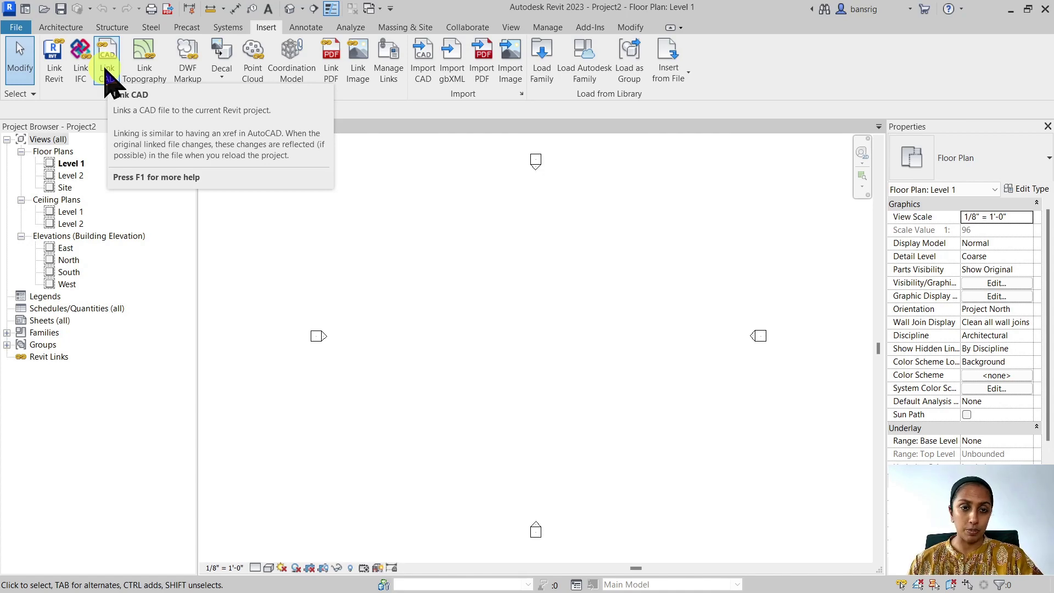
Link the desktop drawing Ground Floor Layout_For Import.dwg into the Level 1 plan, keeping current view only and center-to-center positioning
{"action": "left_click", "coordinate": [108, 77]}
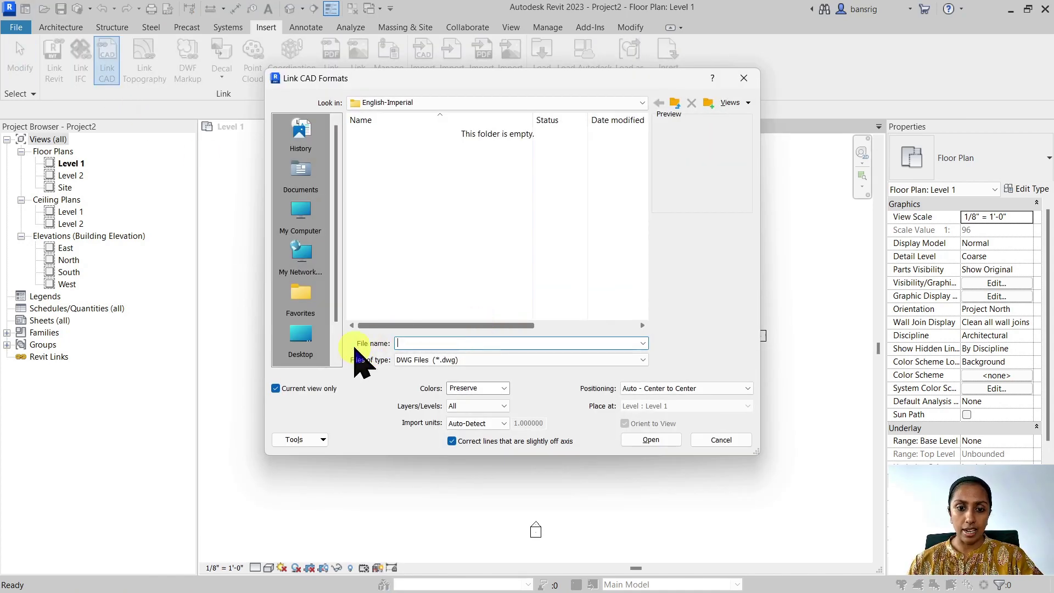
{"action": "left_click", "coordinate": [293, 345]}
{"action": "left_click", "coordinate": [392, 292]}
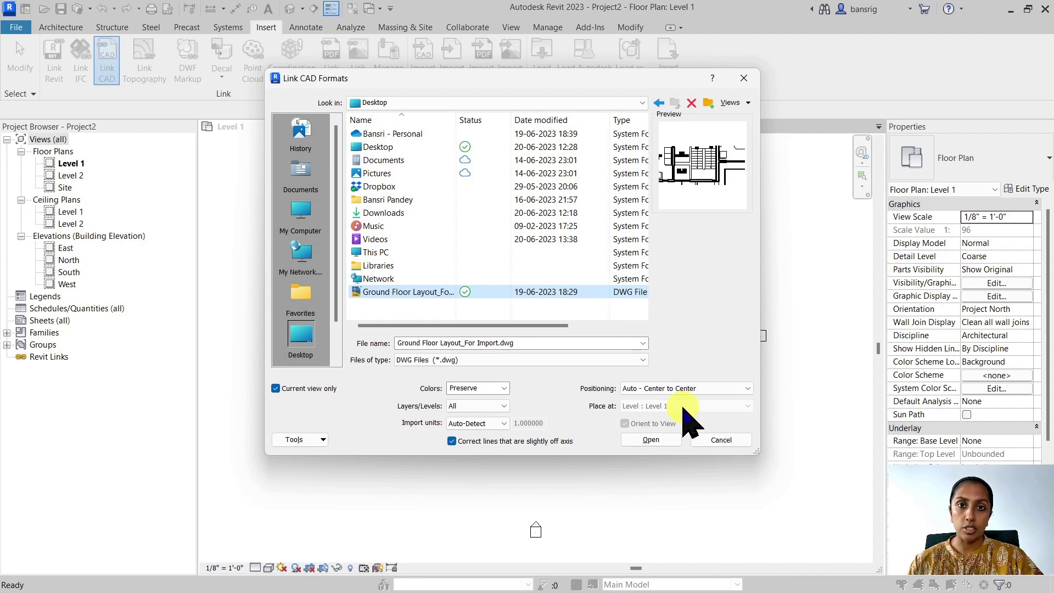
{"action": "left_click", "coordinate": [652, 441]}
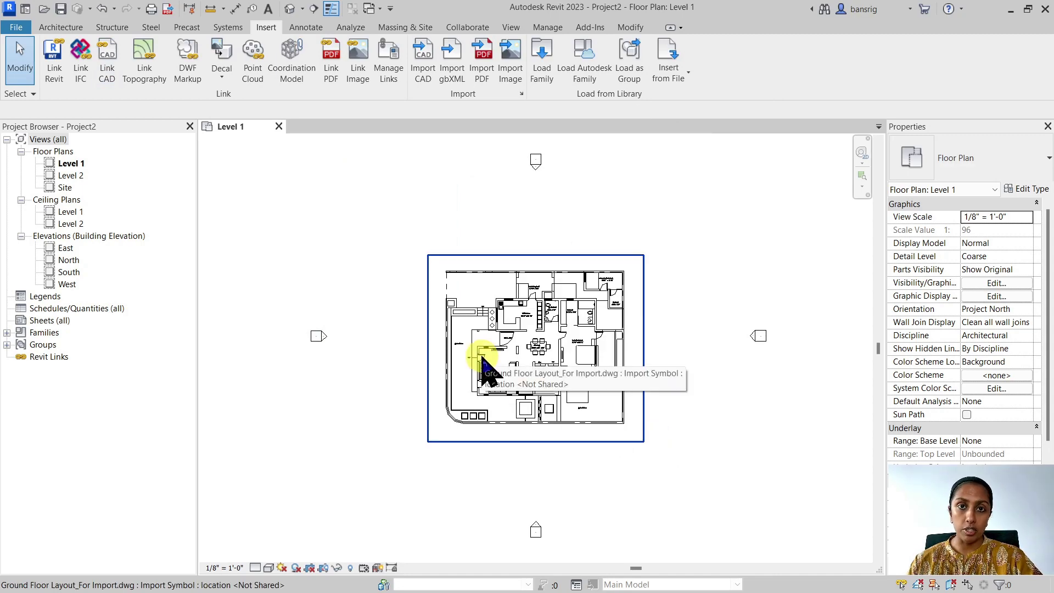
Check the drawing room's width between its side walls with an aligned dimension, without placing it
{"action": "scroll", "coordinate": [482, 359], "scroll_direction": "up", "scroll_amount": 5}
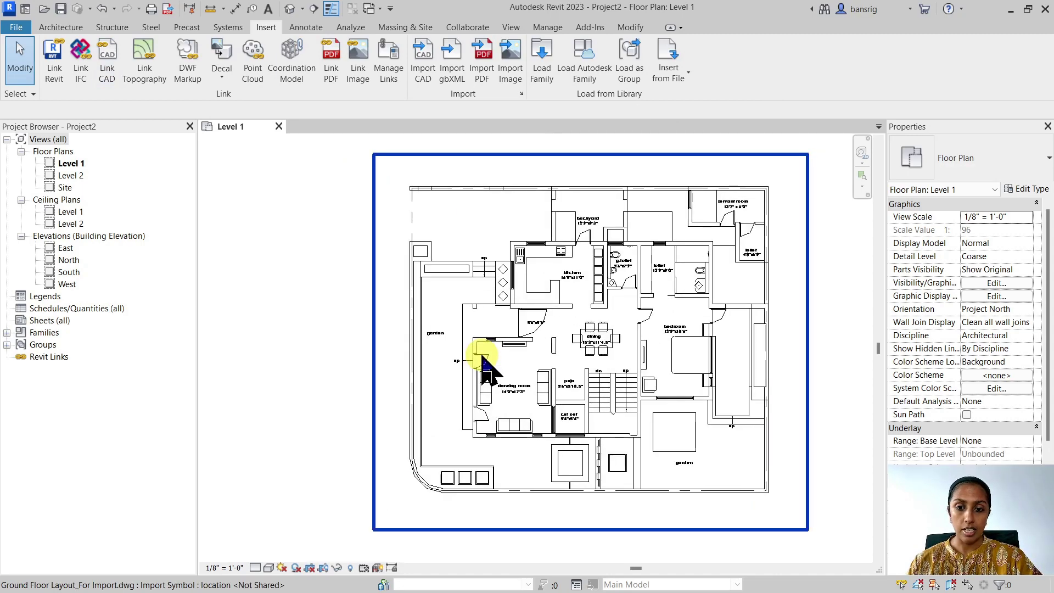
{"action": "scroll", "coordinate": [422, 434], "scroll_direction": "up", "scroll_amount": 4}
{"action": "key", "text": "d"}
{"action": "key", "text": "i"}
{"action": "left_click", "coordinate": [281, 354]}
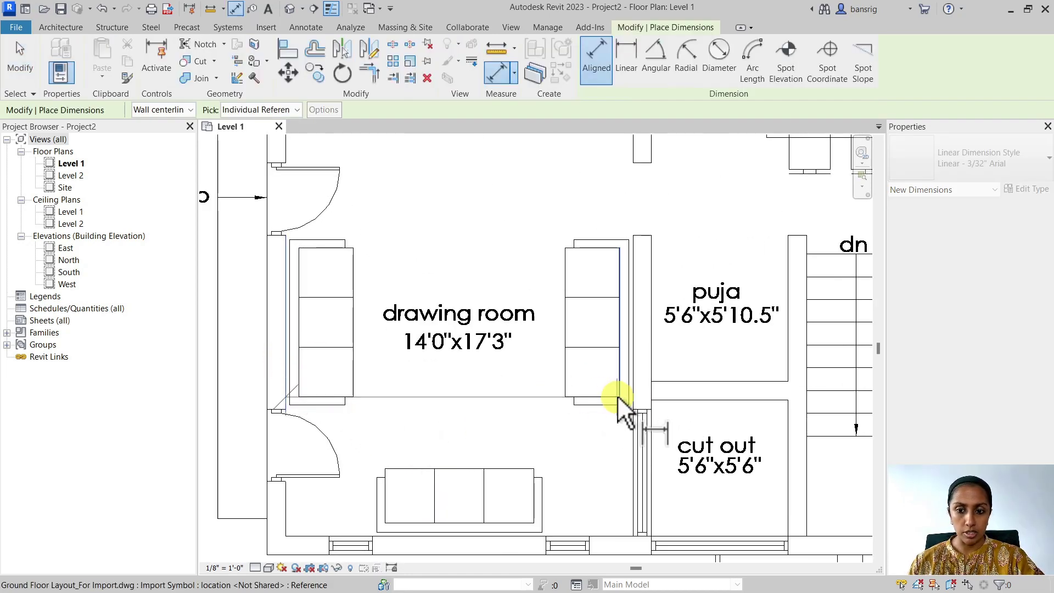
{"action": "left_click", "coordinate": [637, 389]}
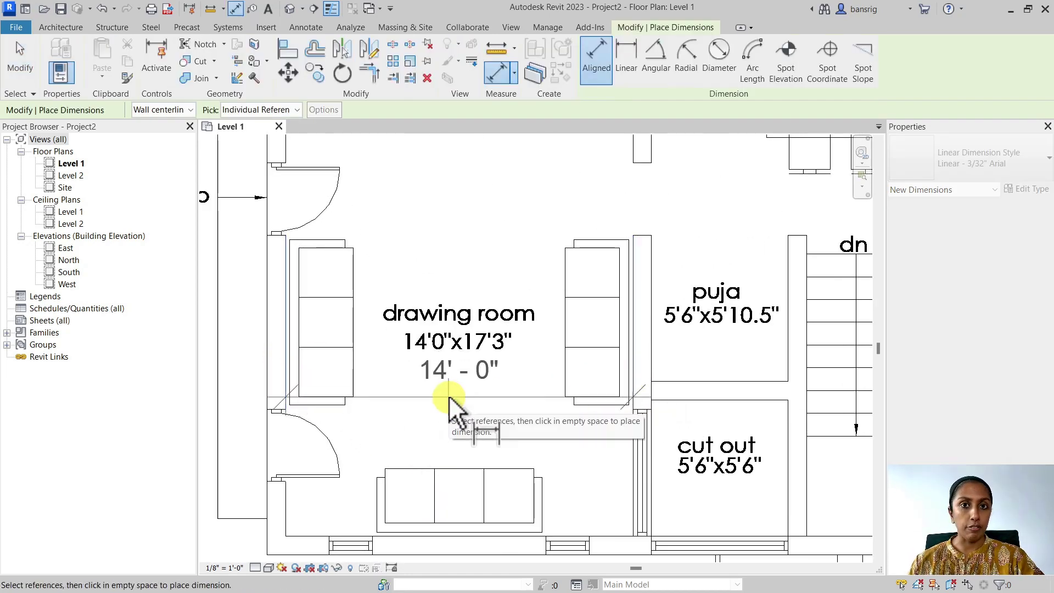
{"action": "key", "text": "Escape"}
{"action": "key", "text": "Escape"}
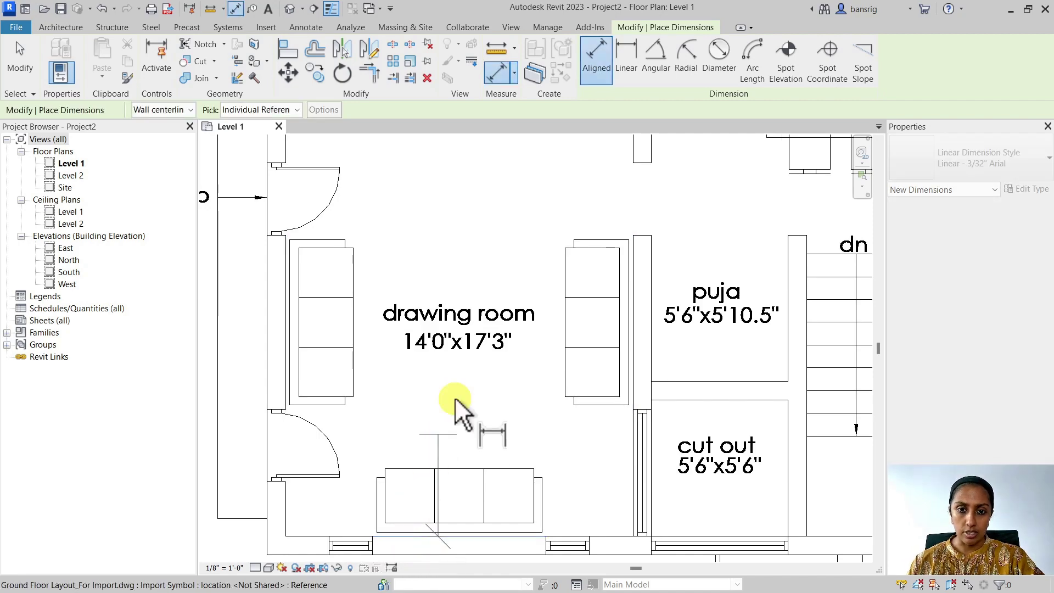
Check the drawing room's length between its upper and lower walls with an aligned dimension, without placing it
{"action": "scroll", "coordinate": [435, 446], "scroll_direction": "down", "scroll_amount": 2}
{"action": "left_click", "coordinate": [416, 200]}
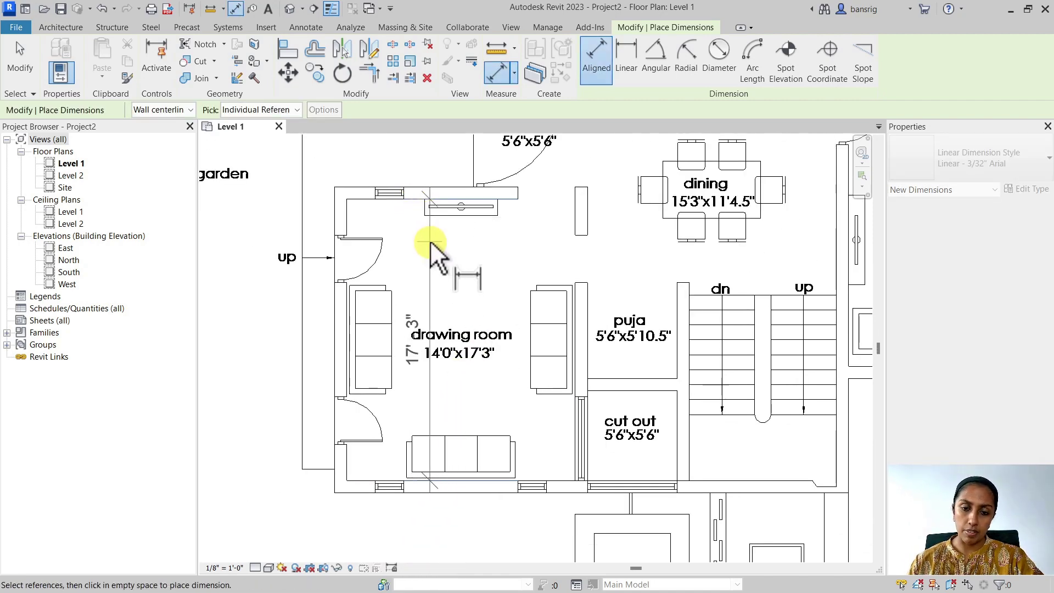
{"action": "scroll", "coordinate": [446, 332], "scroll_direction": "up", "scroll_amount": 2}
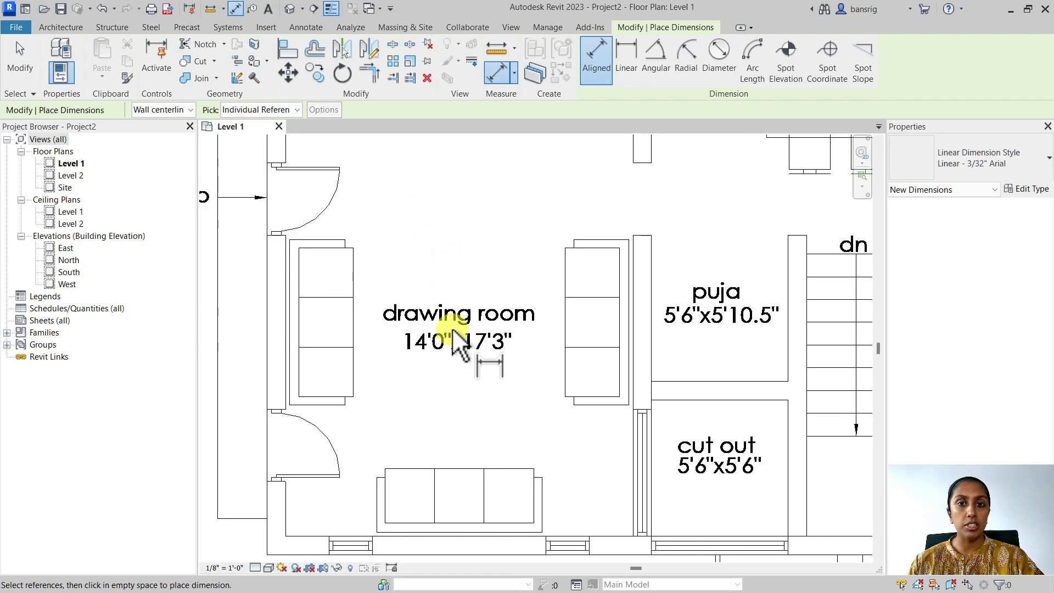
{"action": "scroll", "coordinate": [454, 334], "scroll_direction": "down", "scroll_amount": 5}
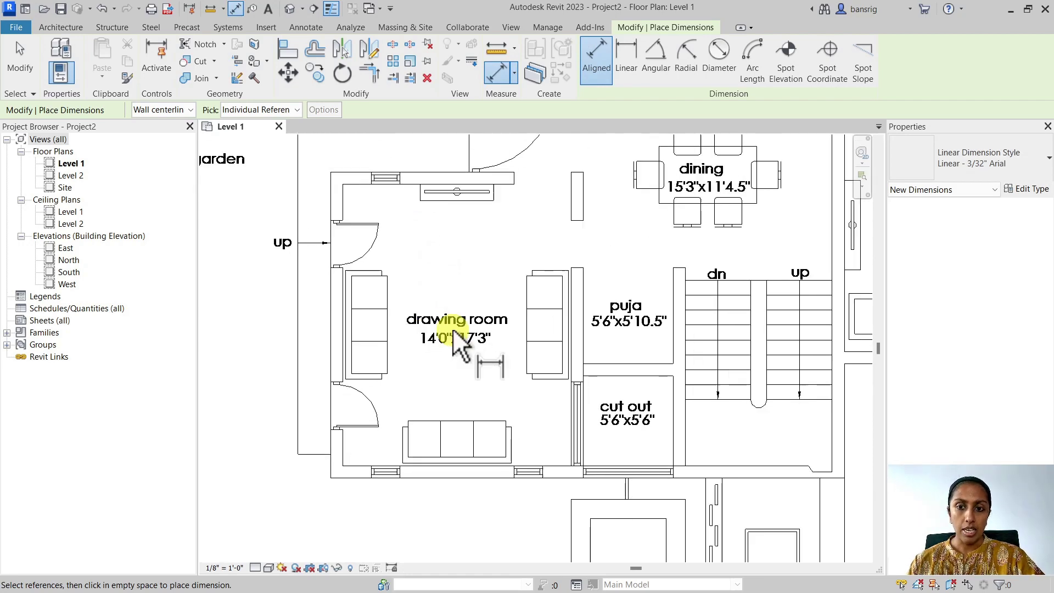
{"action": "scroll", "coordinate": [454, 332], "scroll_direction": "down", "scroll_amount": 2}
{"action": "middle_click_drag", "start_coordinate": [497, 357], "coordinate": [484, 391]}
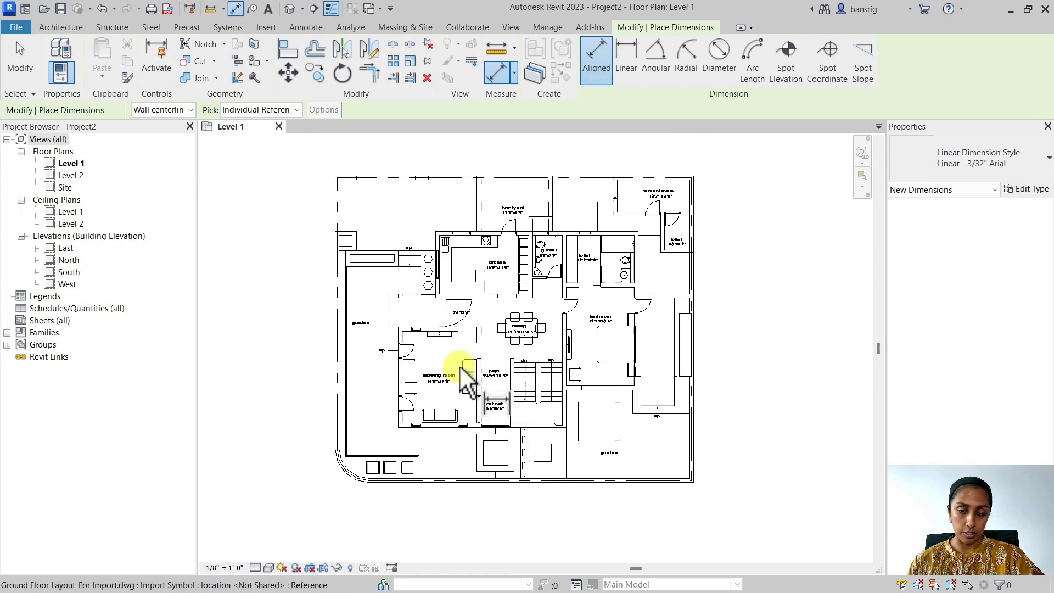
{"action": "key", "text": "Escape"}
{"action": "left_click", "coordinate": [308, 216]}
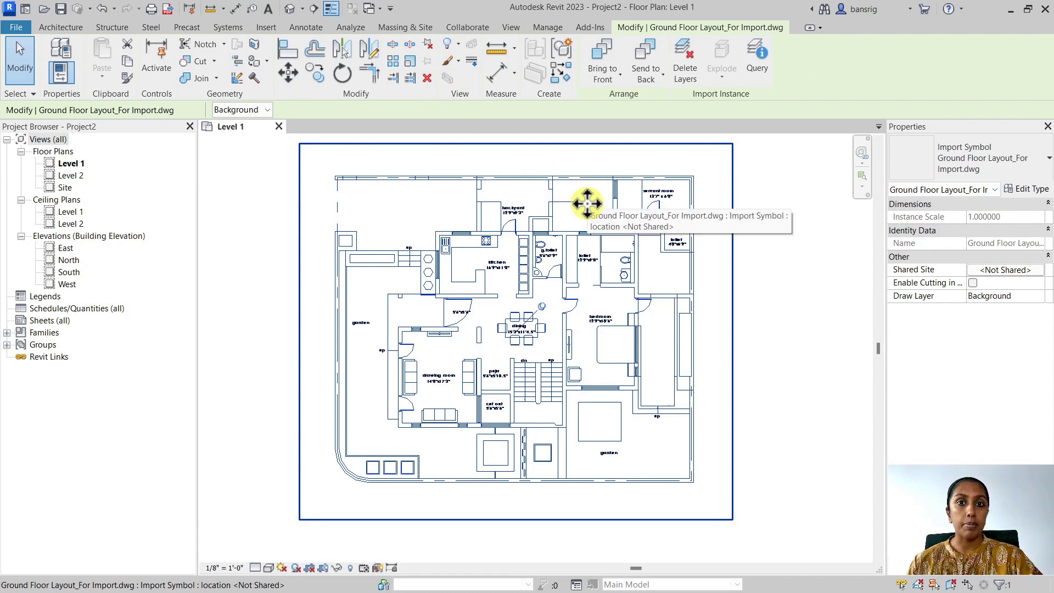
{"action": "left_click", "coordinate": [748, 306]}
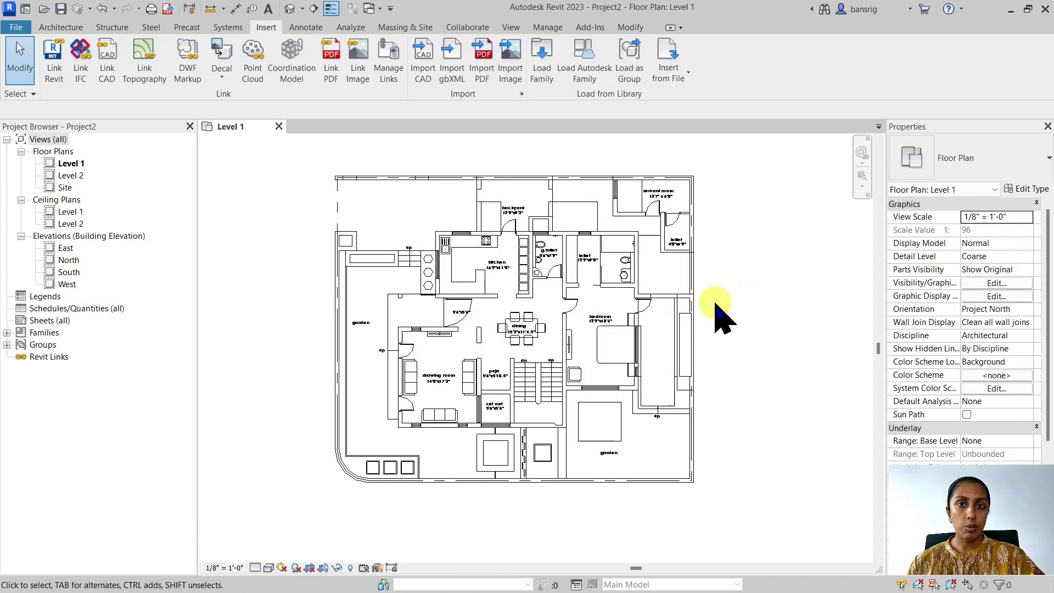
In the Level 1 visibility overrides, hide the linked drawing's TEXT layer and show its layer 0
{"action": "left_click", "coordinate": [509, 27]}
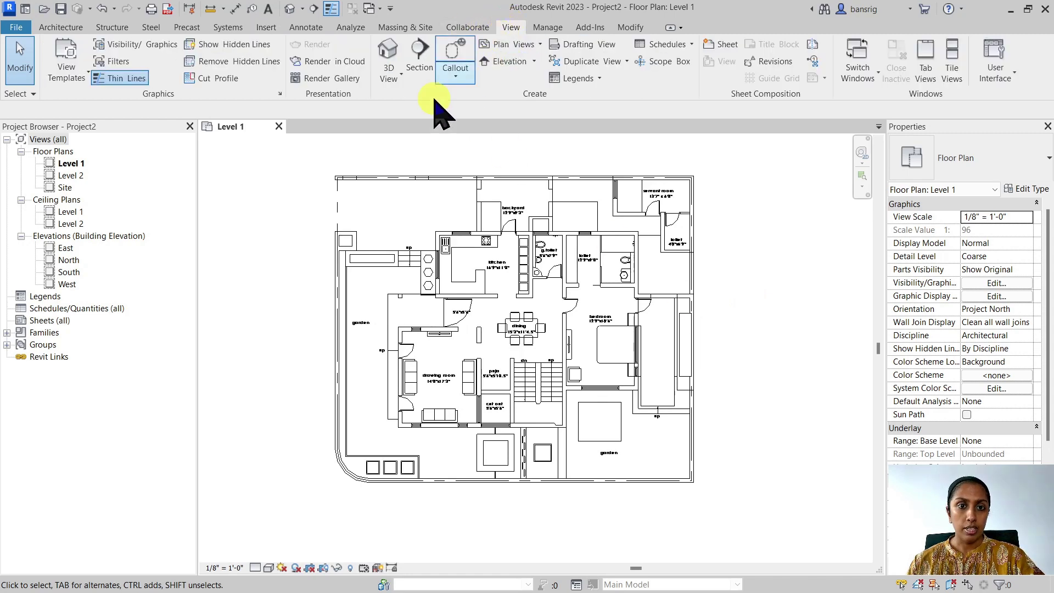
{"action": "left_click", "coordinate": [136, 46]}
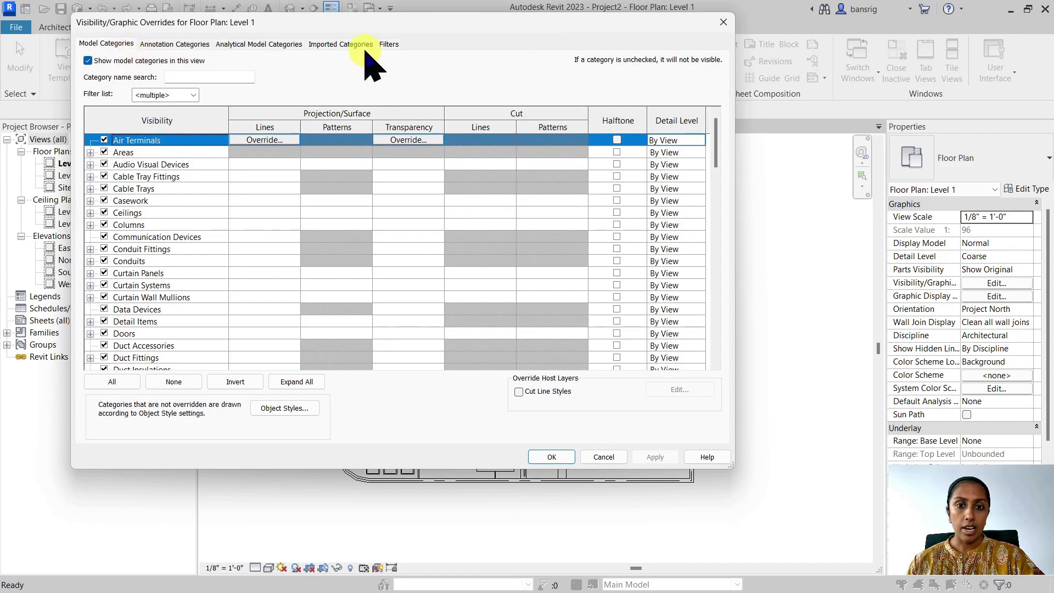
{"action": "left_click", "coordinate": [349, 43]}
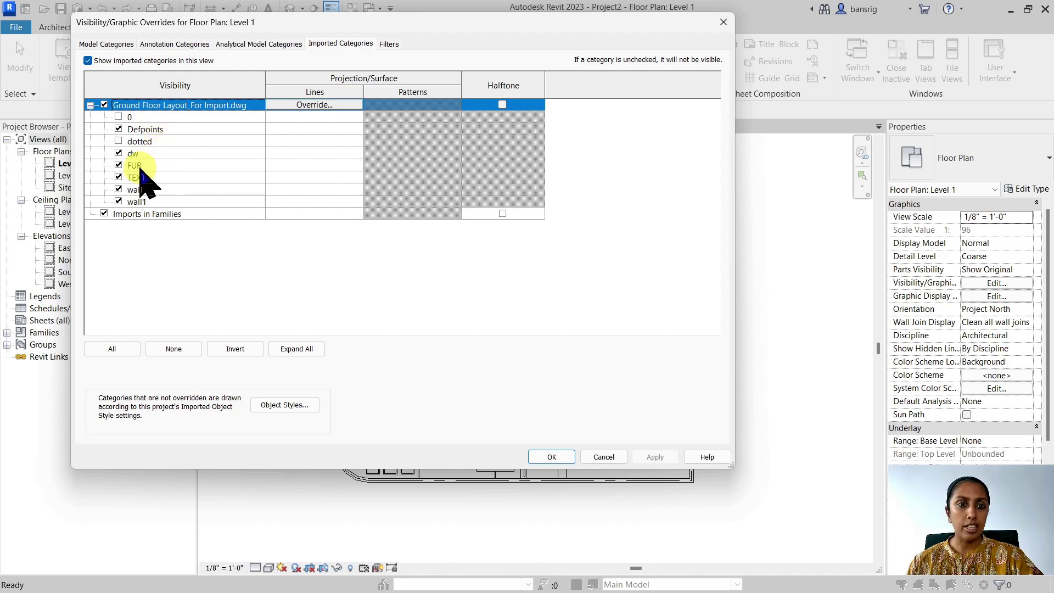
{"action": "left_click", "coordinate": [118, 177]}
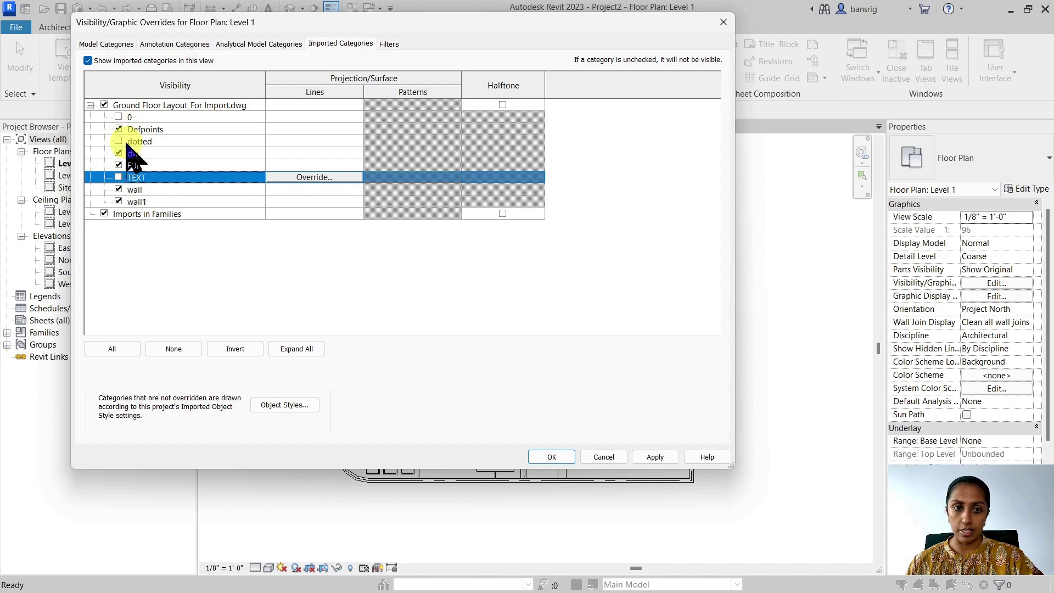
{"action": "left_click", "coordinate": [118, 116]}
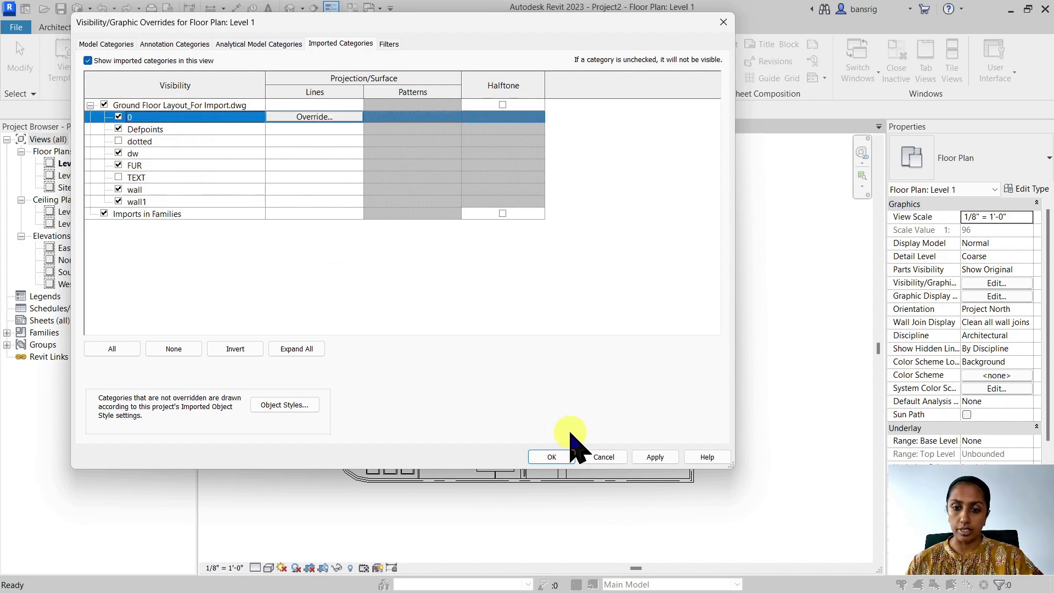
{"action": "left_click", "coordinate": [565, 457]}
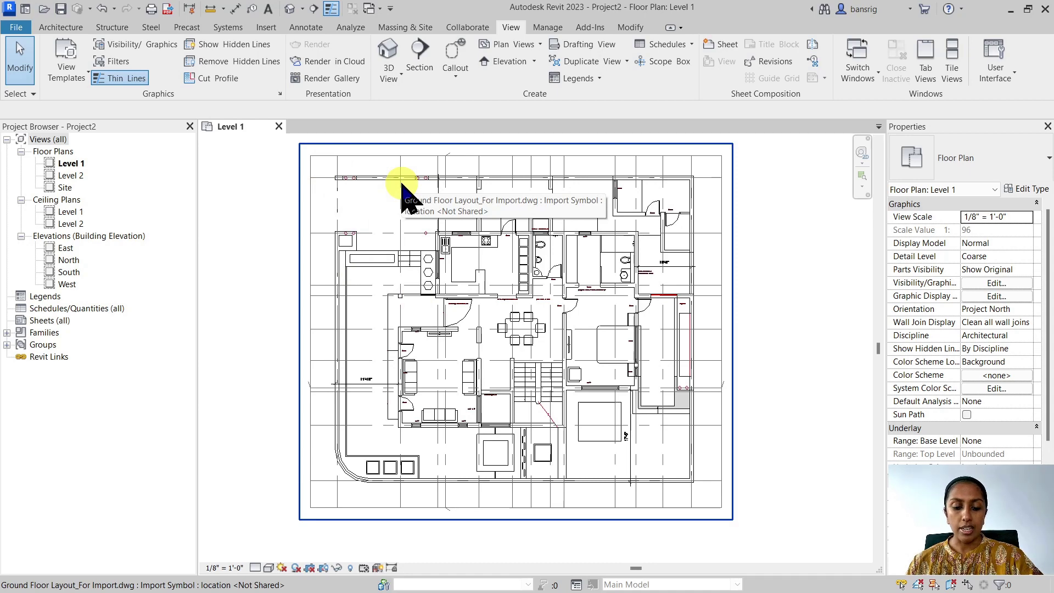
Make the linked drawing's TEXT layer visible again in the Level 1 visibility overrides
{"action": "key", "text": "v"}
{"action": "key", "text": "v"}
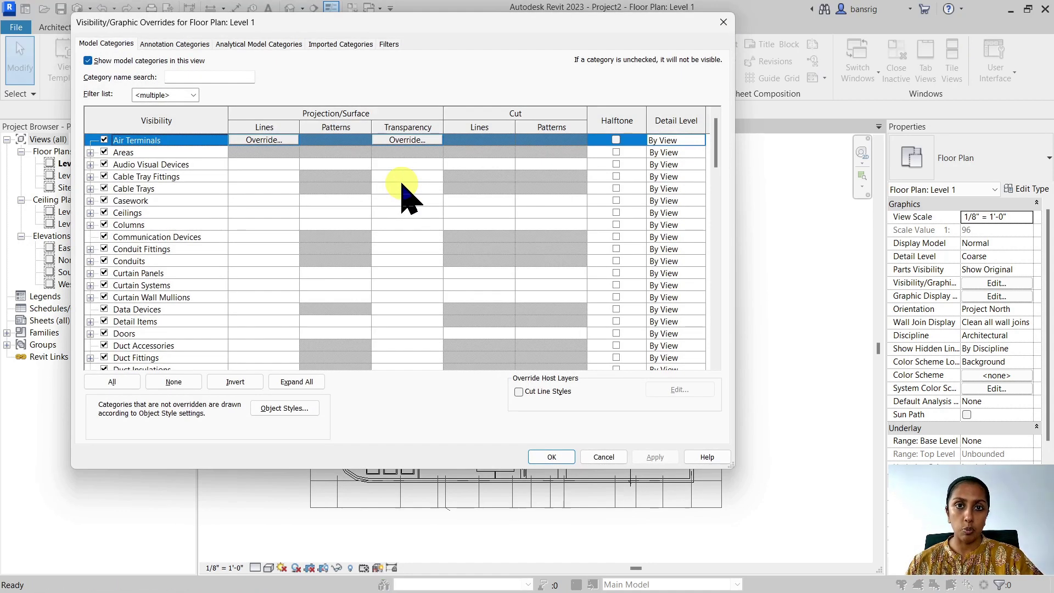
{"action": "left_click", "coordinate": [351, 44]}
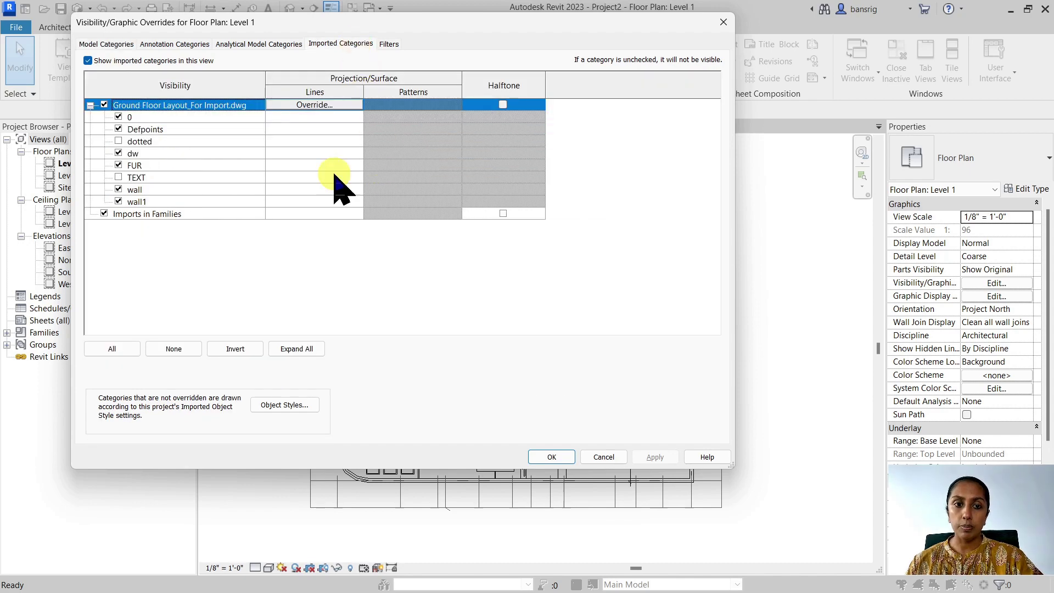
{"action": "left_click", "coordinate": [118, 177]}
{"action": "left_click", "coordinate": [551, 457]}
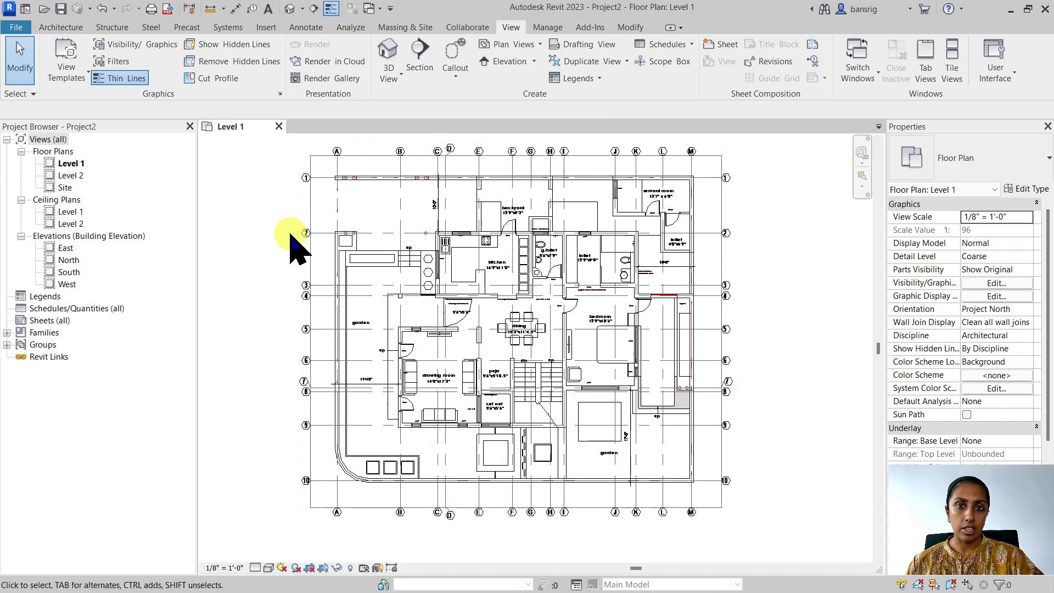
Place a grid by picking the linked drawing's vertical axis line A
{"action": "left_click", "coordinate": [60, 27]}
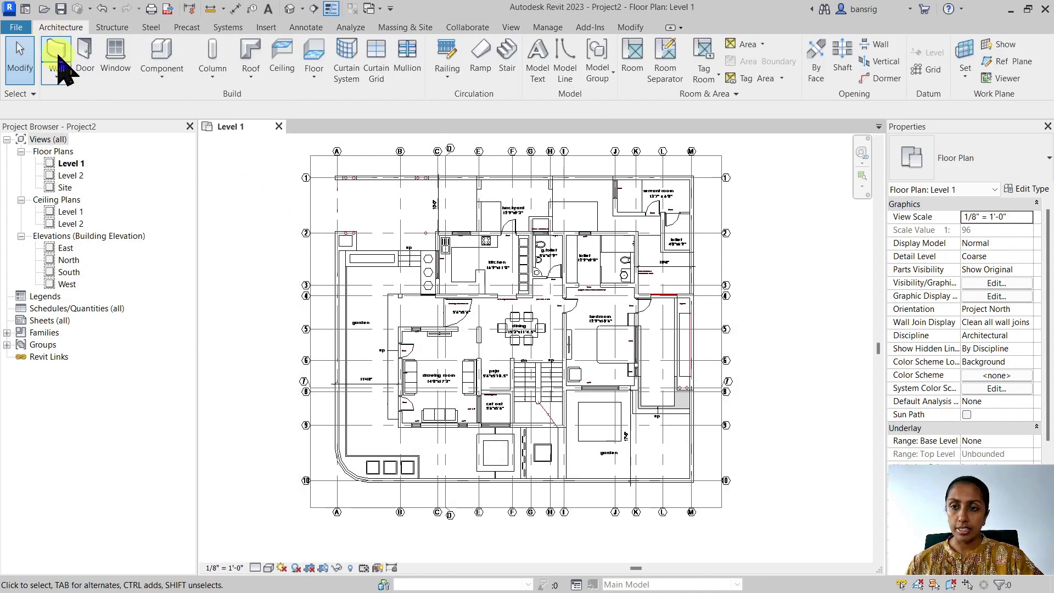
{"action": "left_click", "coordinate": [927, 69]}
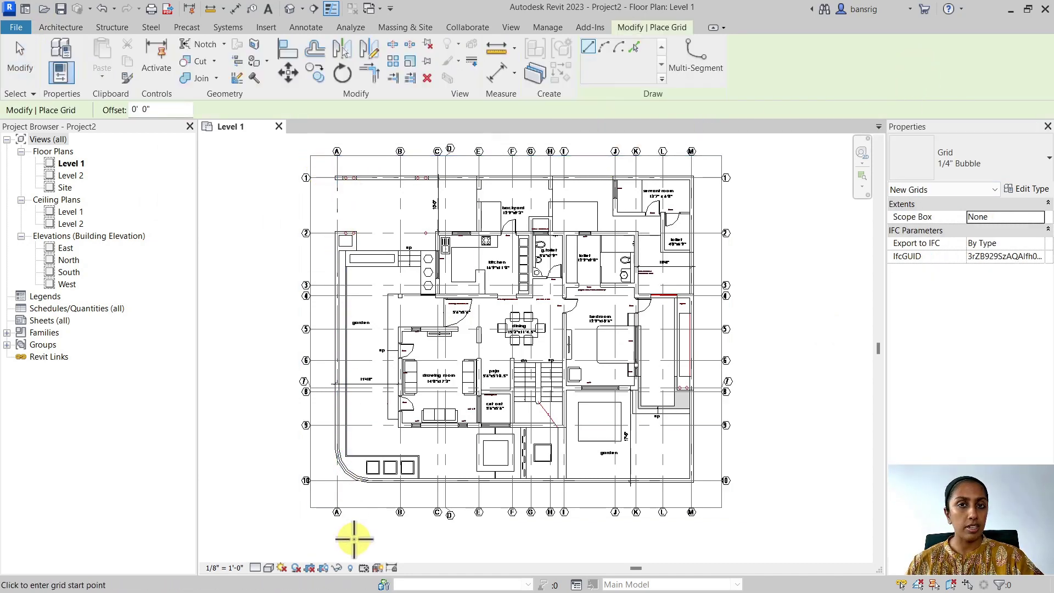
{"action": "left_click", "coordinate": [635, 48]}
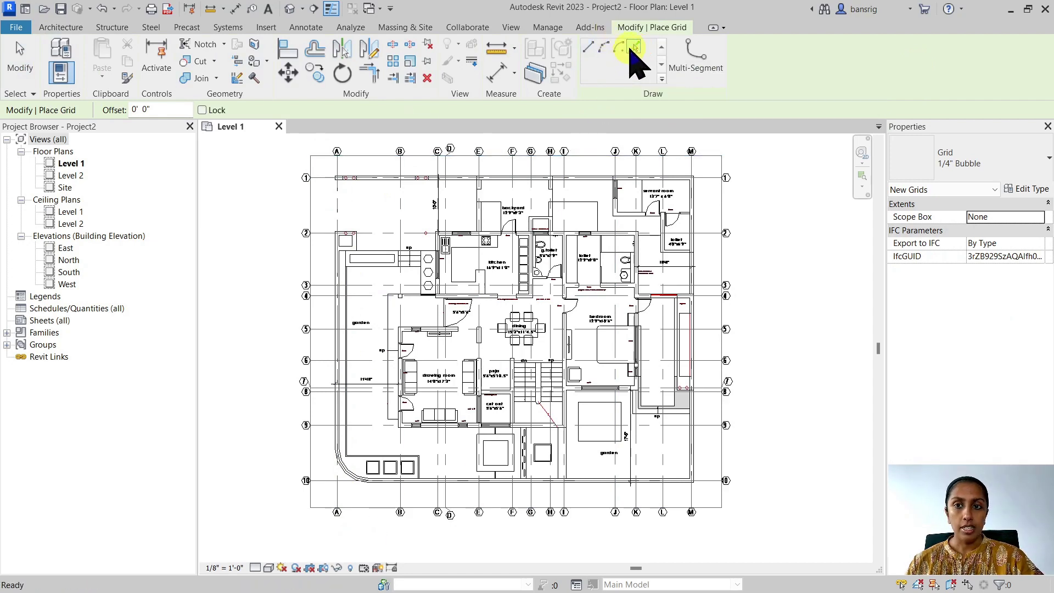
{"action": "left_click", "coordinate": [341, 206]}
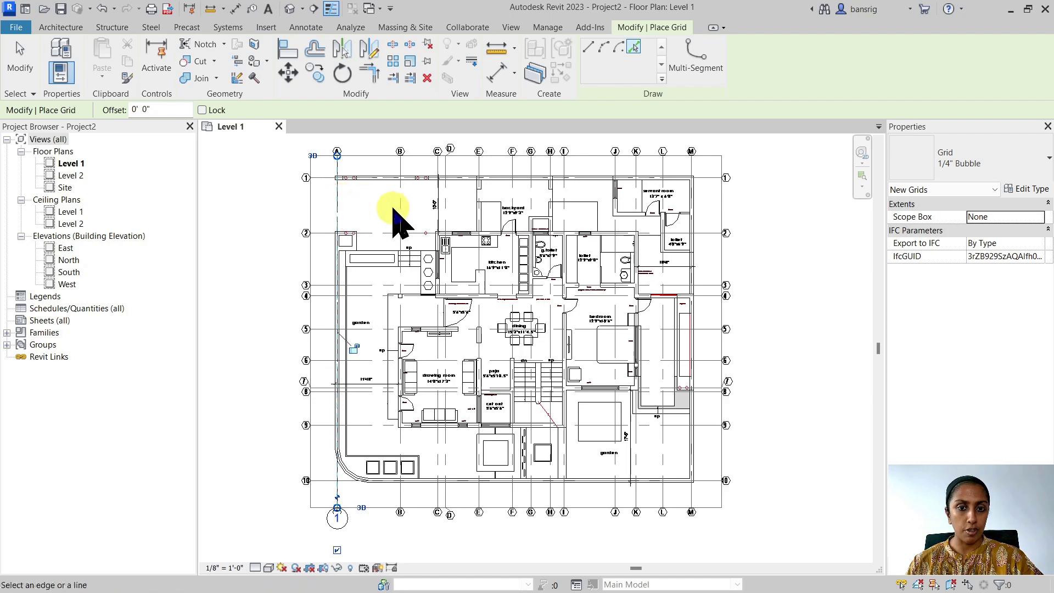
{"action": "key", "text": "Escape"}
Rename the grid placed on the first vertical axis as A
{"action": "left_click", "coordinate": [339, 521]}
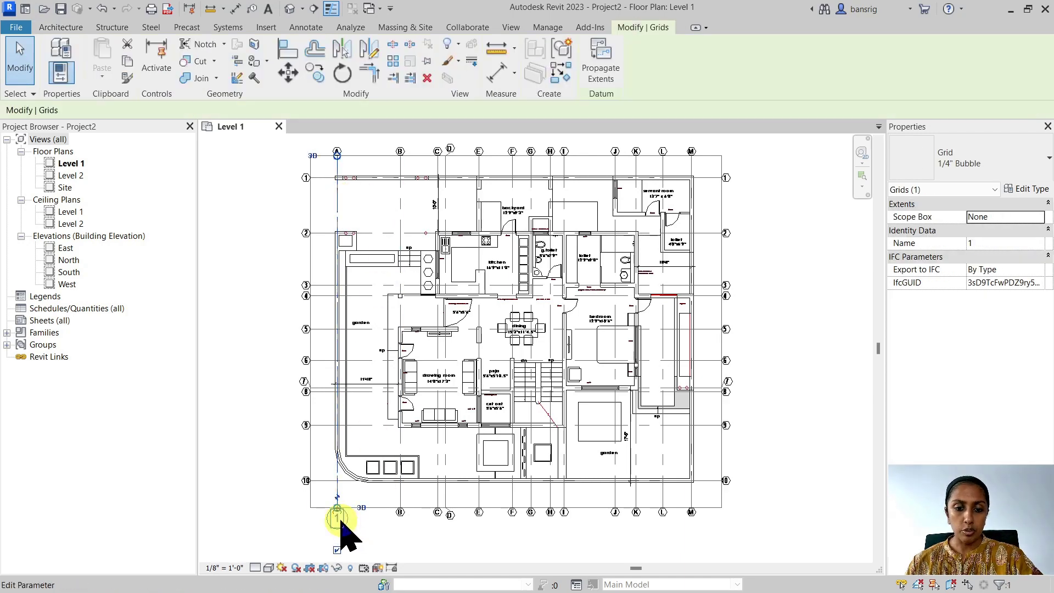
{"action": "left_click", "coordinate": [337, 518]}
{"action": "type", "text": "A"}
{"action": "key", "text": "Return"}
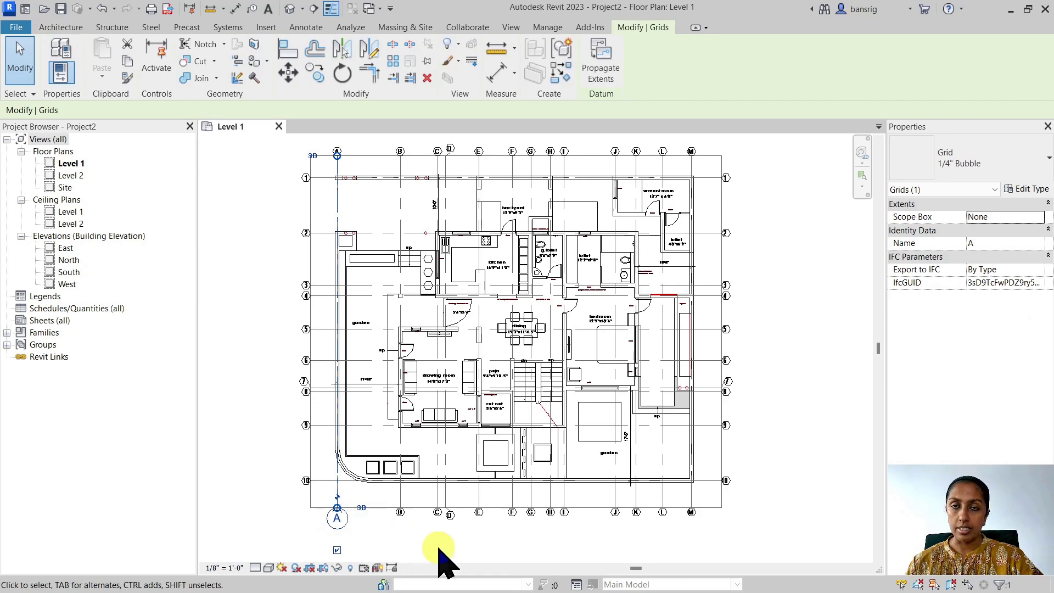
{"action": "left_click", "coordinate": [440, 549]}
Place grids in order by picking the linked drawing's vertical axis lines B through M
{"action": "left_click", "coordinate": [922, 77]}
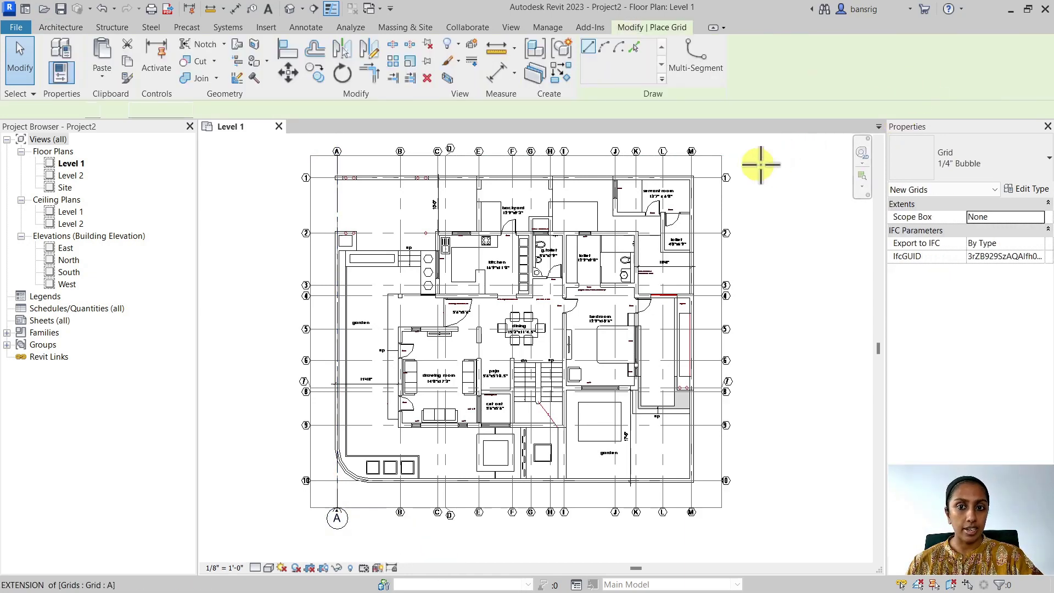
{"action": "left_click", "coordinate": [635, 49]}
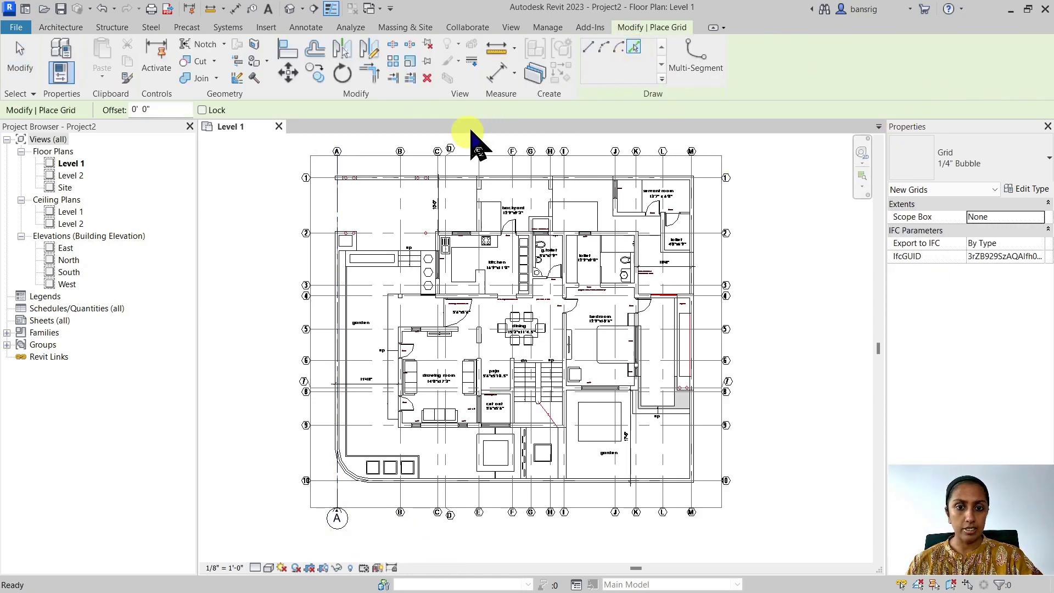
{"action": "left_click", "coordinate": [404, 199]}
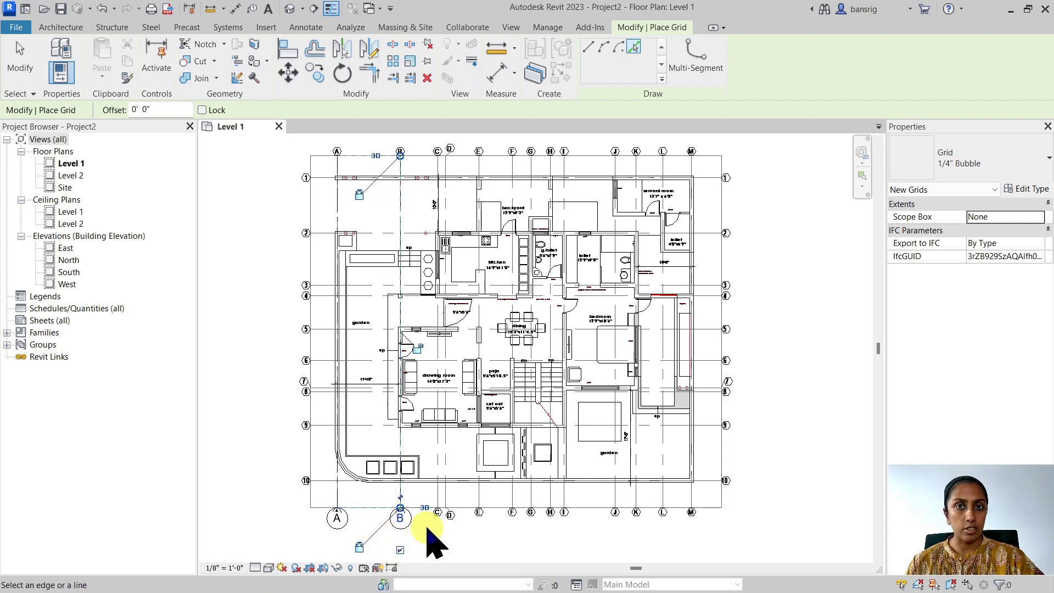
{"action": "left_click", "coordinate": [436, 463]}
{"action": "left_click", "coordinate": [446, 460]}
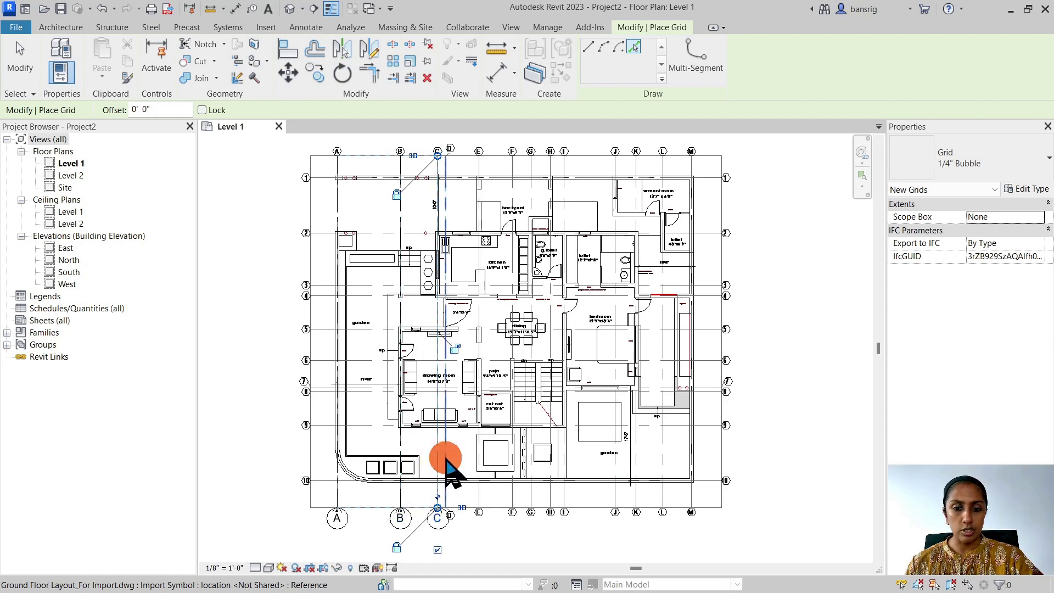
{"action": "left_click", "coordinate": [481, 497]}
{"action": "left_click", "coordinate": [512, 491]}
{"action": "left_click", "coordinate": [530, 494]}
{"action": "left_click", "coordinate": [549, 494]}
{"action": "left_click", "coordinate": [564, 502]}
{"action": "left_click", "coordinate": [616, 502]}
{"action": "left_click", "coordinate": [636, 500]}
{"action": "left_click", "coordinate": [665, 497]}
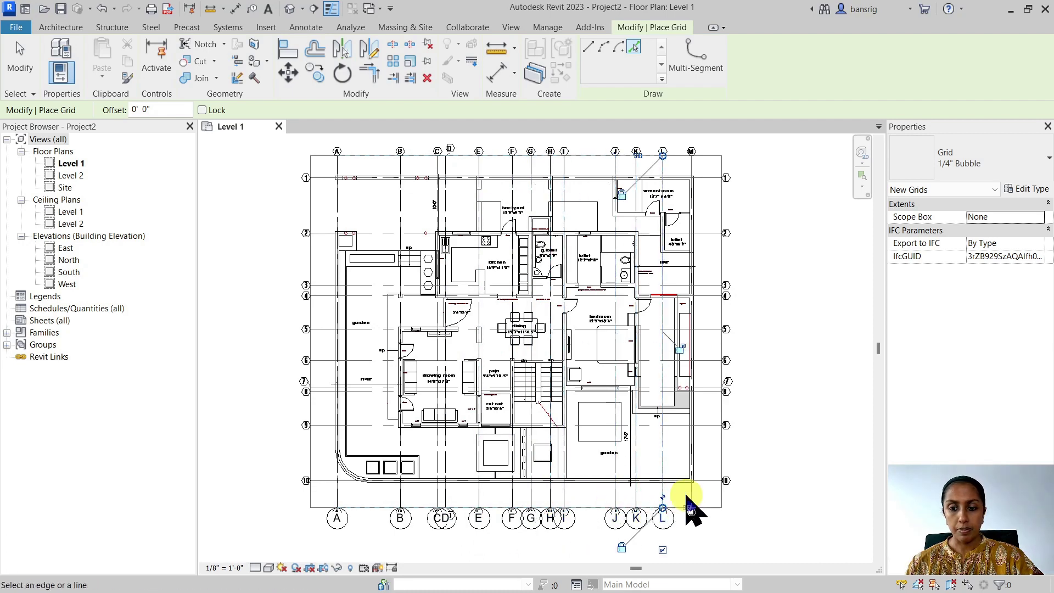
{"action": "left_click", "coordinate": [693, 491]}
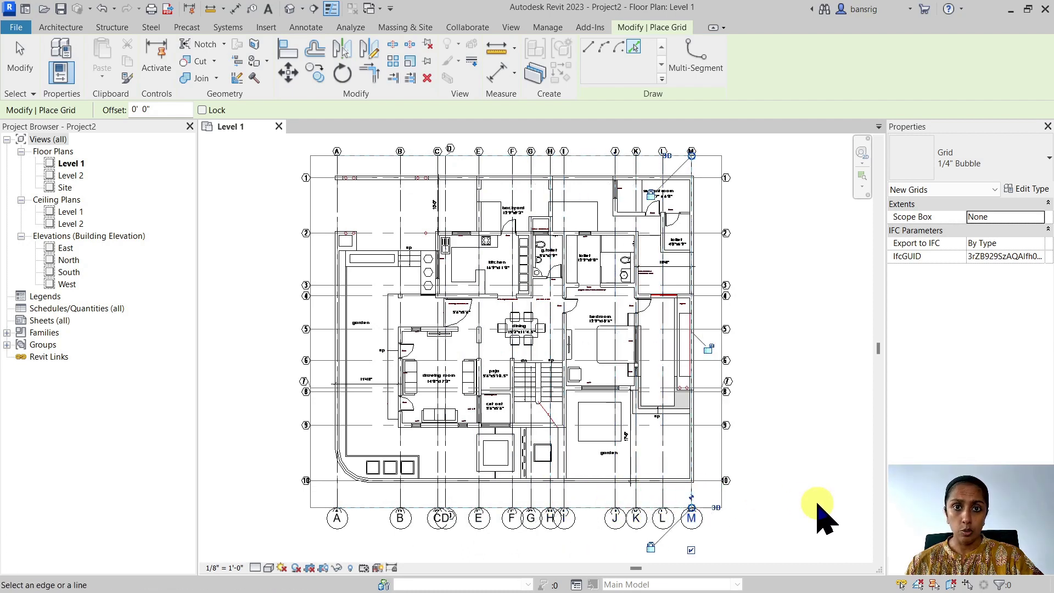
Place a grid by picking the linked drawing's horizontal axis line 1
{"action": "scroll", "coordinate": [285, 162], "scroll_direction": "up", "scroll_amount": 3}
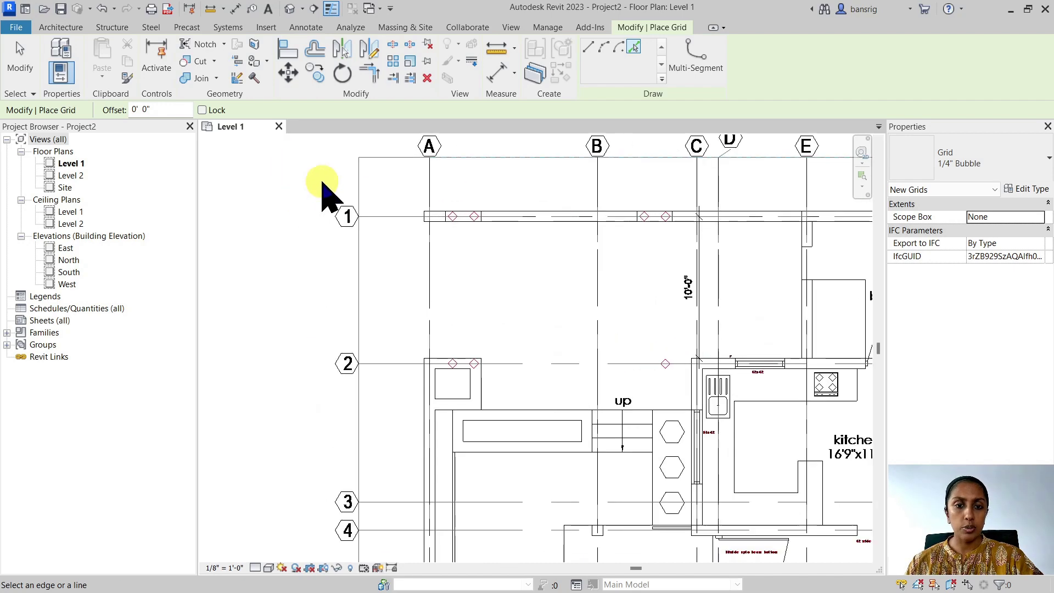
{"action": "left_click", "coordinate": [378, 216]}
{"action": "key", "text": "Escape"}
{"action": "key", "text": "Escape"}
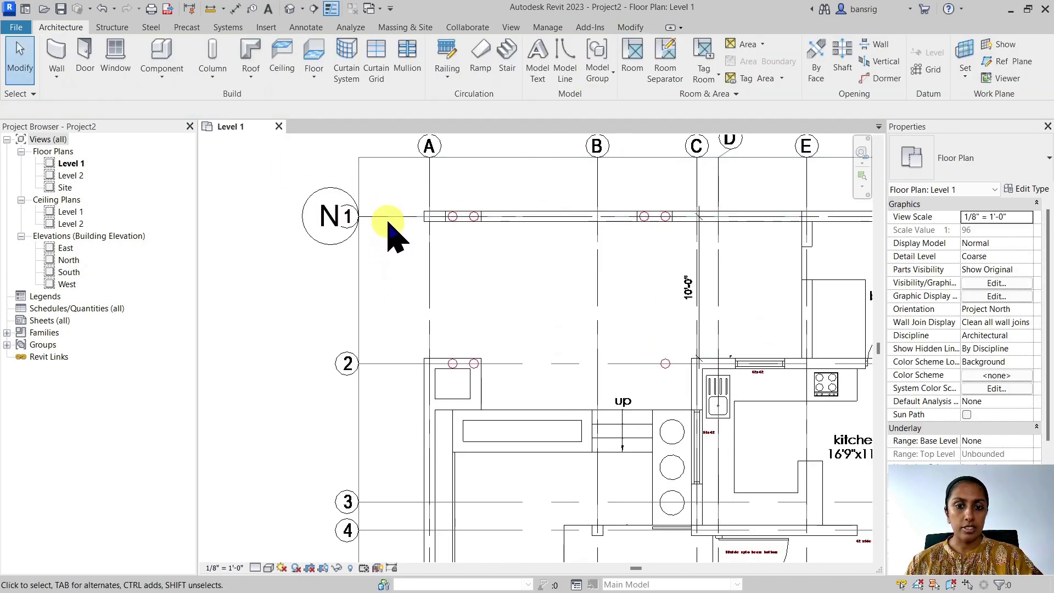
Rename the grid placed on the first horizontal axis as 1
{"action": "left_click", "coordinate": [387, 217]}
{"action": "left_click", "coordinate": [325, 220]}
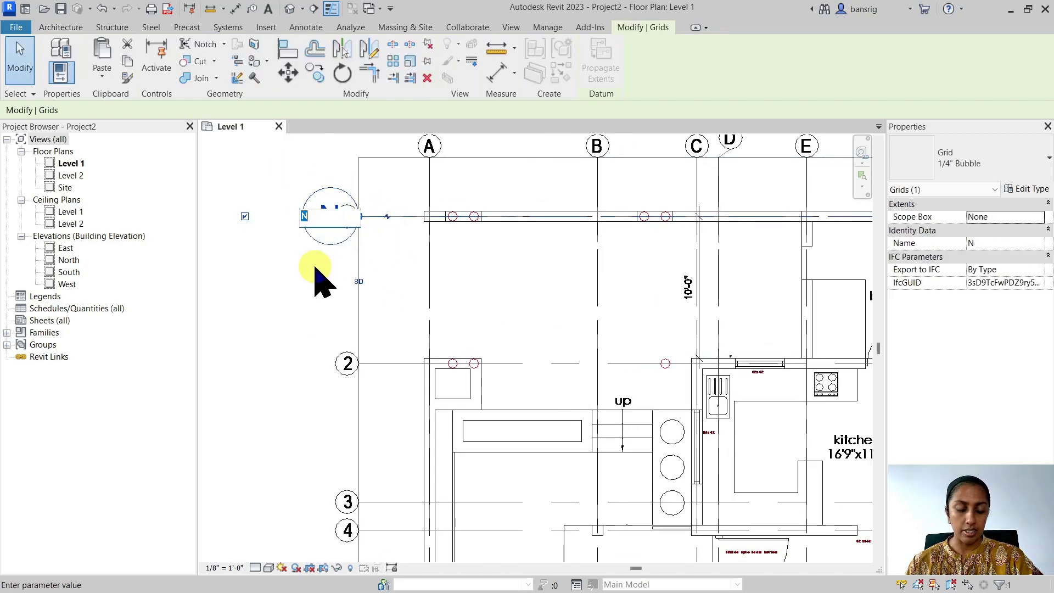
{"action": "type", "text": "11"}
{"action": "left_click", "coordinate": [302, 282]}
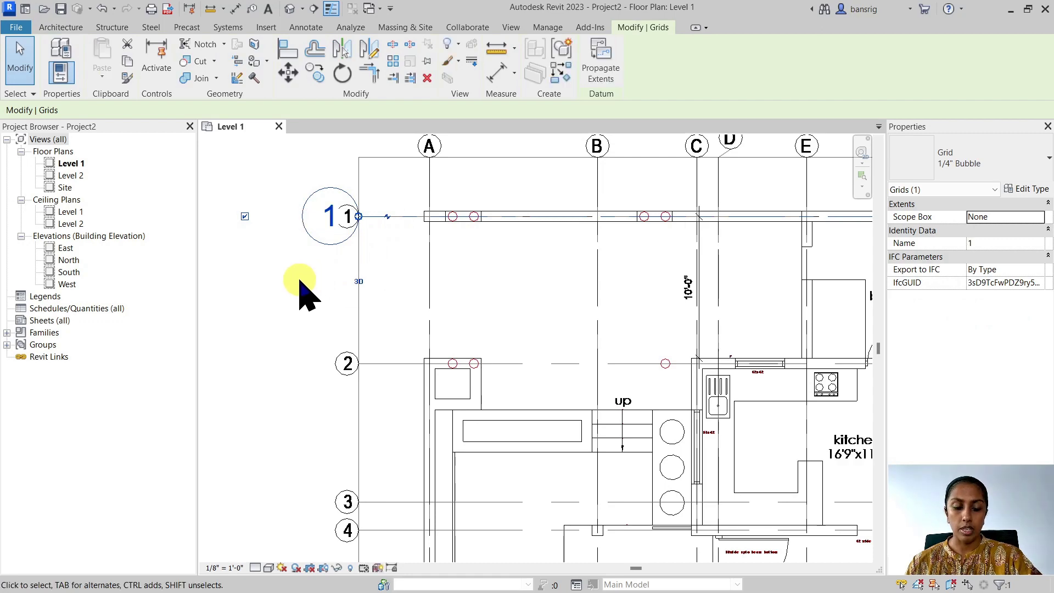
{"action": "key", "text": "Escape"}
Place grids in order by picking the linked drawing's horizontal axis lines 2 through 10
{"action": "scroll", "coordinate": [409, 267], "scroll_direction": "down", "scroll_amount": 2}
{"action": "key", "text": "g"}
{"action": "key", "text": "r"}
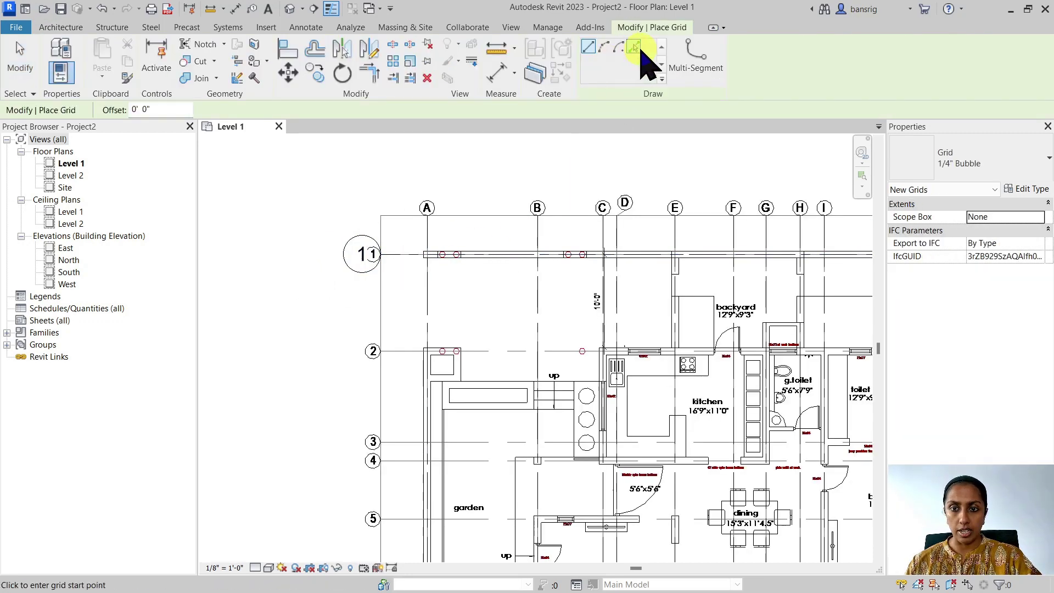
{"action": "left_click", "coordinate": [393, 351]}
{"action": "left_click", "coordinate": [403, 442]}
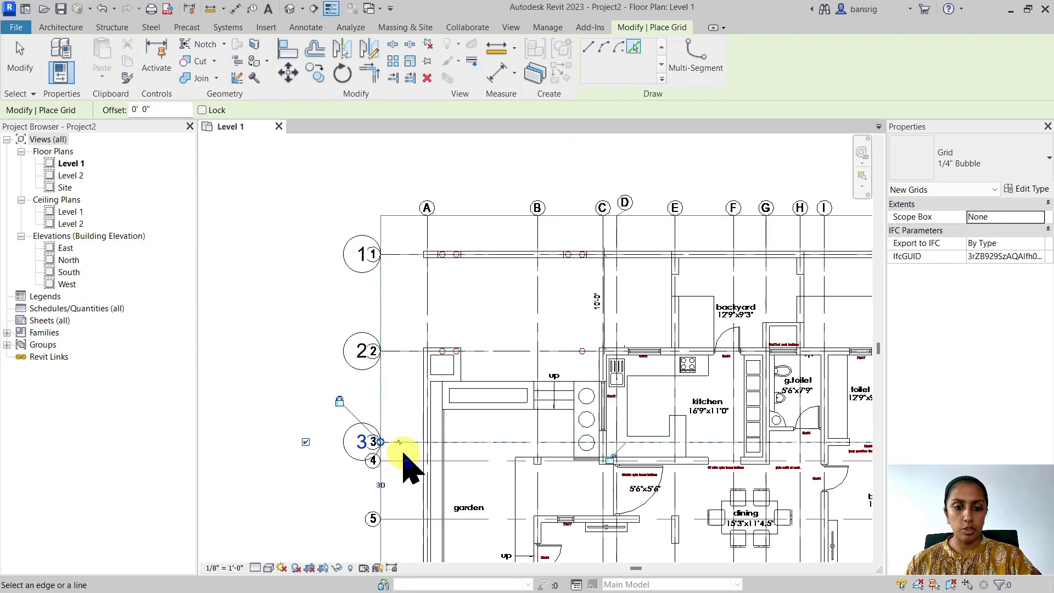
{"action": "middle_click_drag", "start_coordinate": [403, 472], "coordinate": [423, 219]}
{"action": "left_click", "coordinate": [401, 280]}
{"action": "left_click", "coordinate": [397, 336]}
{"action": "left_click", "coordinate": [404, 373]}
{"action": "left_click", "coordinate": [403, 390]}
{"action": "left_click", "coordinate": [387, 449]}
{"action": "middle_click_drag", "start_coordinate": [405, 494], "coordinate": [399, 283]}
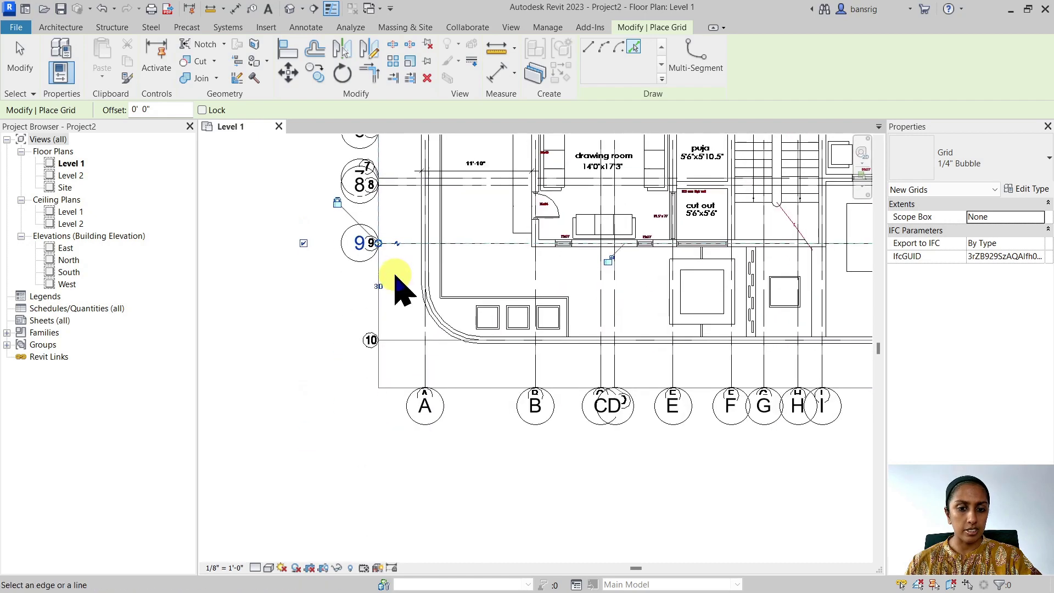
{"action": "left_click", "coordinate": [398, 343]}
{"action": "key", "text": "Escape"}
{"action": "key", "text": "Escape"}
{"action": "scroll", "coordinate": [294, 282], "scroll_direction": "down", "scroll_amount": 5}
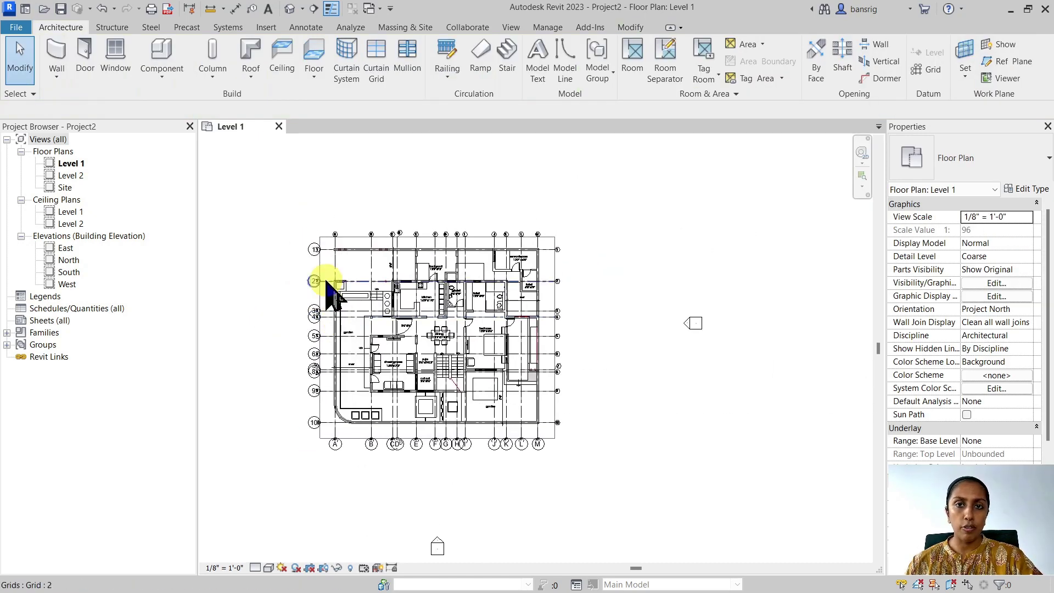
Review the layers of Ground Floor Layout_For Import.dwg in the Level 1 visibility overrides, without changing any
{"action": "scroll", "coordinate": [327, 285], "scroll_direction": "up", "scroll_amount": 4}
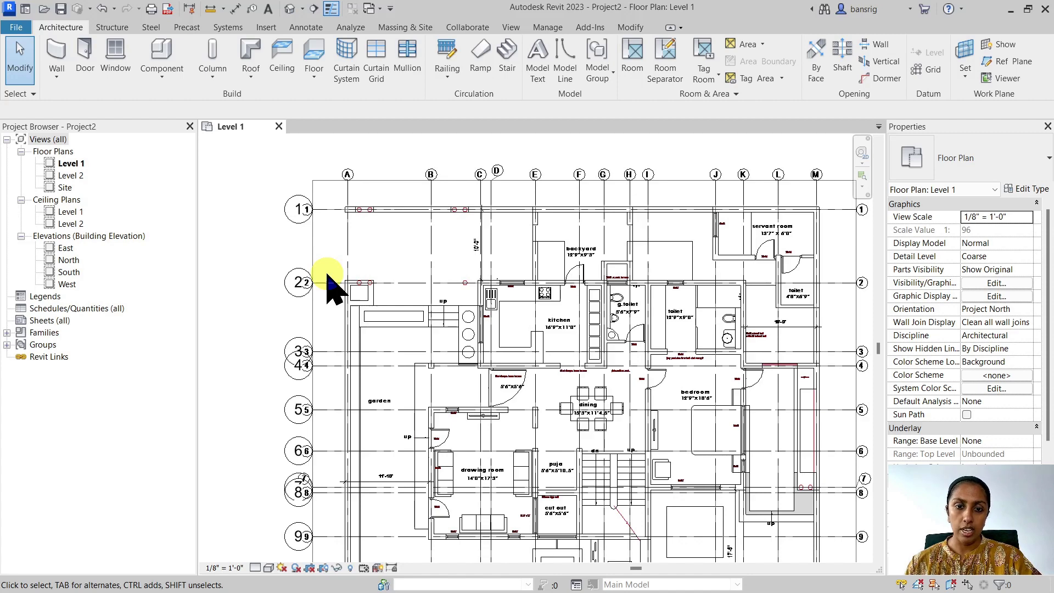
{"action": "key", "text": "v"}
{"action": "key", "text": "g"}
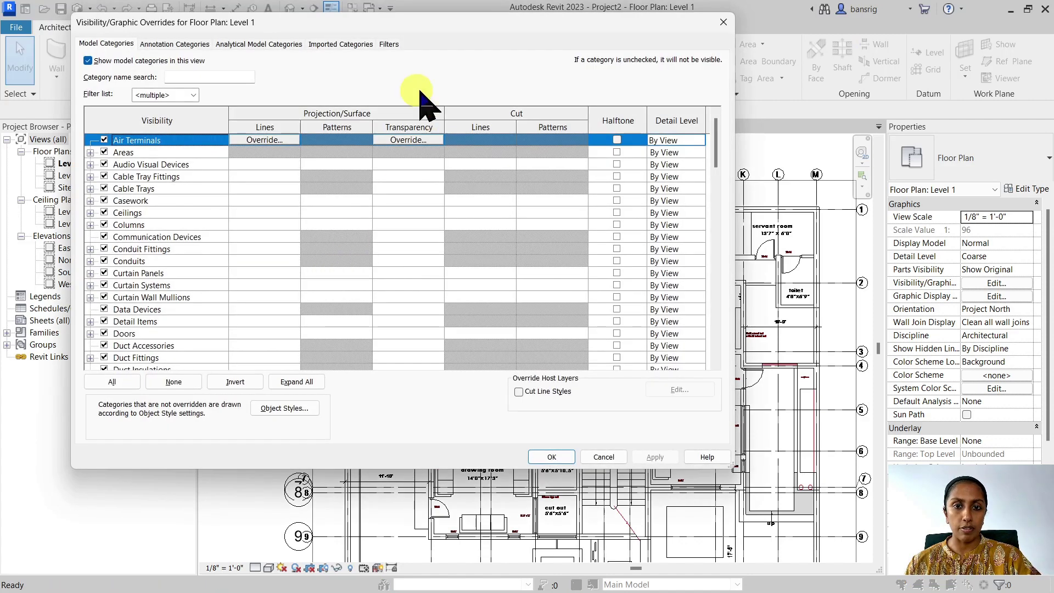
{"action": "left_click", "coordinate": [340, 43]}
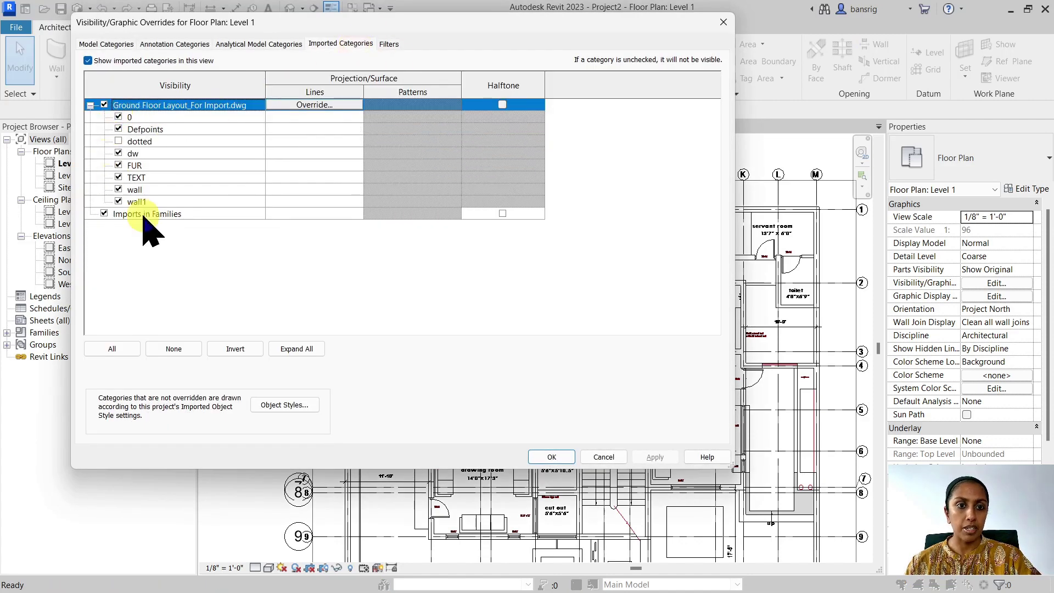
{"action": "key", "text": "Escape"}
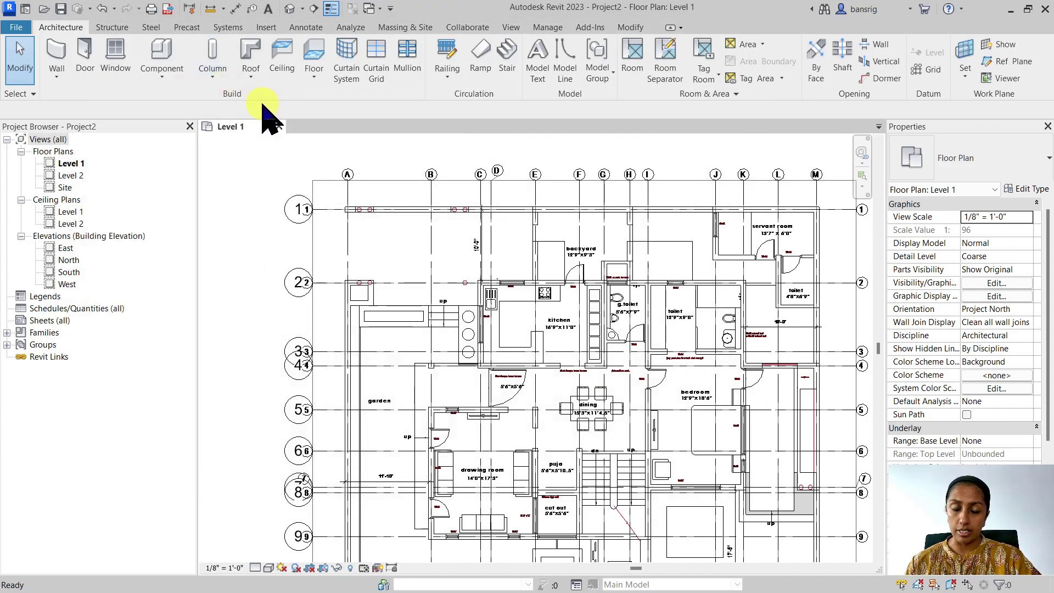
Query the linked drawing's axis A bubble text and hide its TEXT layer in the view
{"action": "left_click", "coordinate": [350, 175]}
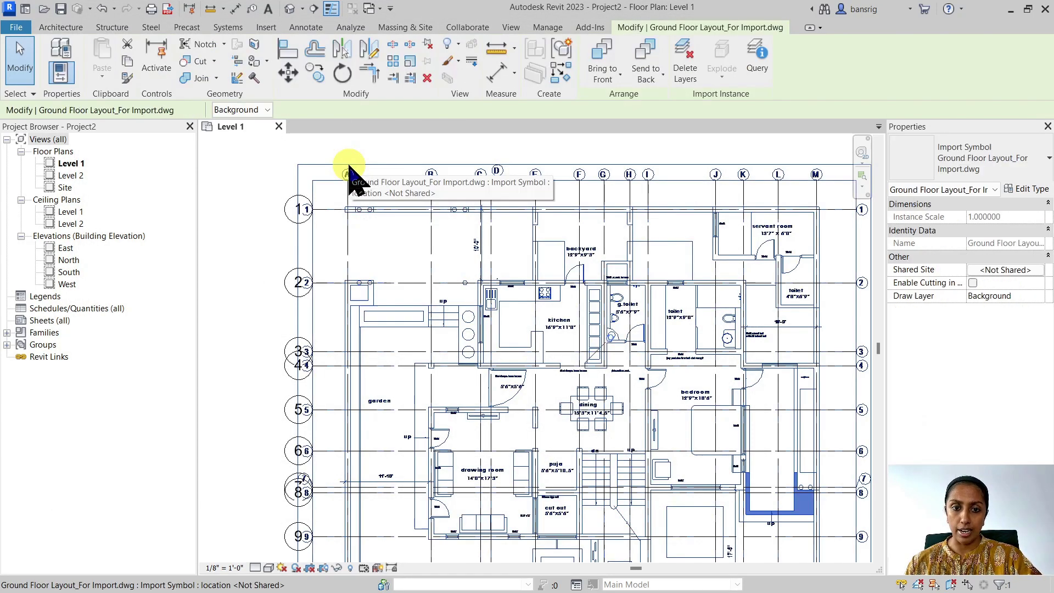
{"action": "left_click", "coordinate": [759, 59]}
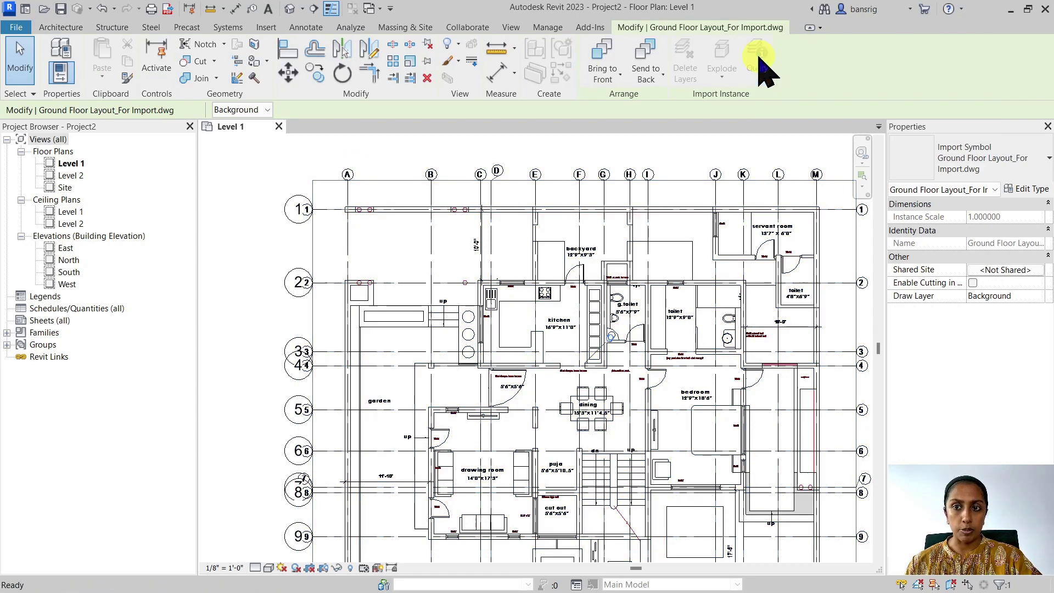
{"action": "left_click", "coordinate": [347, 176]}
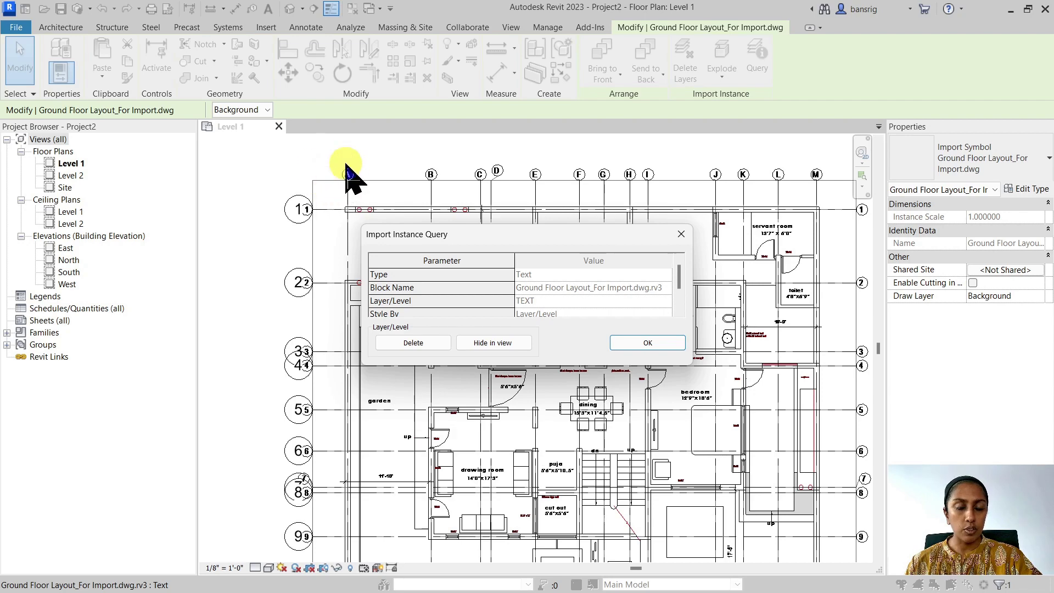
{"action": "left_click", "coordinate": [509, 343]}
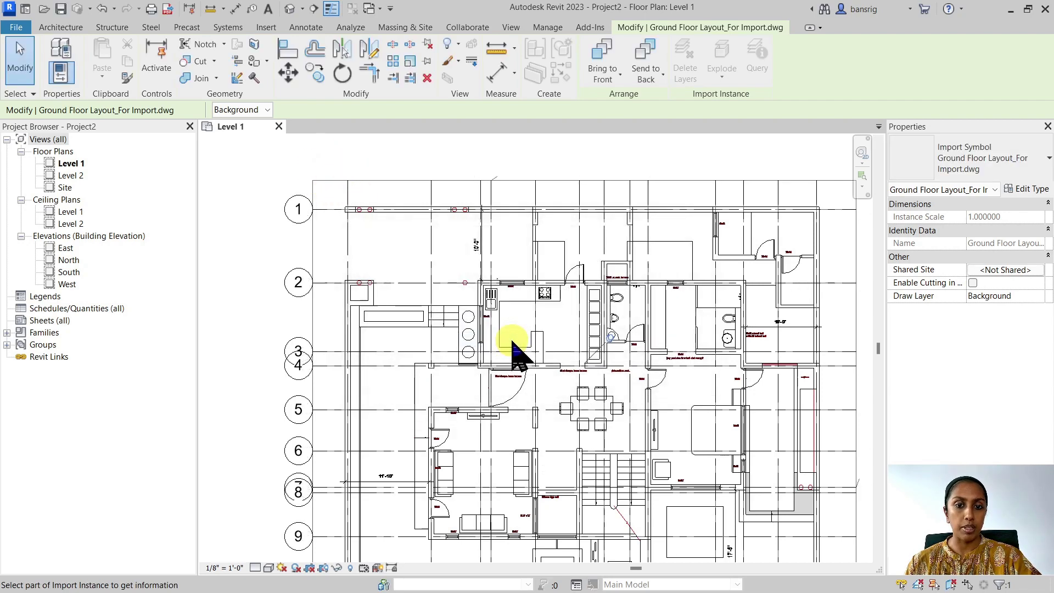
Query a line at the drawing's A-1 axis intersection, hide its layer in the view, and open the imported category visibility overrides
{"action": "left_click", "coordinate": [348, 209]}
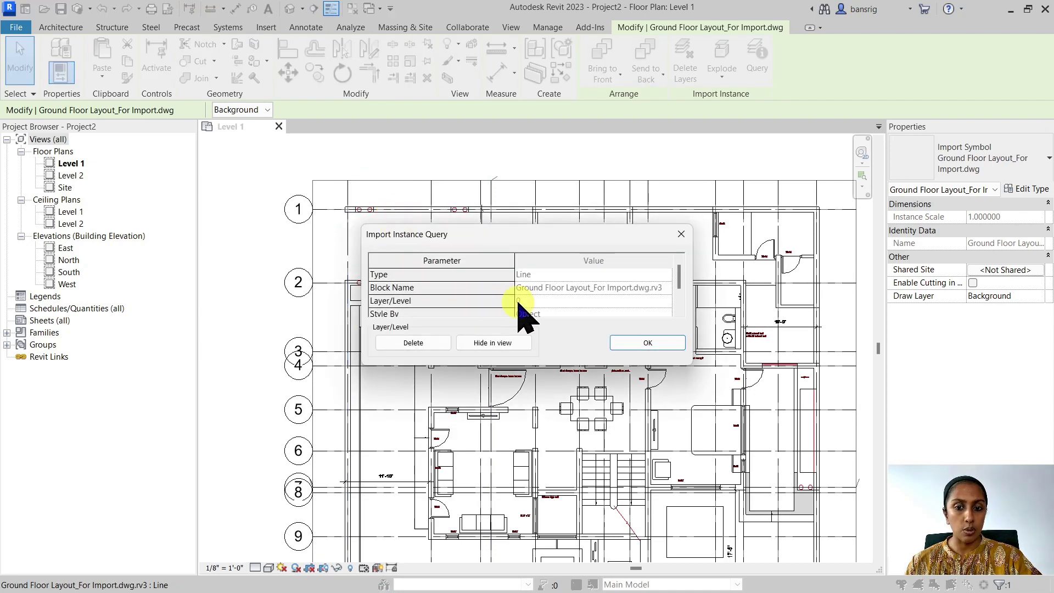
{"action": "left_click", "coordinate": [506, 347]}
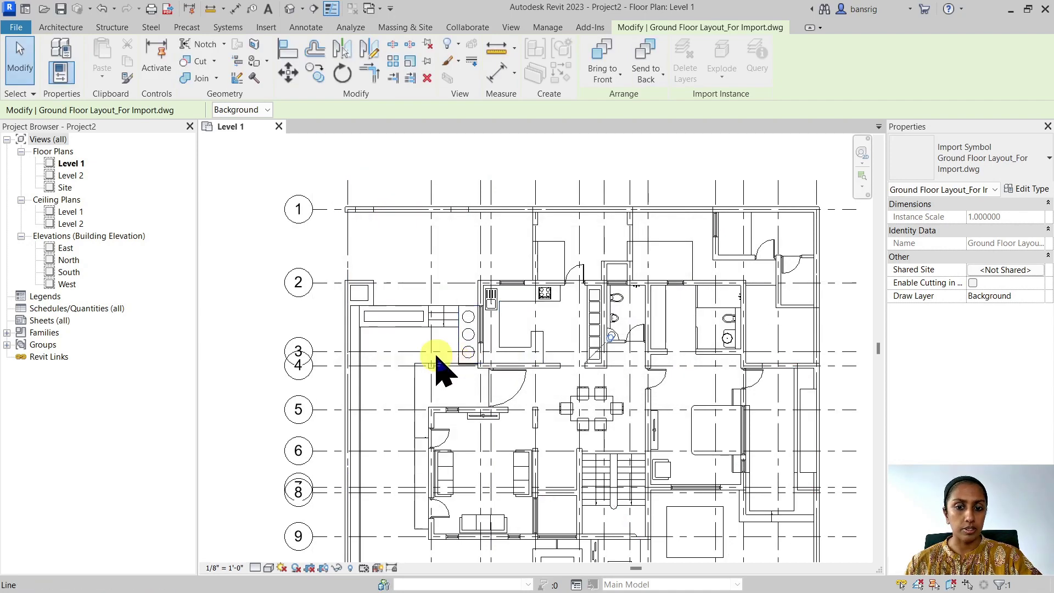
{"action": "key", "text": "Escape"}
{"action": "key", "text": "g"}
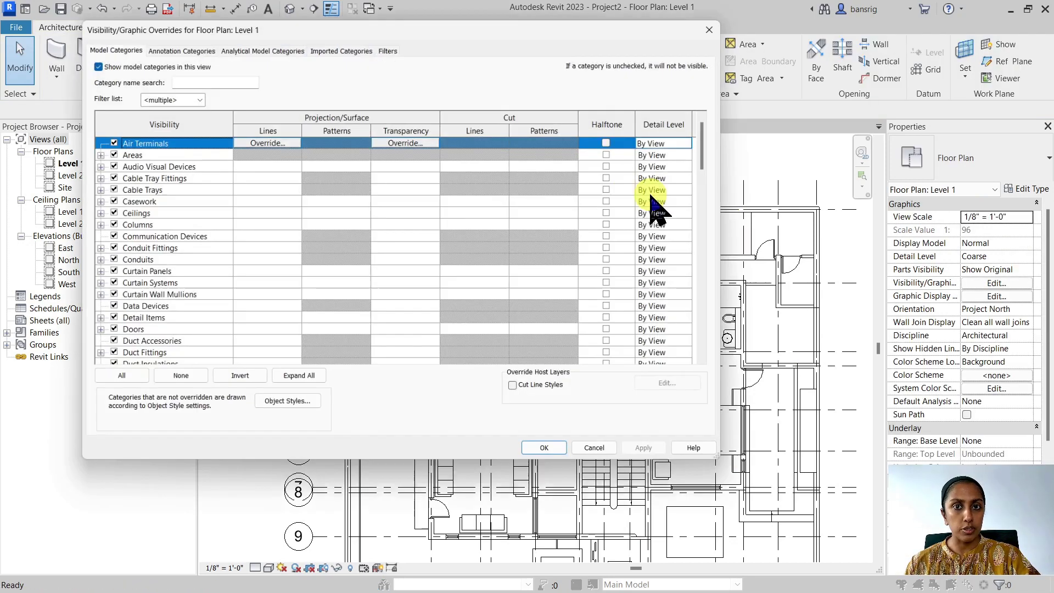
{"action": "left_click", "coordinate": [341, 44]}
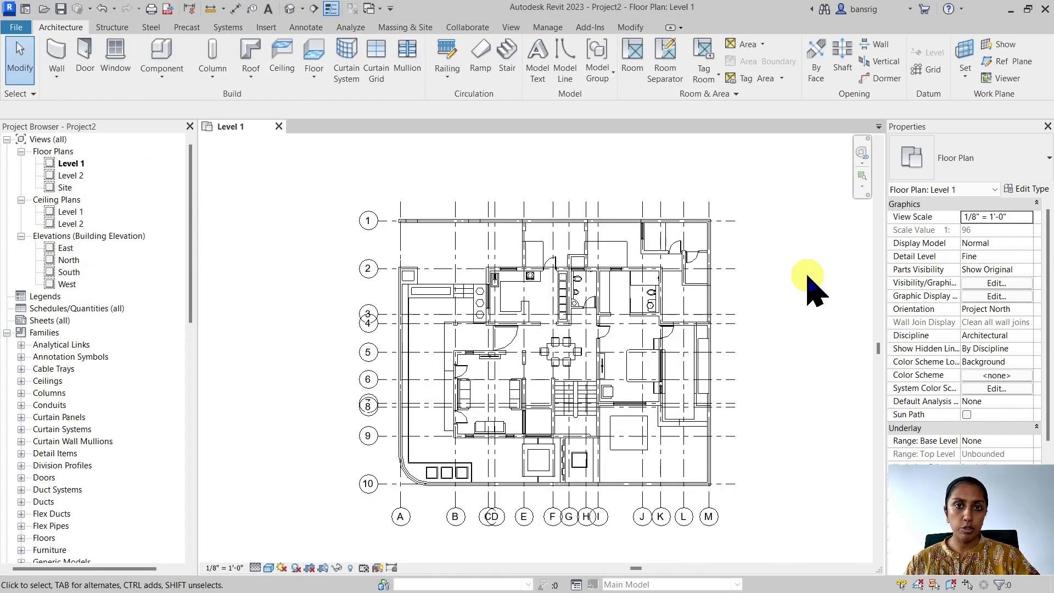
Measure the thickness of the linked drawing's wall along grid 1 with an aligned dimension, without placing it
{"action": "scroll", "coordinate": [377, 188], "scroll_direction": "up", "scroll_amount": 6}
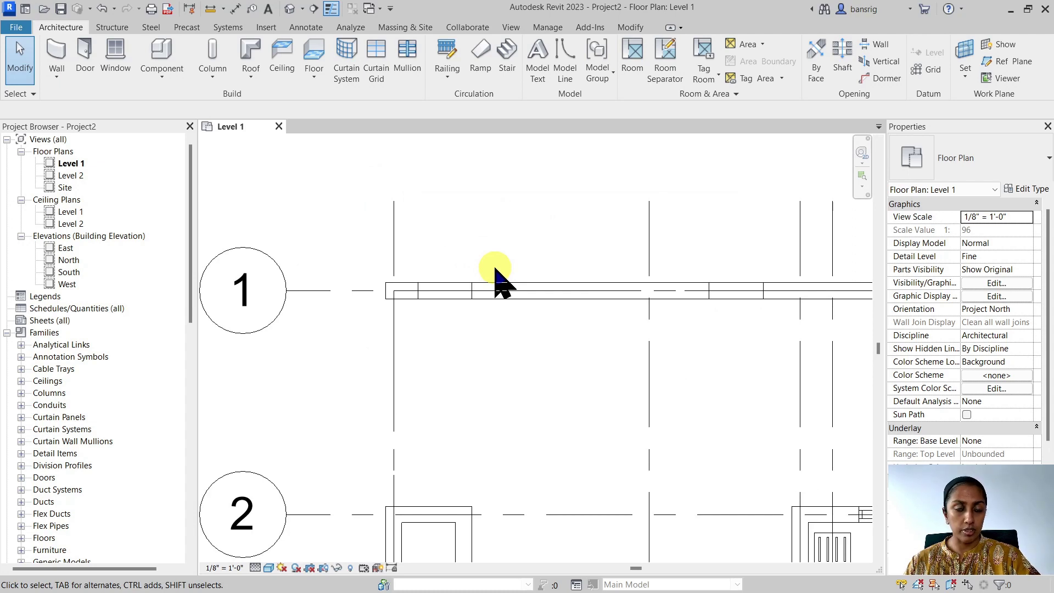
{"action": "key", "text": "i"}
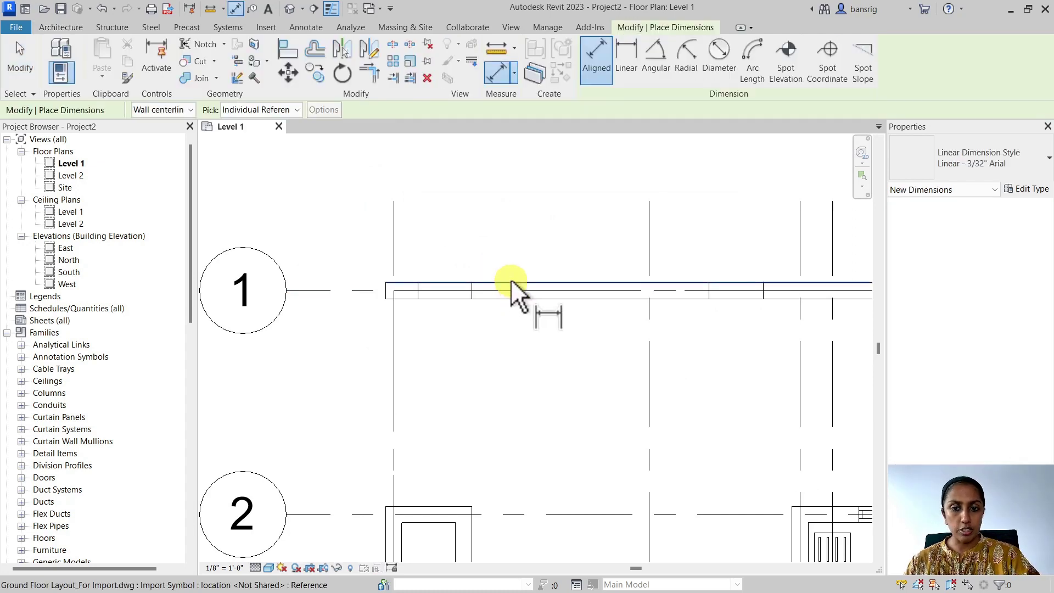
{"action": "left_click", "coordinate": [511, 298]}
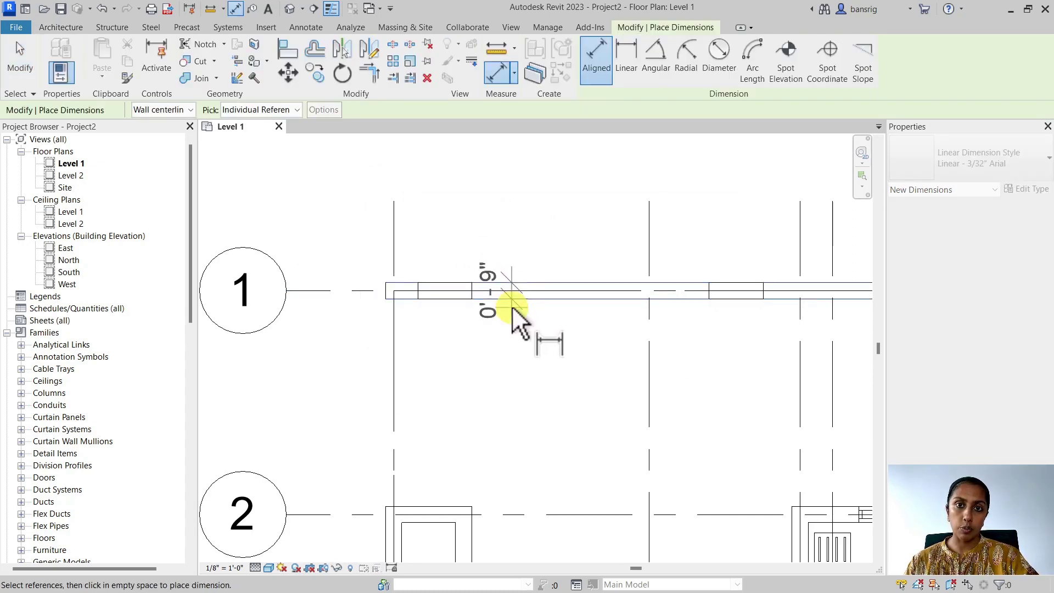
{"action": "key", "text": "Escape"}
{"action": "key", "text": "Escape"}
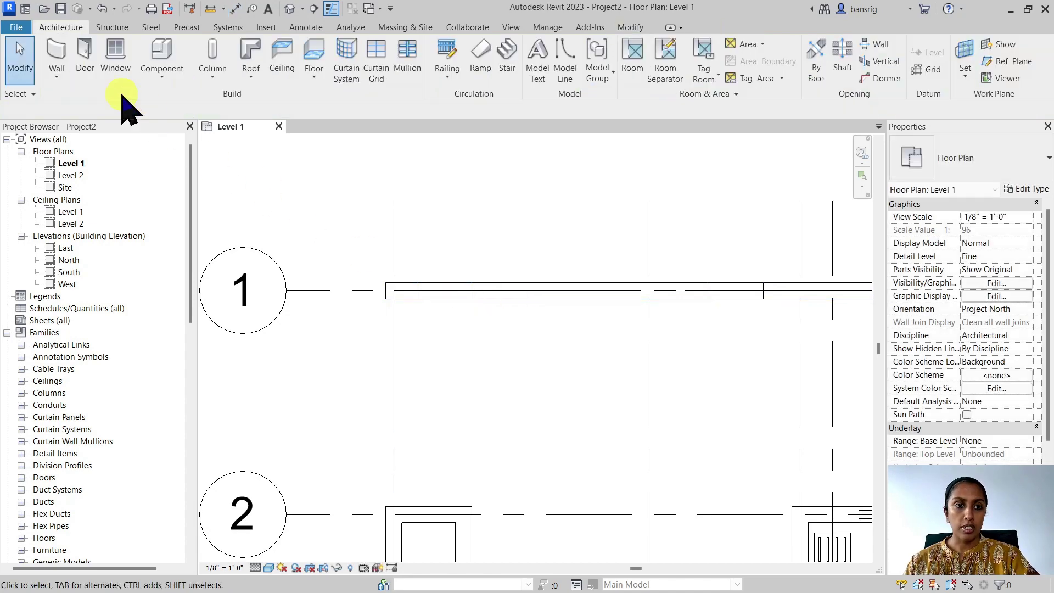
Start a wall with the Generic - 4" Brick type and duplicate that type as Generic - 9" Brick
{"action": "left_click", "coordinate": [55, 63]}
{"action": "left_click", "coordinate": [955, 171]}
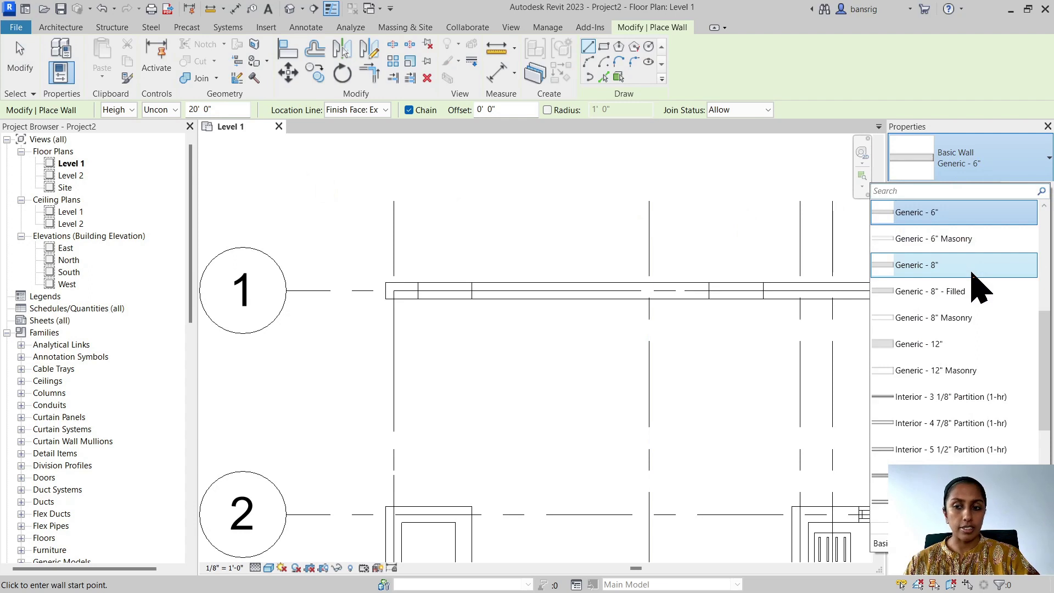
{"action": "scroll", "coordinate": [966, 329], "scroll_direction": "up", "scroll_amount": 5}
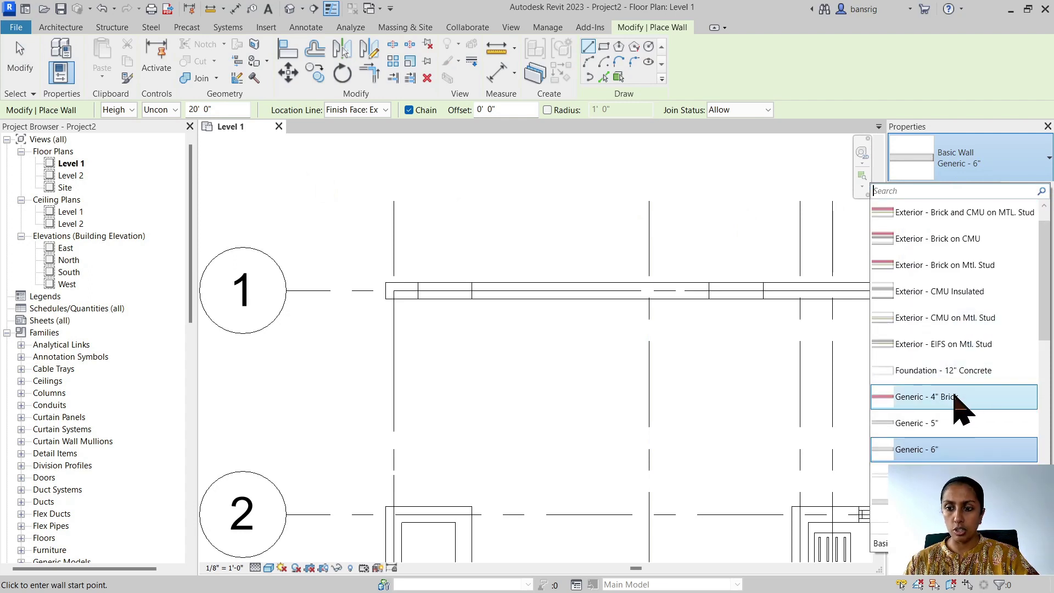
{"action": "left_click", "coordinate": [959, 404]}
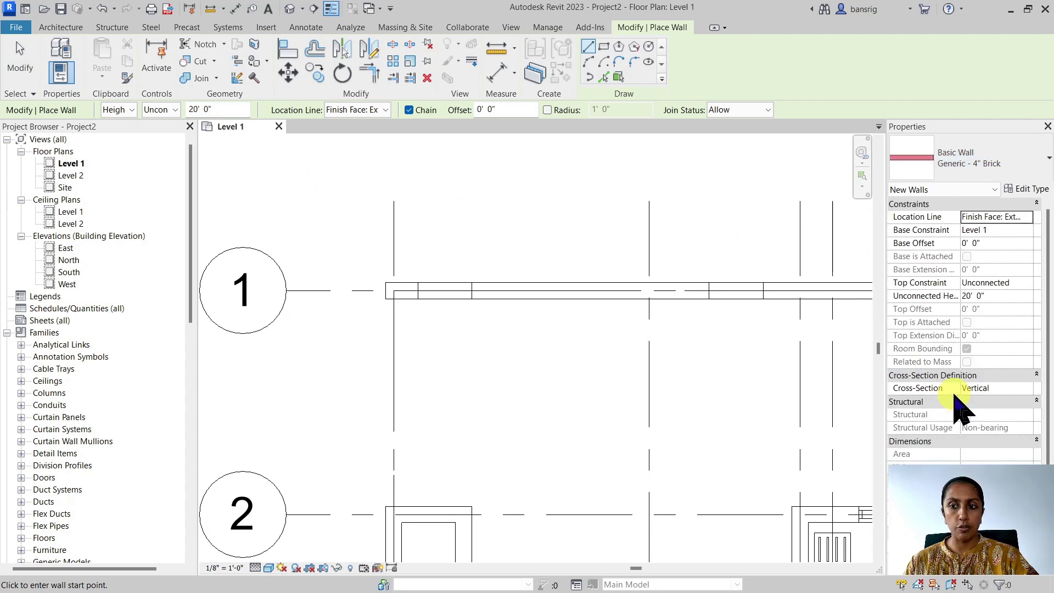
{"action": "left_click", "coordinate": [1031, 189]}
{"action": "left_click", "coordinate": [1003, 176]}
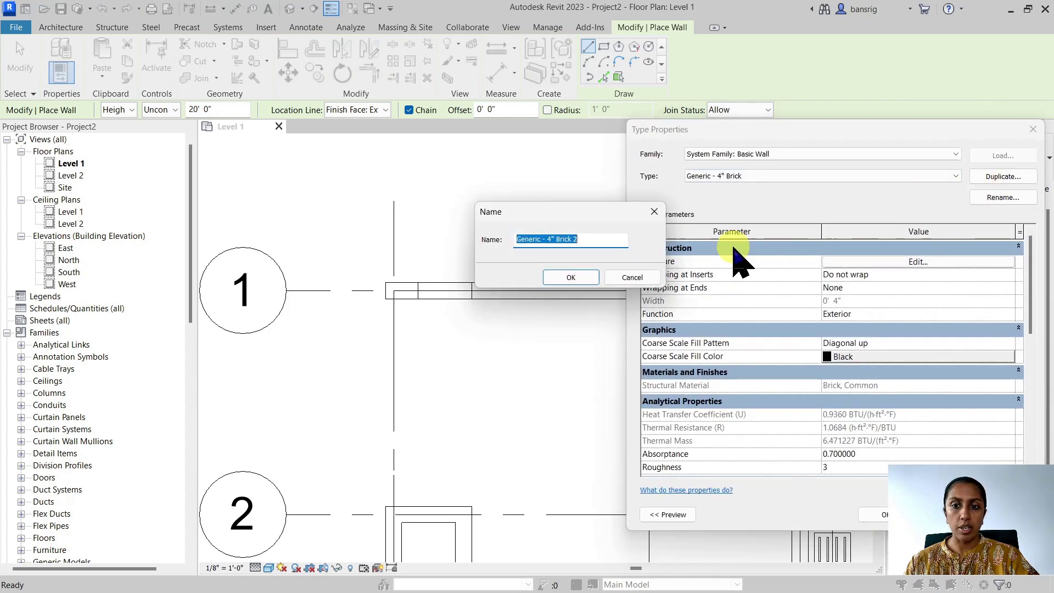
{"action": "left_click_drag", "start_coordinate": [549, 241], "coordinate": [651, 249]}
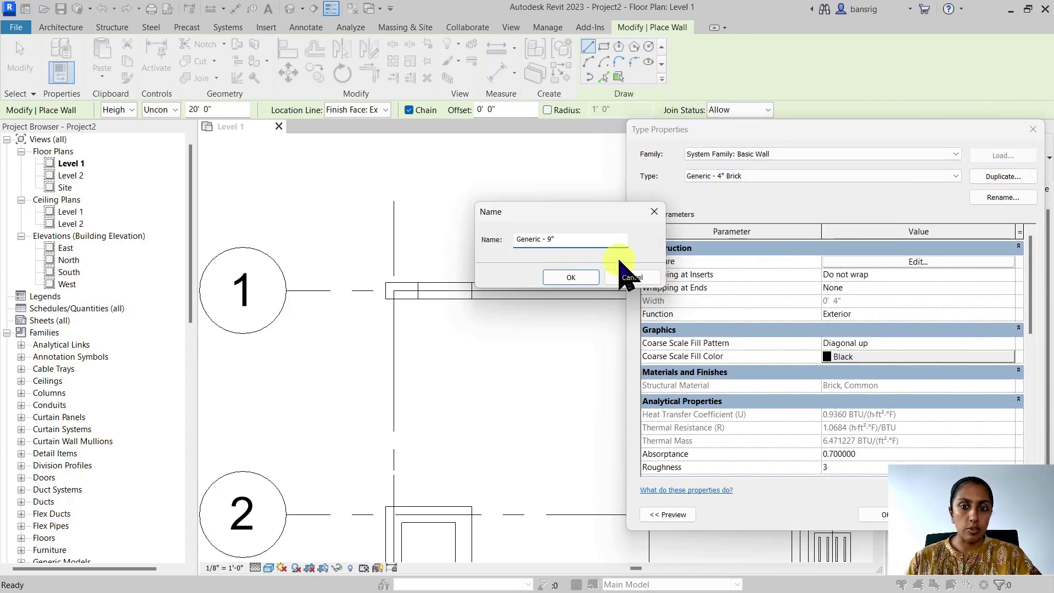
{"action": "left_click", "coordinate": [571, 278]}
Set the thickness of the Generic - 9" Brick wall's common brick structure layer to 9 inches
{"action": "left_click", "coordinate": [826, 262]}
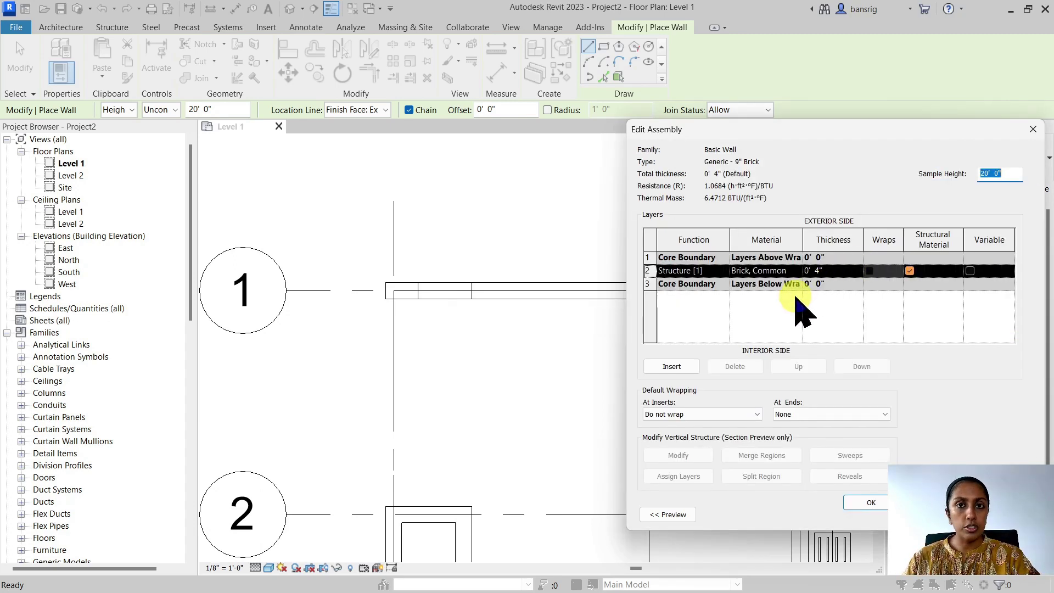
{"action": "left_click", "coordinate": [834, 271]}
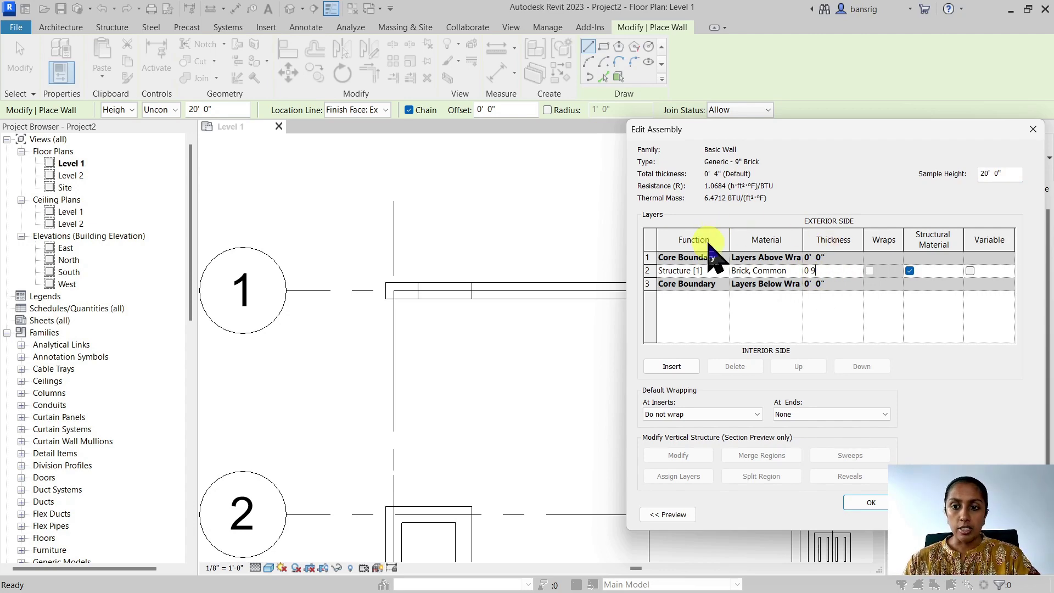
{"action": "left_click", "coordinate": [866, 502]}
{"action": "left_click", "coordinate": [876, 515]}
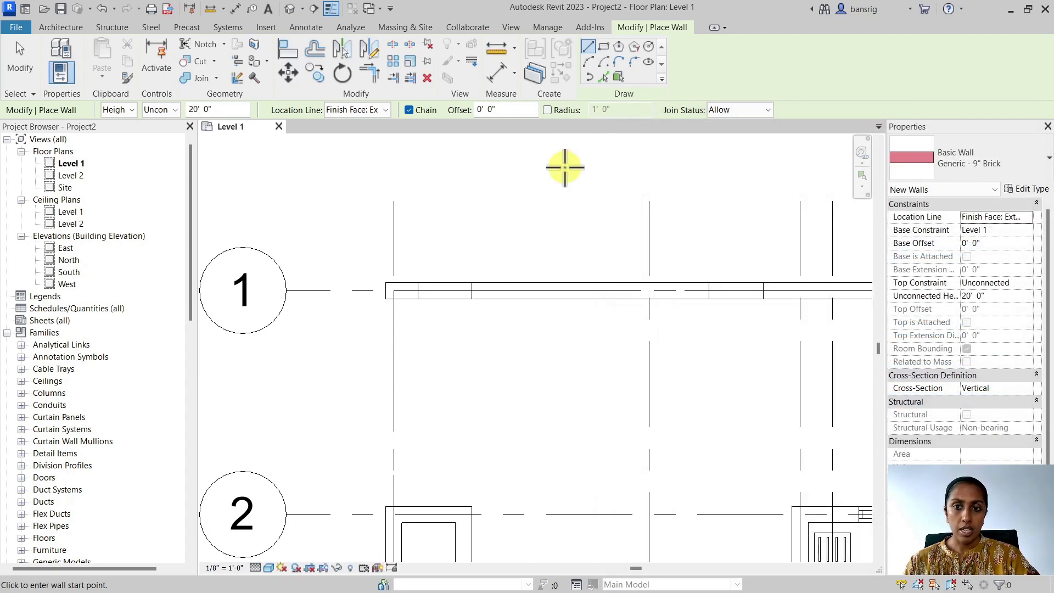
Set the wall placement to Pick Lines with the location line at Finish Face: Exterior
{"action": "left_click", "coordinate": [603, 76]}
{"action": "left_click", "coordinate": [346, 110]}
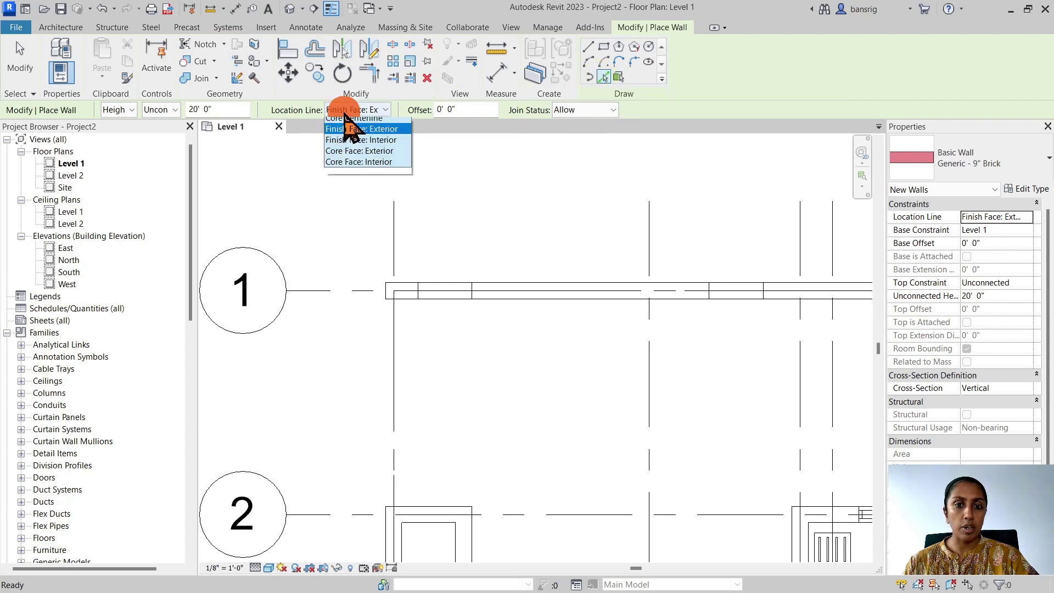
{"action": "left_click", "coordinate": [361, 146]}
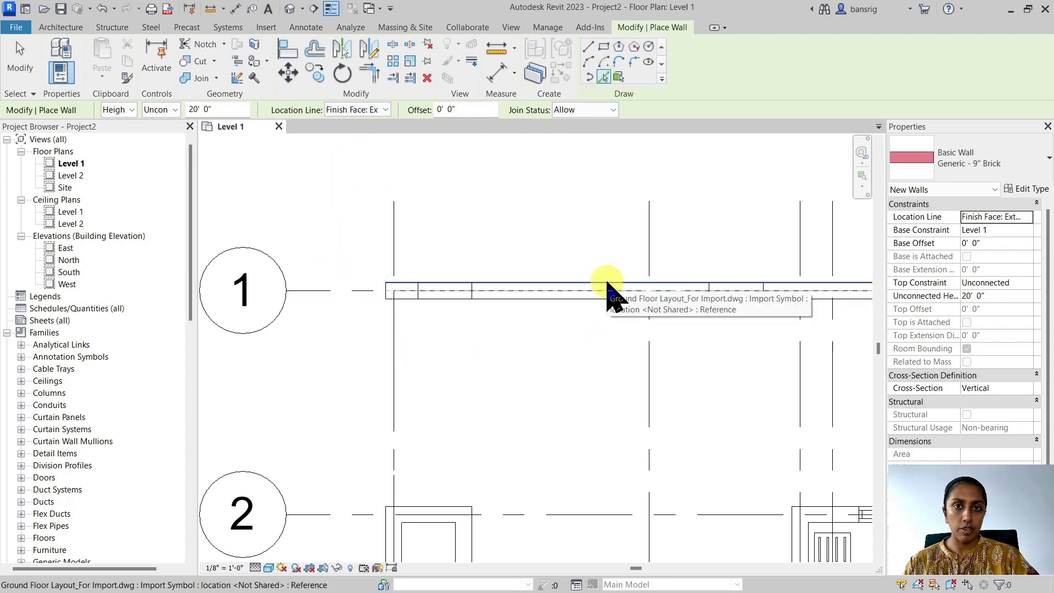
{"action": "scroll", "coordinate": [406, 376], "scroll_direction": "down", "scroll_amount": 3}
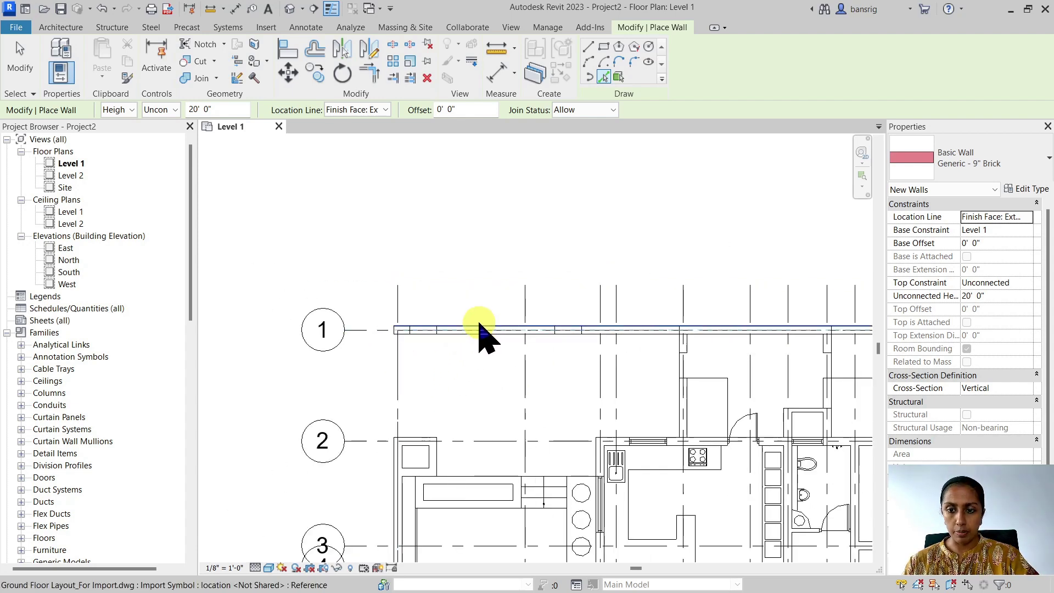
Place a Generic - 9" Brick wall along the outer face line of the linked drawing's wall on grid 1
{"action": "left_click", "coordinate": [479, 330]}
{"action": "middle_click_drag", "start_coordinate": [485, 383], "coordinate": [235, 351]}
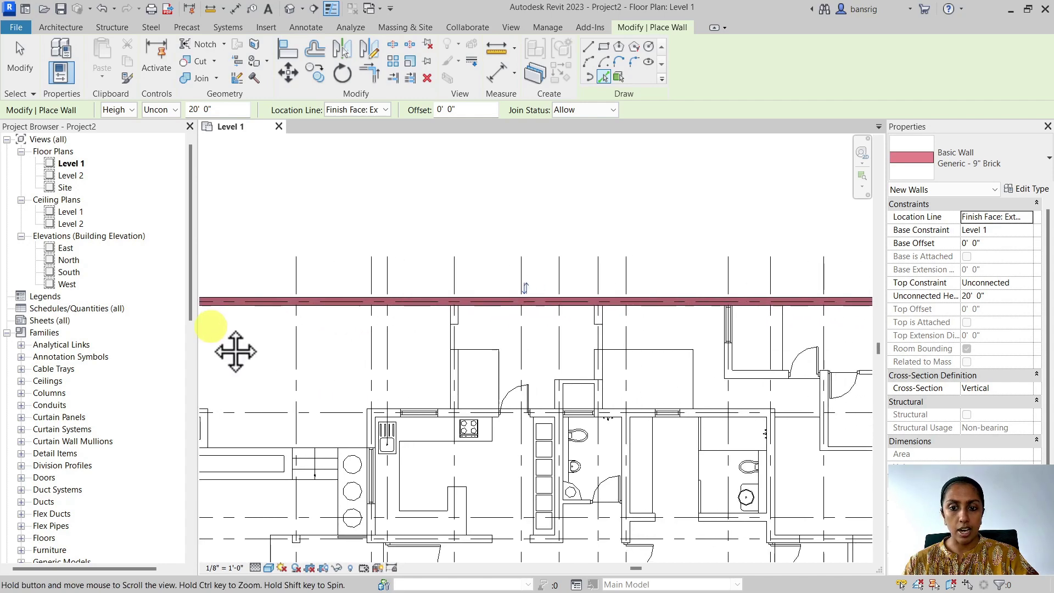
{"action": "middle_click_drag", "start_coordinate": [388, 325], "coordinate": [741, 321]}
{"action": "scroll", "coordinate": [735, 335], "scroll_direction": "down", "scroll_amount": 1}
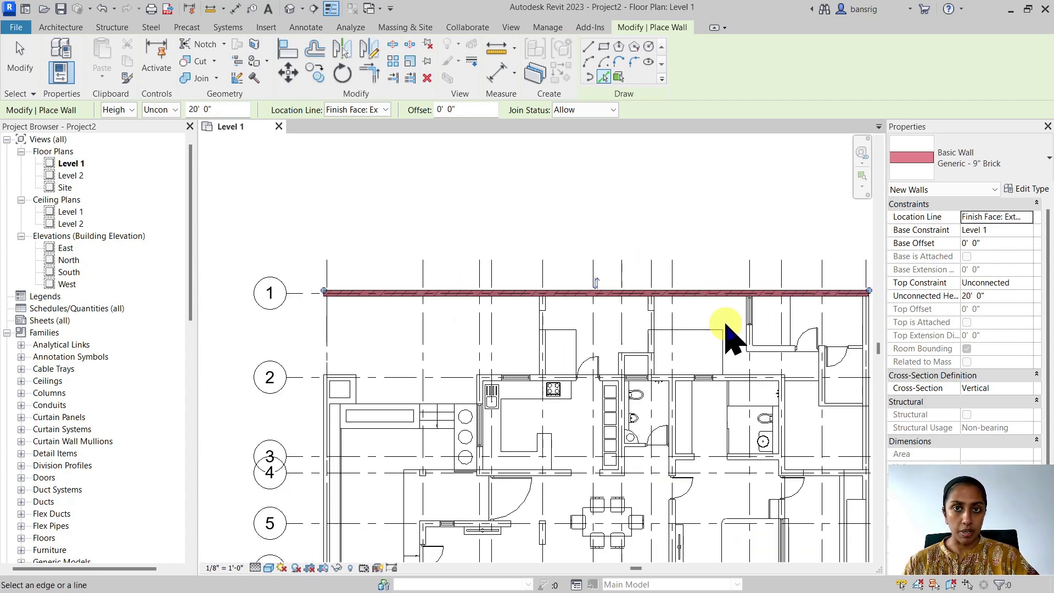
{"action": "key", "text": "Escape"}
{"action": "key", "text": "Escape"}
Set the top constraint of the grid 1 wall to Up to level: Level 2
{"action": "left_click", "coordinate": [428, 293]}
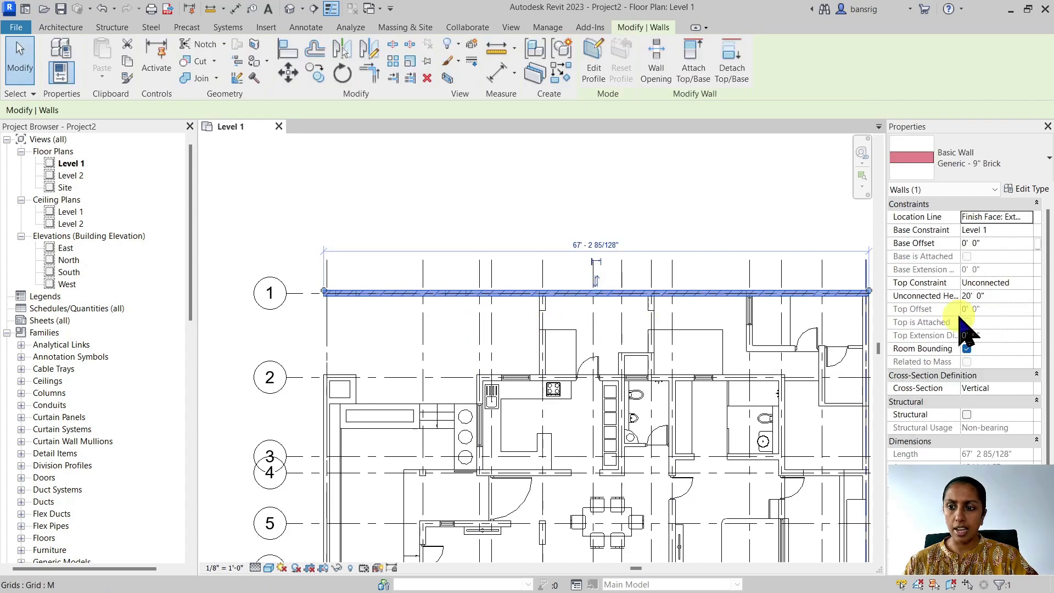
{"action": "left_click", "coordinate": [1036, 282]}
{"action": "left_click", "coordinate": [993, 323]}
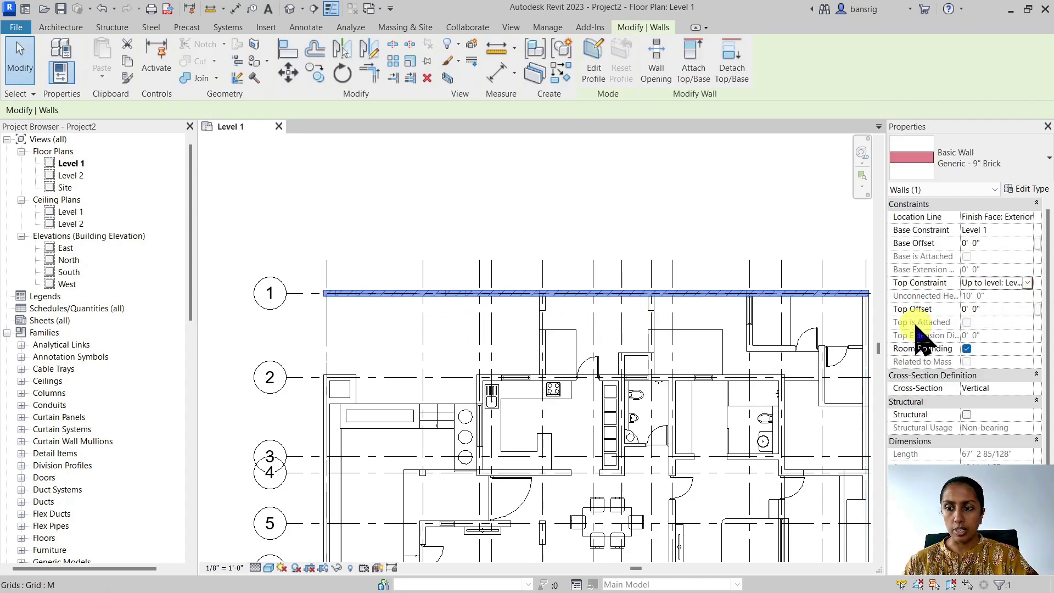
Use Pick Lines to place a 9" brick wall on the outer line of the linked end wall at grid M, starting from the grid 1 wall
{"action": "key", "text": "w"}
{"action": "key", "text": "a"}
{"action": "middle_click_drag", "start_coordinate": [522, 236], "coordinate": [377, 225]}
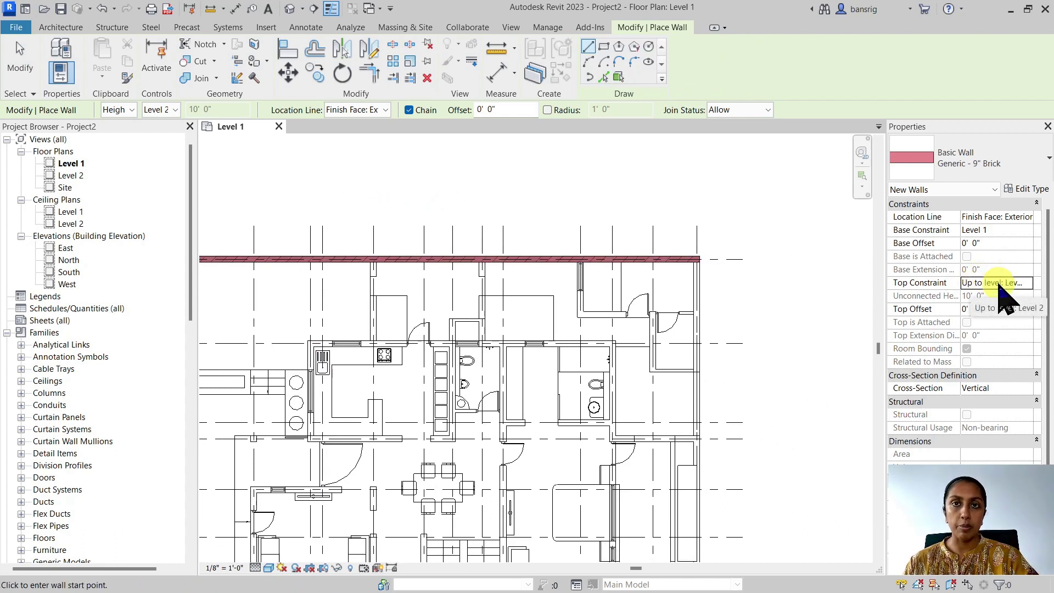
{"action": "left_click", "coordinate": [603, 77]}
{"action": "scroll", "coordinate": [678, 245], "scroll_direction": "up", "scroll_amount": 5}
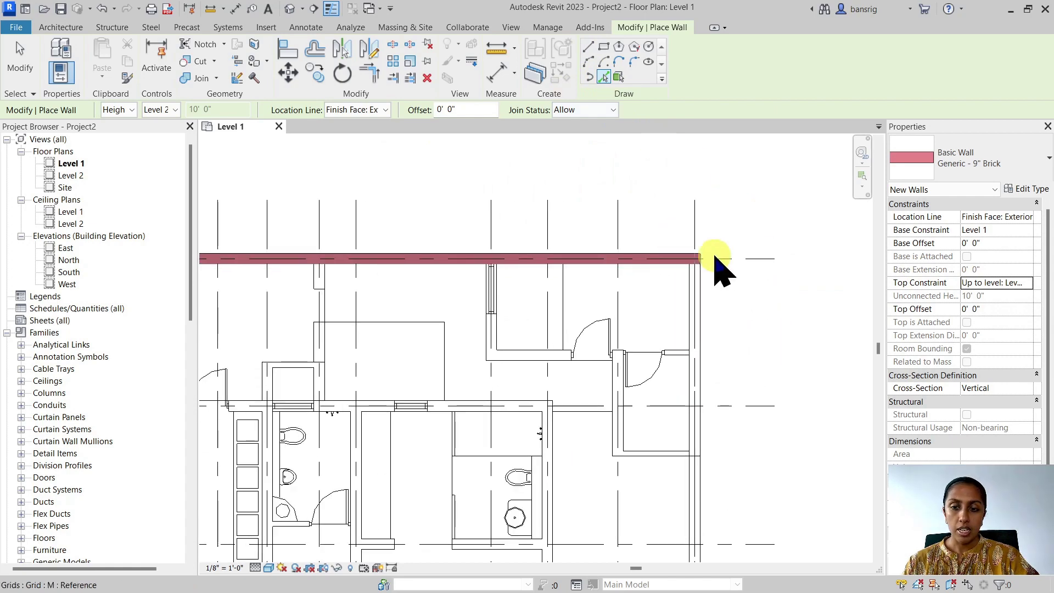
{"action": "left_click", "coordinate": [636, 307]}
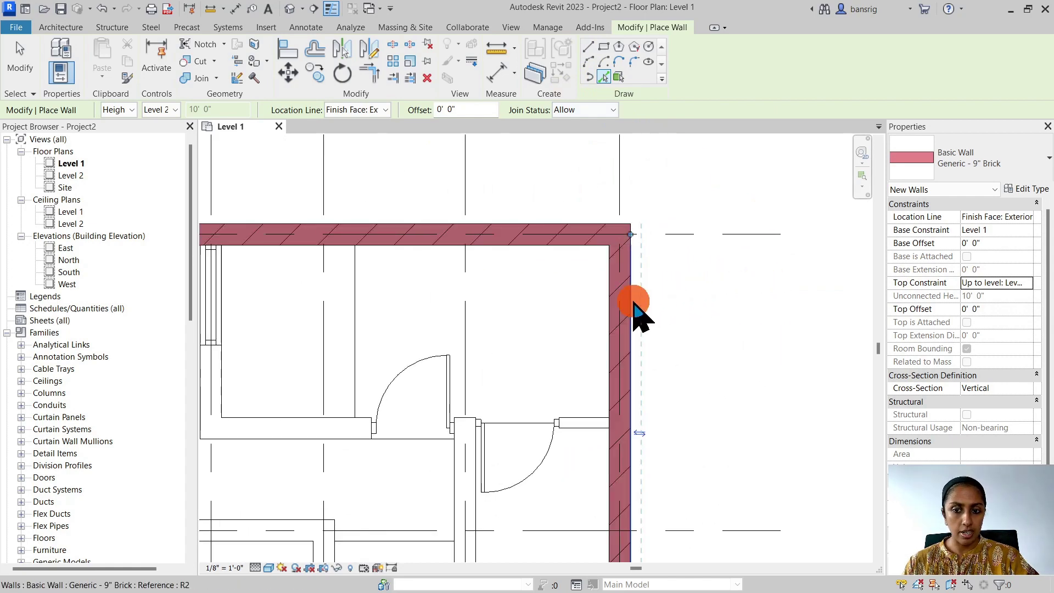
{"action": "scroll", "coordinate": [719, 269], "scroll_direction": "down", "scroll_amount": 2}
{"action": "key", "text": "Escape"}
{"action": "key", "text": "Escape"}
Draw 9" brick walls over the kitchen's grid 2 wall and its outer wall beside the sink, tracing their exterior corners
{"action": "scroll", "coordinate": [641, 365], "scroll_direction": "down", "scroll_amount": 2}
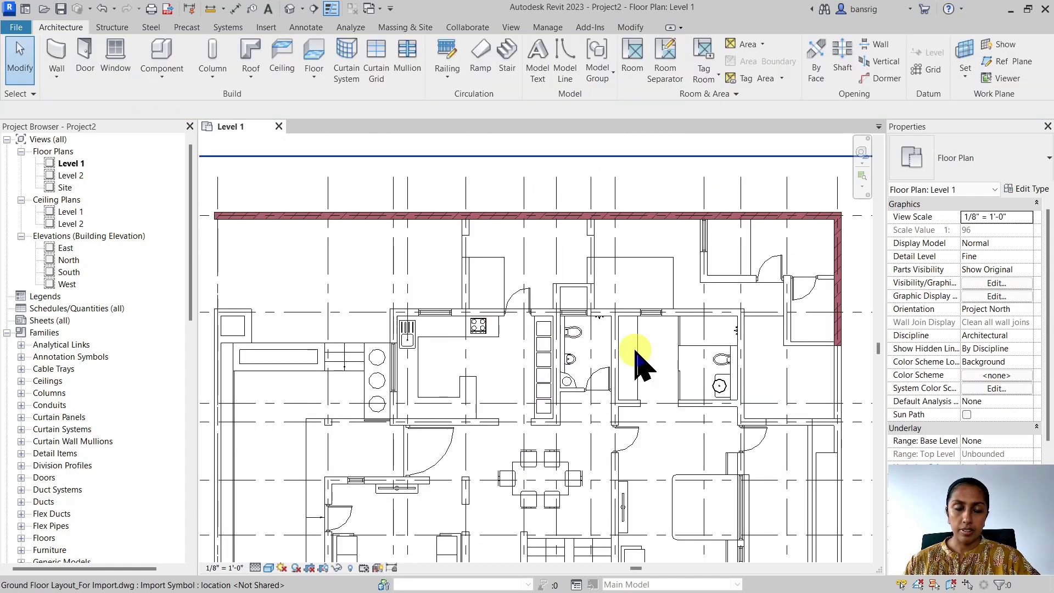
{"action": "scroll", "coordinate": [430, 411], "scroll_direction": "up", "scroll_amount": 3}
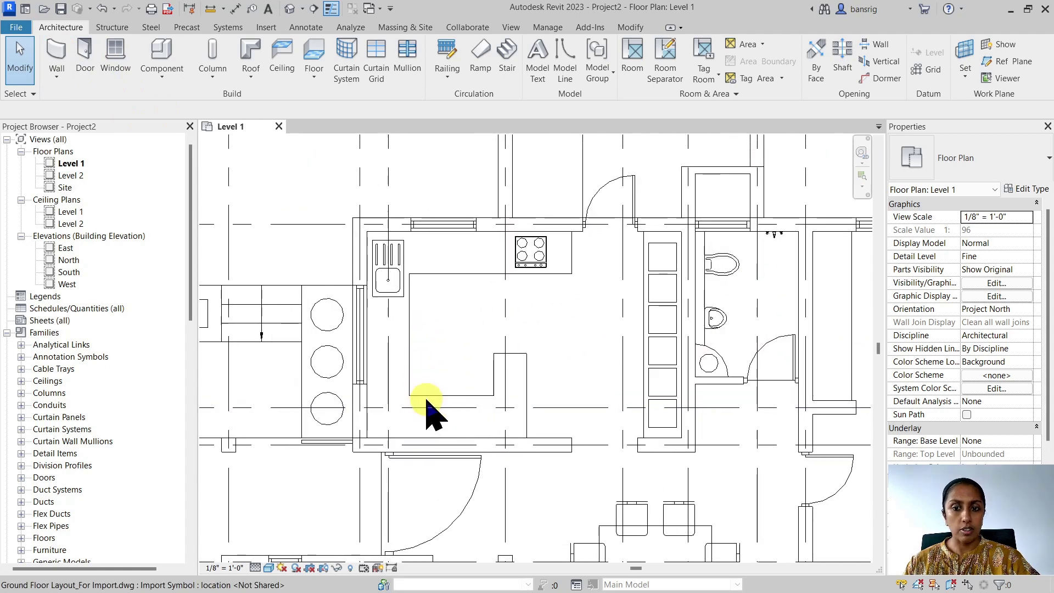
{"action": "left_click", "coordinate": [56, 55]}
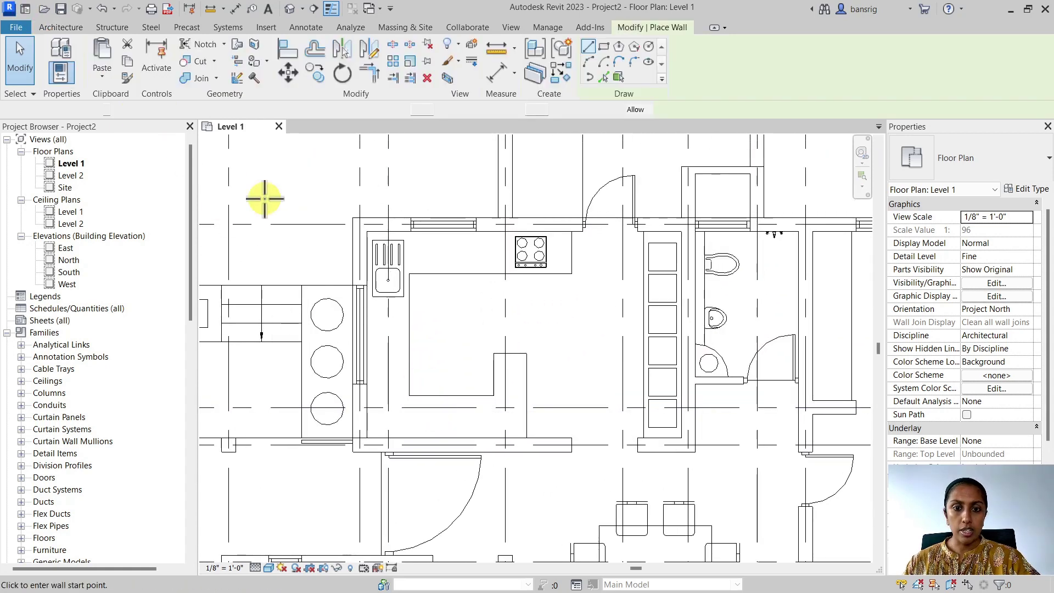
{"action": "scroll", "coordinate": [337, 229], "scroll_direction": "up", "scroll_amount": 3}
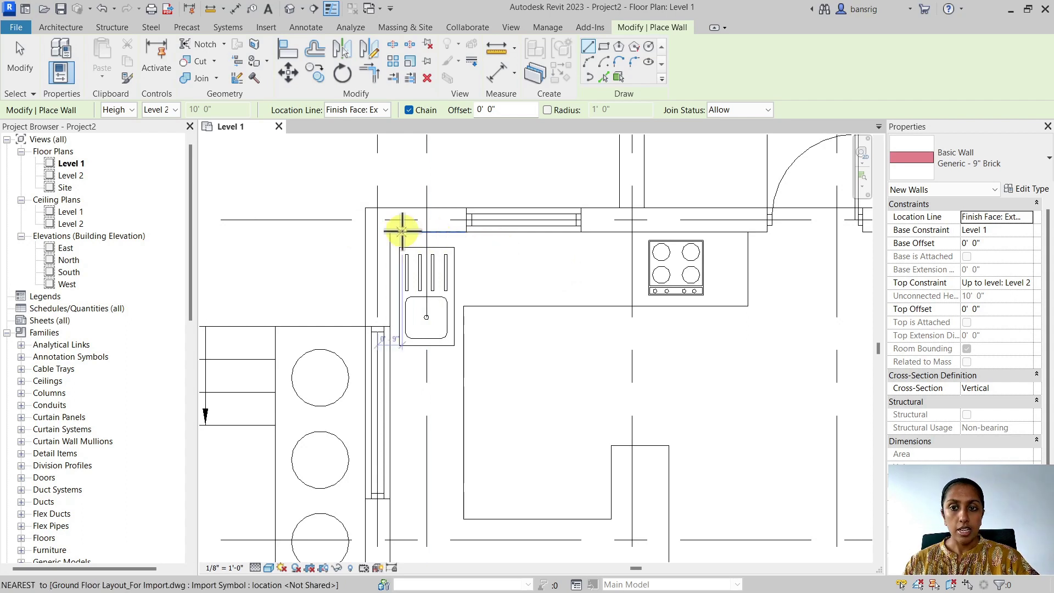
{"action": "scroll", "coordinate": [403, 231], "scroll_direction": "down", "scroll_amount": 2}
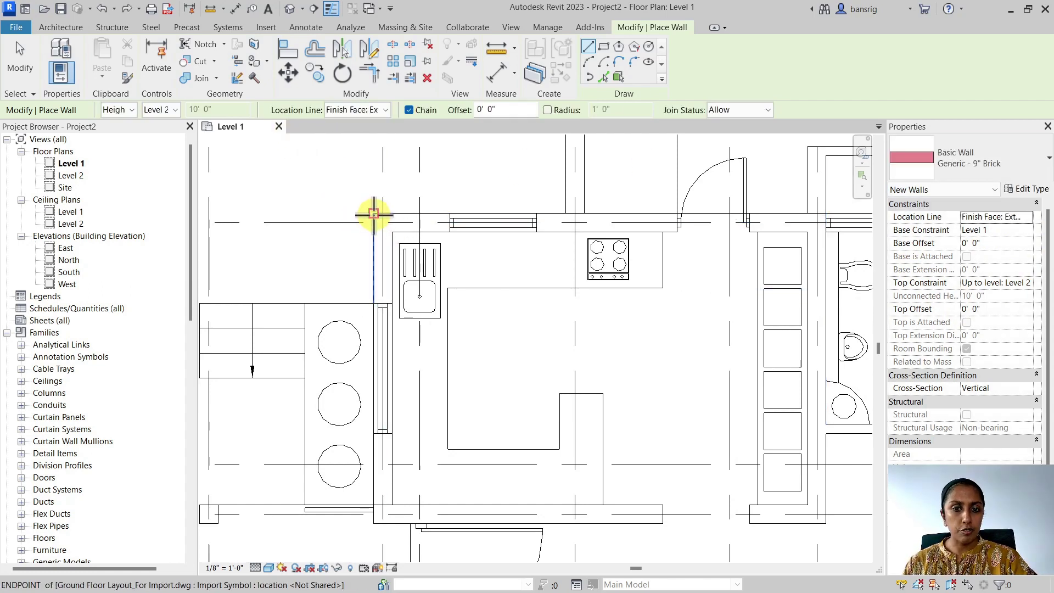
{"action": "left_click", "coordinate": [826, 213]}
{"action": "key", "text": "Escape"}
{"action": "left_click", "coordinate": [374, 522]}
{"action": "left_click", "coordinate": [376, 226]}
{"action": "key", "text": "Escape"}
Complete the kitchen enclosure with 9" brick walls along its grid 4 side and the side shared with the toilet
{"action": "middle_click_drag", "start_coordinate": [454, 461], "coordinate": [412, 357]}
{"action": "left_click", "coordinate": [780, 417]}
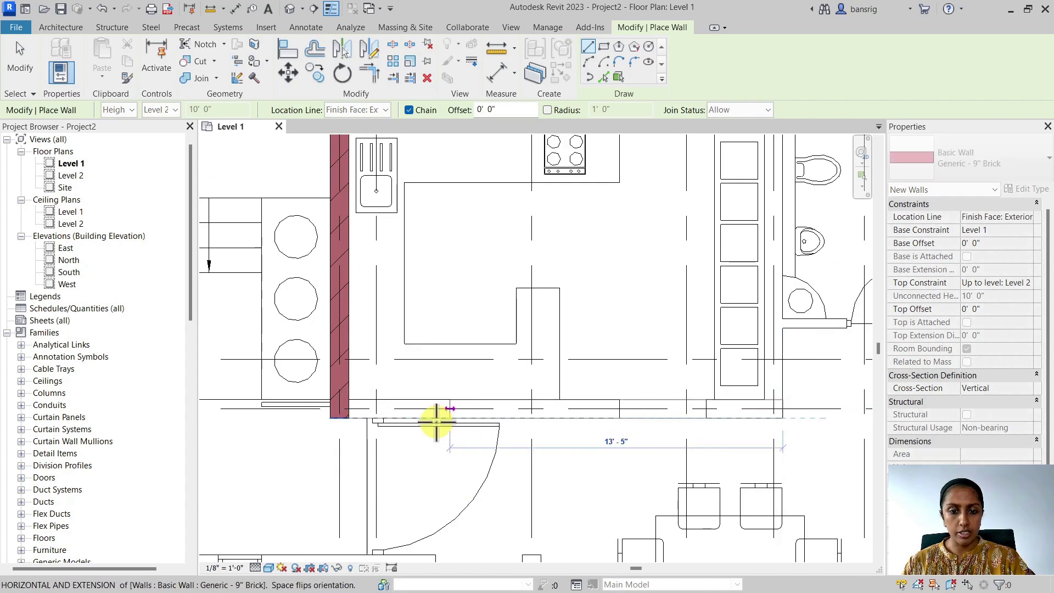
{"action": "left_click", "coordinate": [354, 418]}
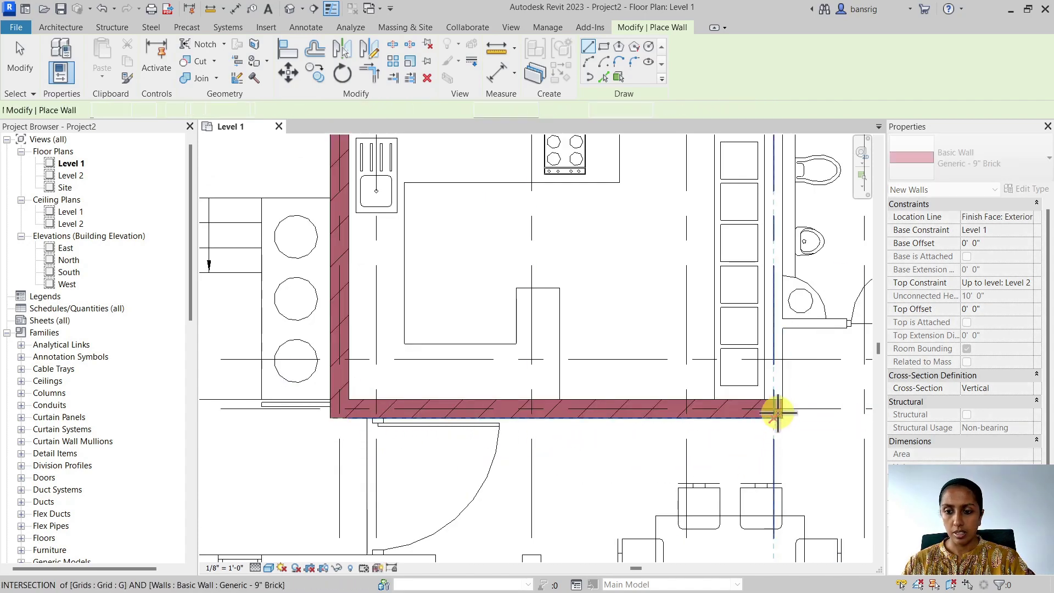
{"action": "middle_click_drag", "start_coordinate": [777, 419], "coordinate": [716, 557]}
{"action": "key", "text": "Escape"}
{"action": "left_click", "coordinate": [719, 269]}
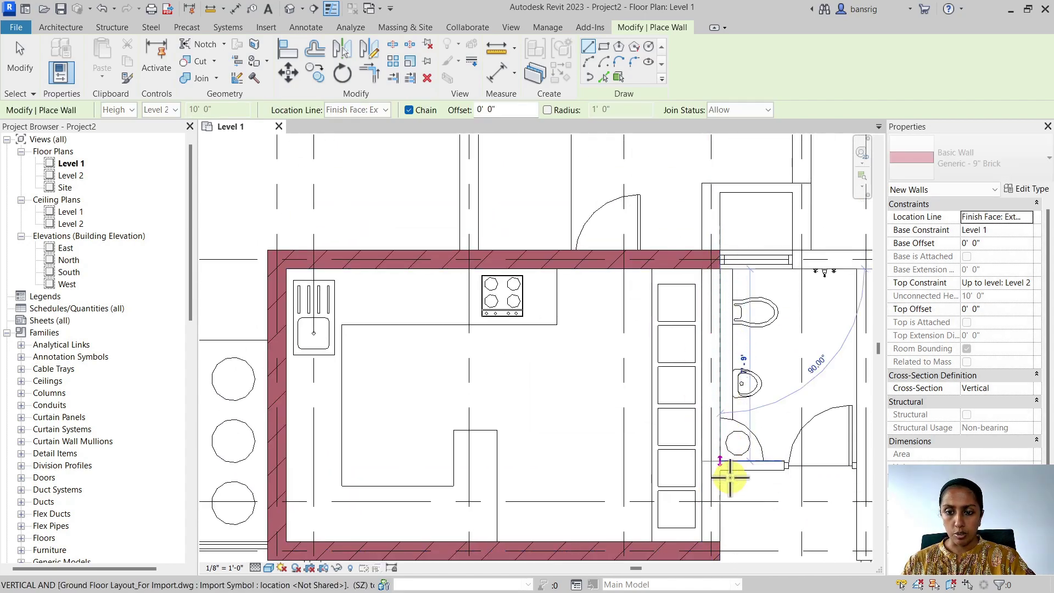
{"action": "left_click", "coordinate": [719, 548]}
{"action": "key", "text": "Escape"}
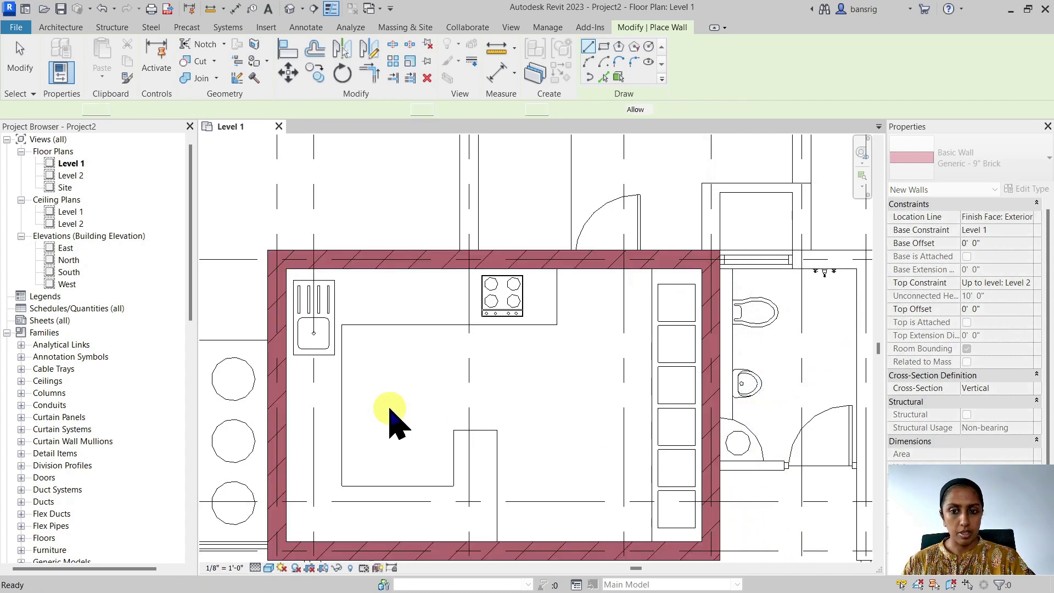
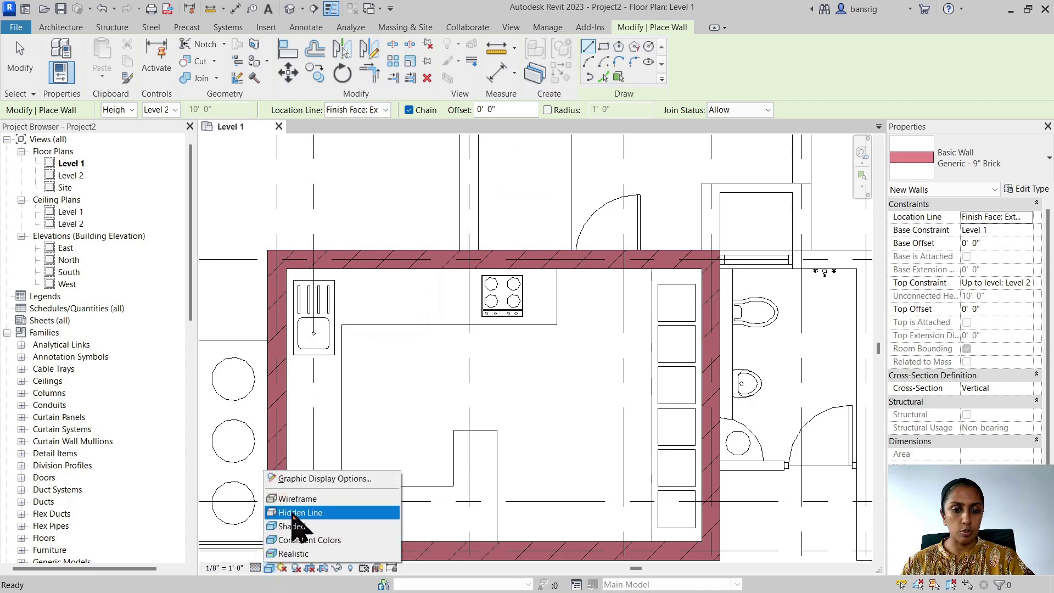
Switch the view to Hidden Line and place an aligned dimension across the linked window in the kitchen's grid 2 wall
{"action": "left_click", "coordinate": [298, 512]}
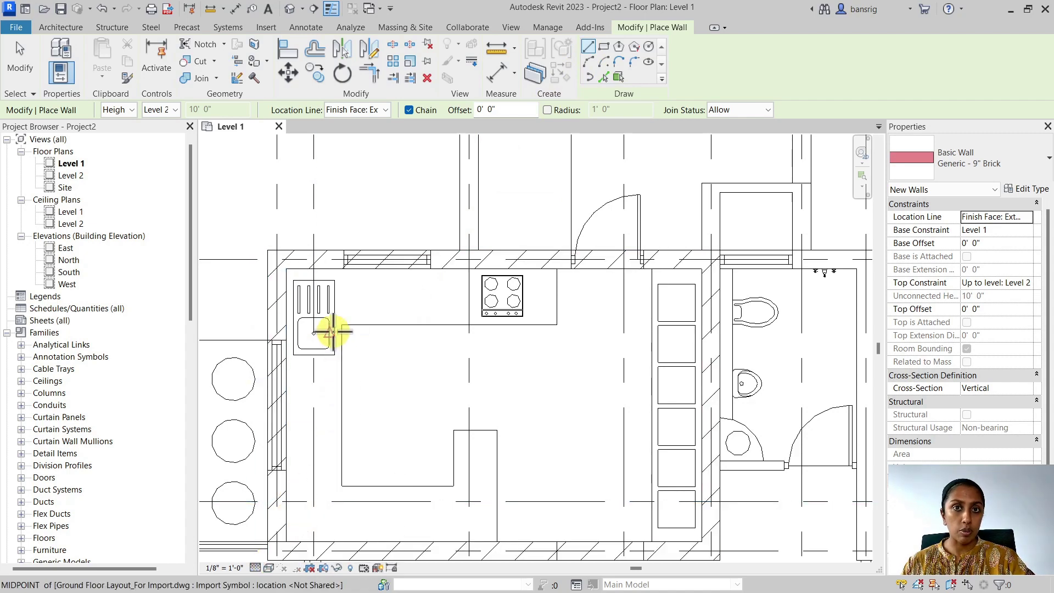
{"action": "scroll", "coordinate": [306, 295], "scroll_direction": "up", "scroll_amount": 3}
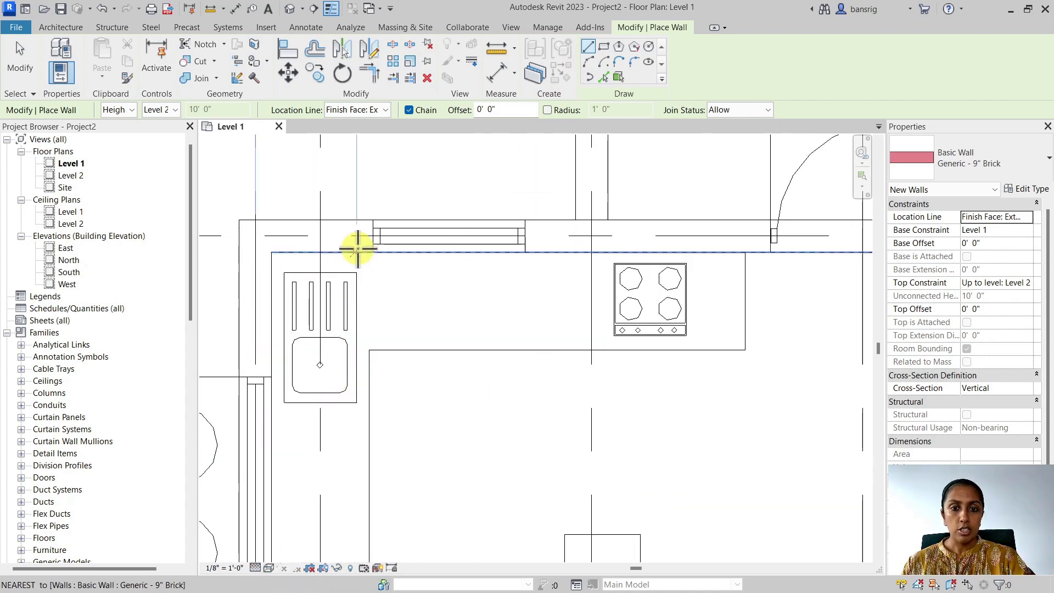
{"action": "key", "text": "Escape"}
{"action": "key", "text": "d"}
{"action": "key", "text": "i"}
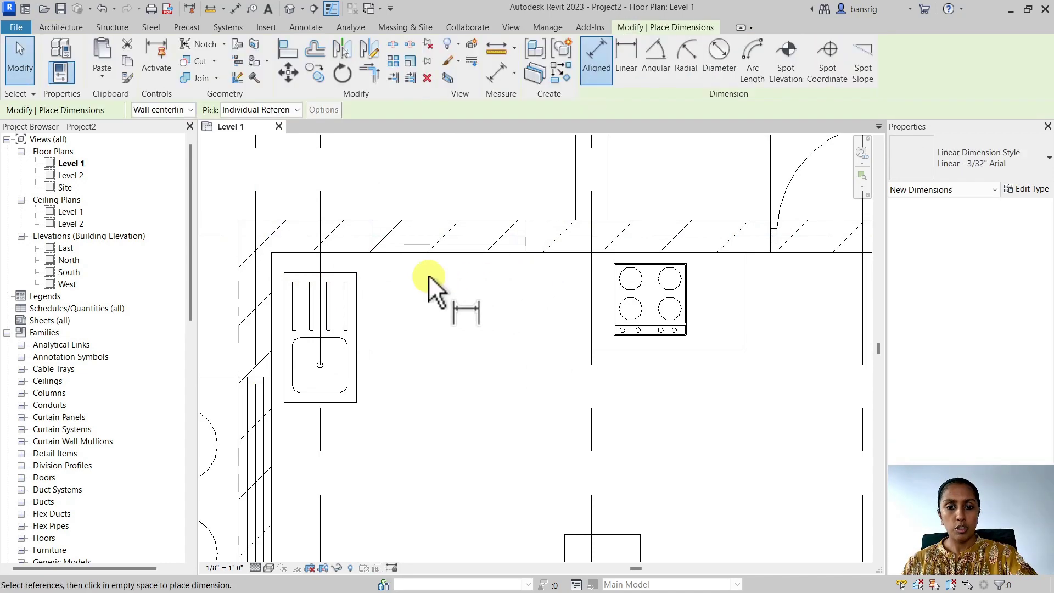
{"action": "left_click", "coordinate": [370, 241]}
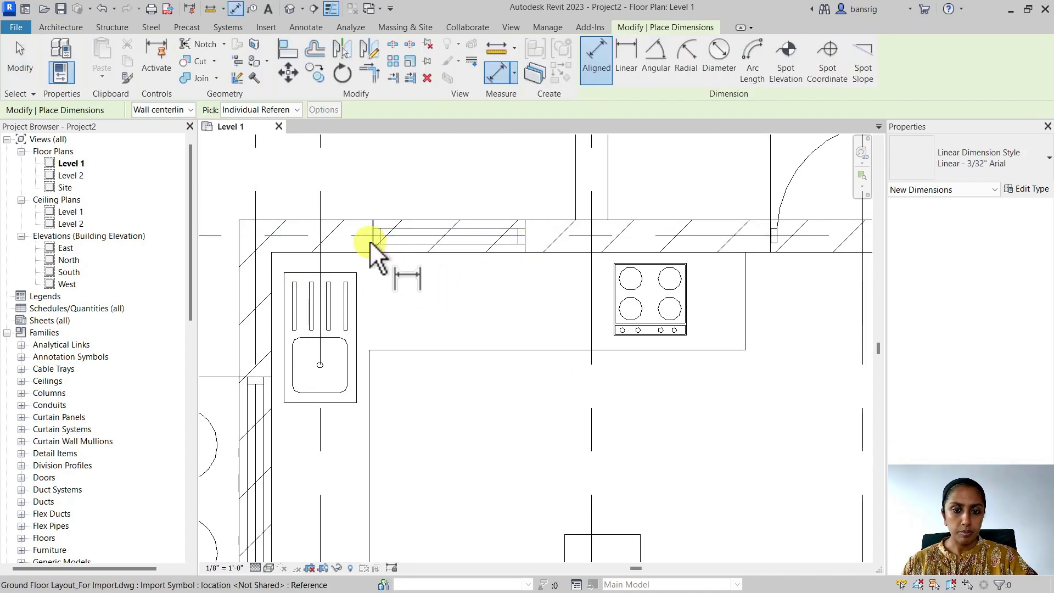
{"action": "left_click", "coordinate": [518, 251]}
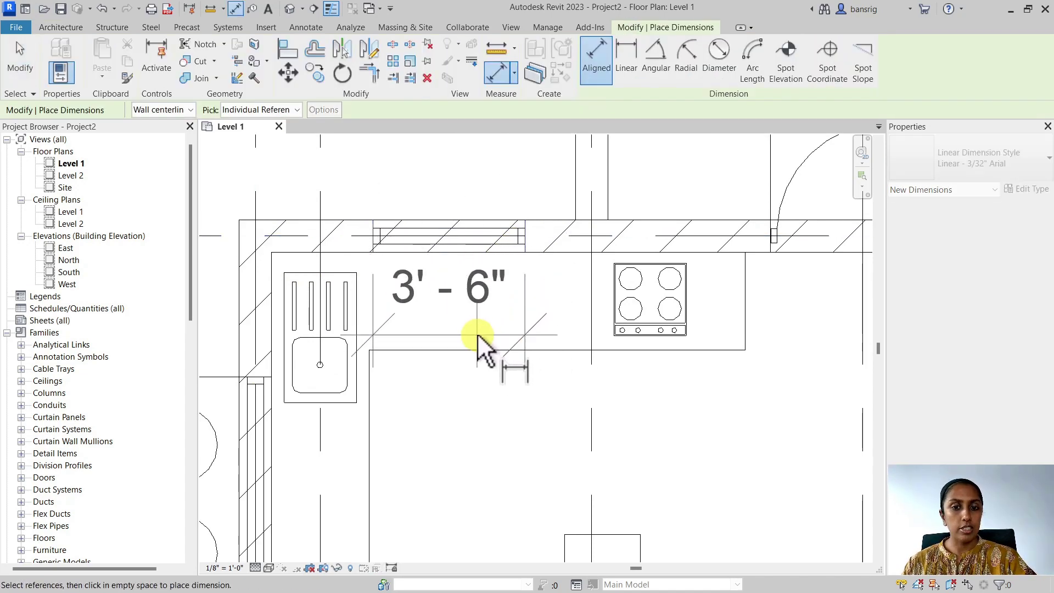
{"action": "left_click", "coordinate": [450, 348]}
{"action": "key", "text": "Escape"}
{"action": "key", "text": "Escape"}
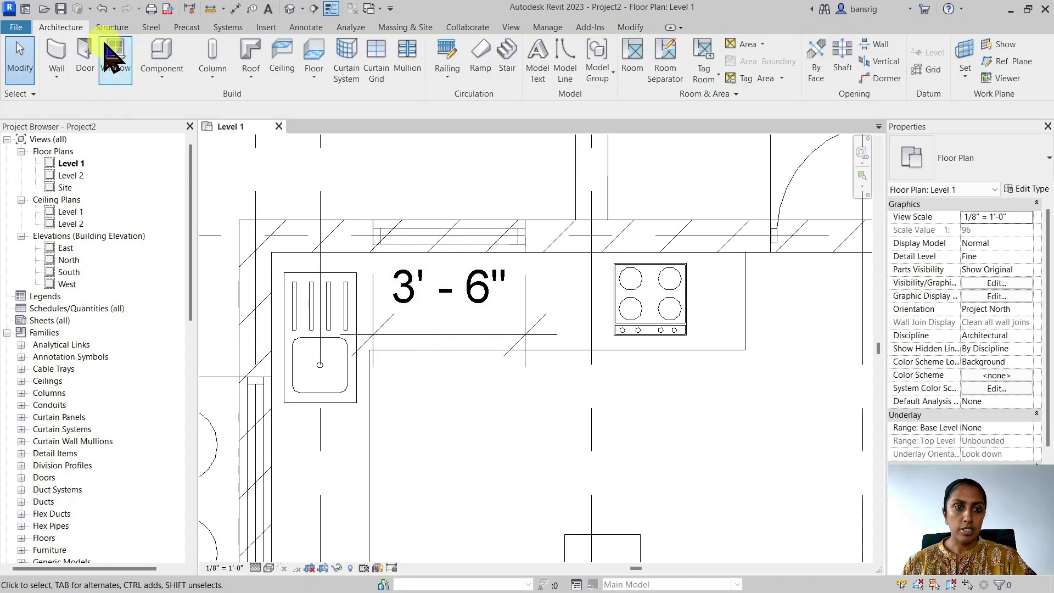
Start a window with the Fixed 36" x 48" type and duplicate that type as 3 6 x 3 6
{"action": "left_click", "coordinate": [113, 53]}
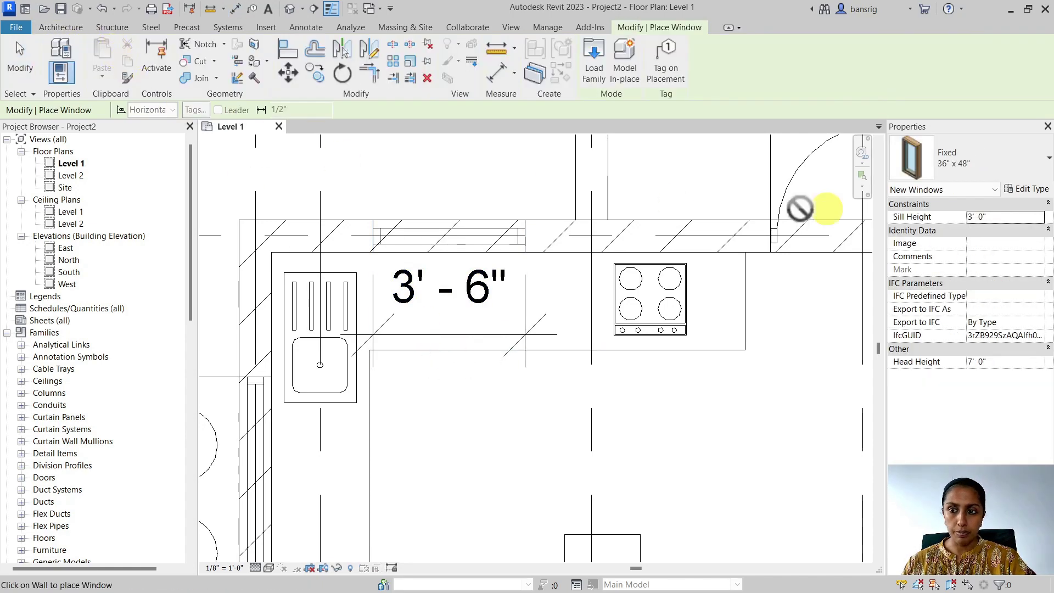
{"action": "left_click", "coordinate": [1012, 190]}
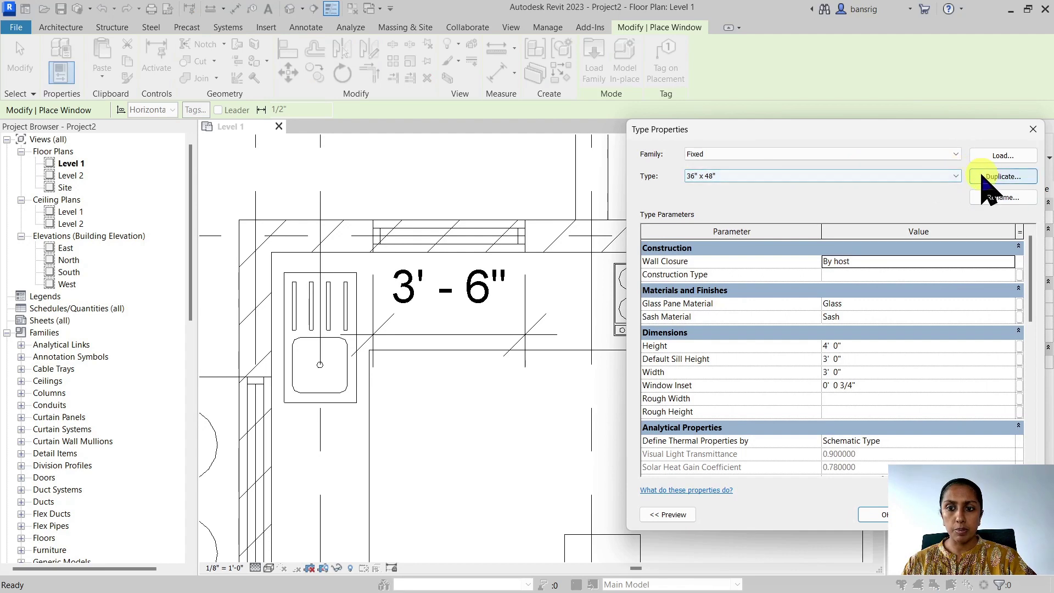
{"action": "key", "text": "Escape"}
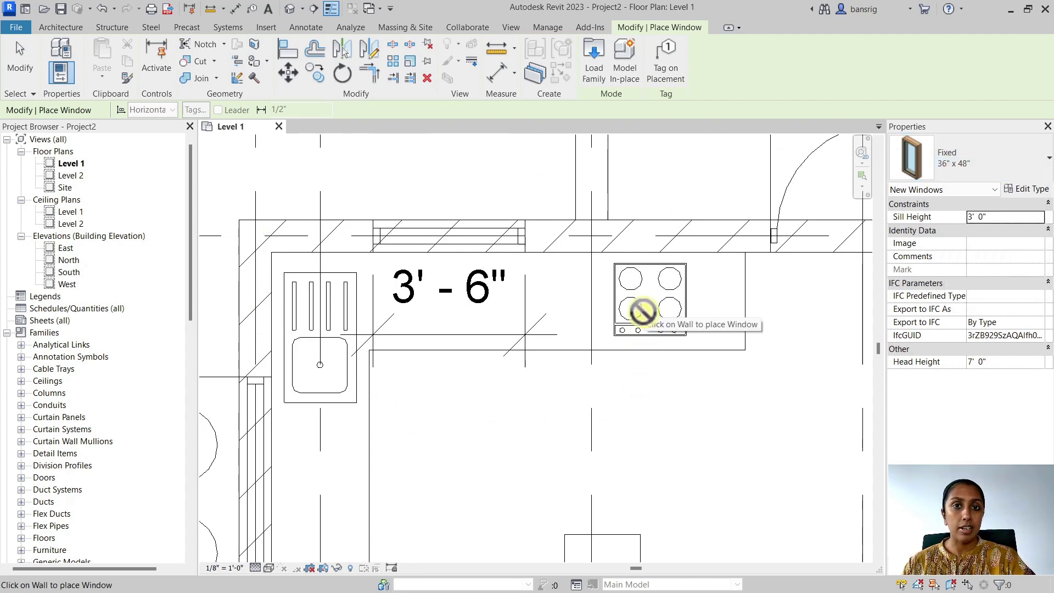
{"action": "left_click", "coordinate": [1026, 188]}
{"action": "left_click", "coordinate": [1003, 176]}
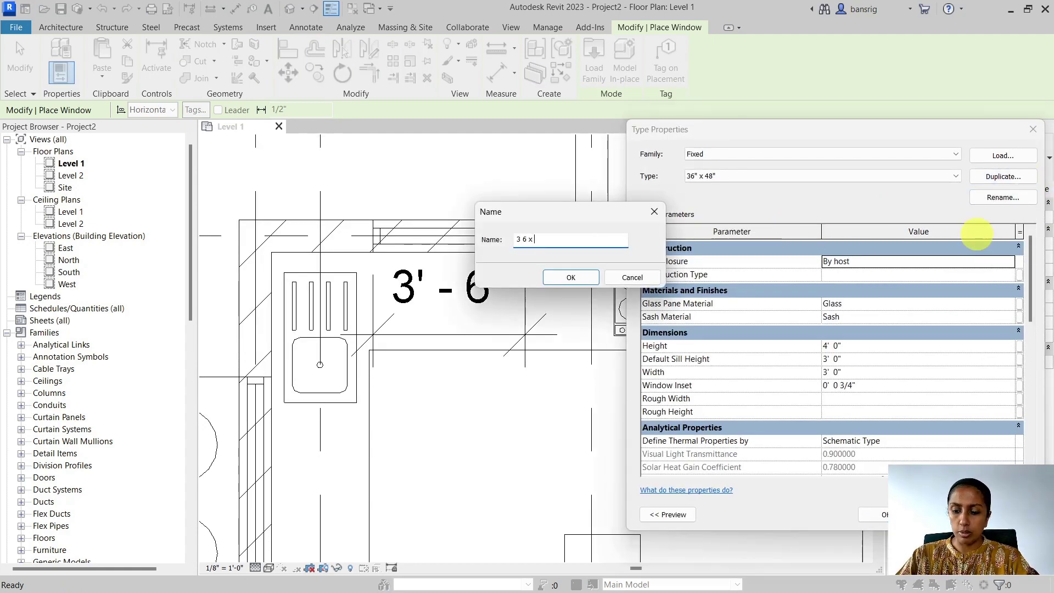
{"action": "left_click", "coordinate": [571, 277]}
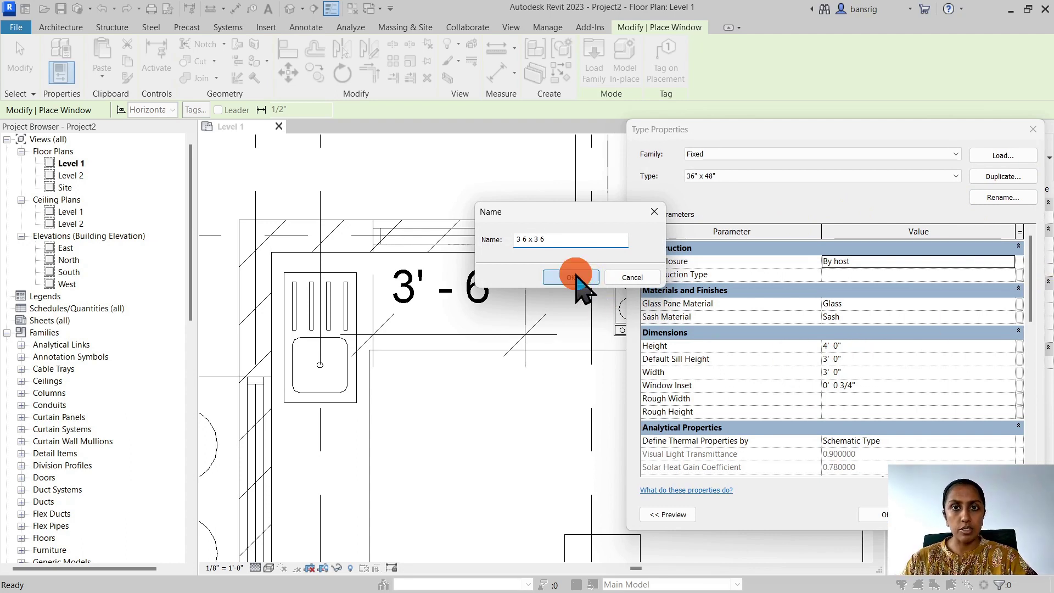
Set both the width and the height of the 3 6 x 3 6 window type to 3' 6"
{"action": "left_click", "coordinate": [874, 372]}
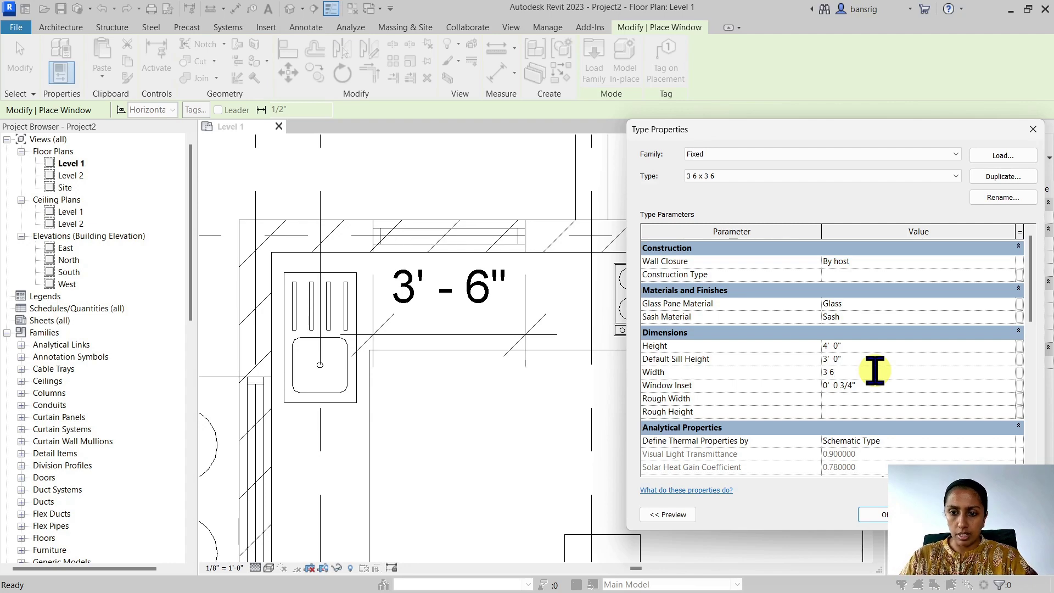
{"action": "type", "text": "3 6"}
{"action": "left_click", "coordinate": [865, 346]}
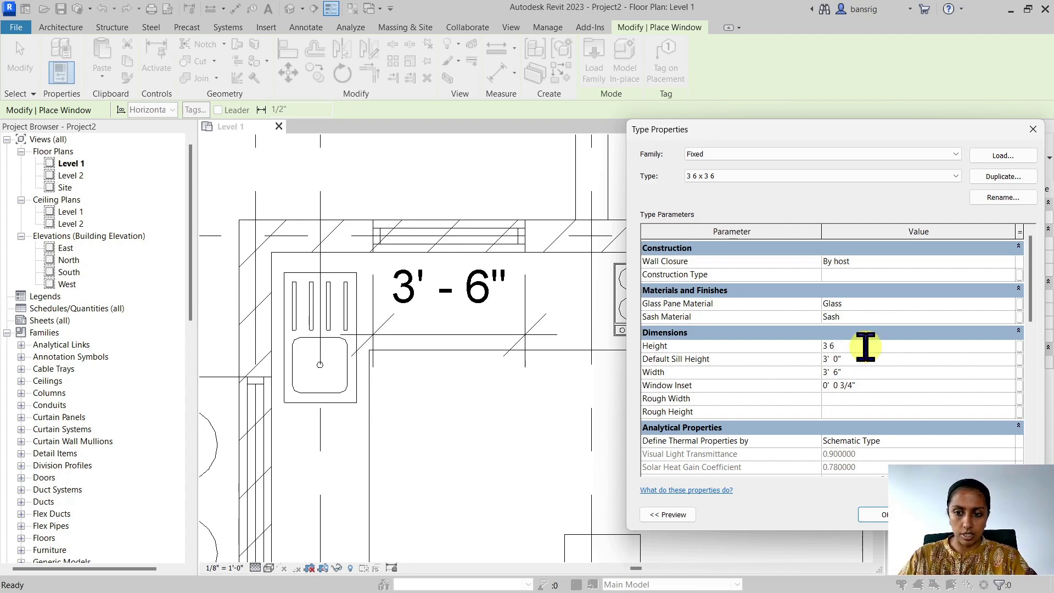
{"action": "left_click", "coordinate": [880, 516]}
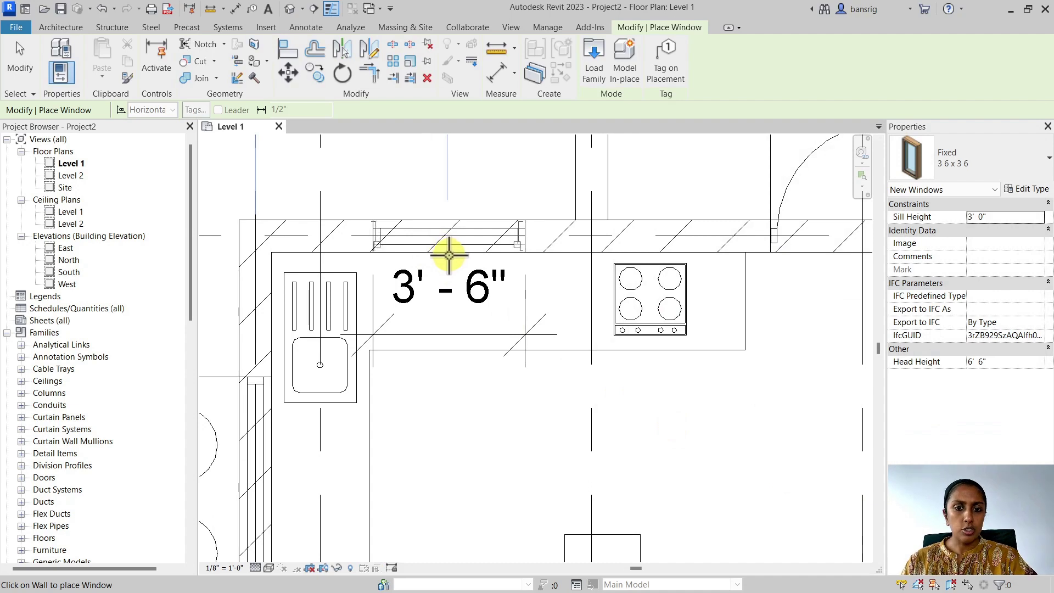
Place the 3 6 x 3 6 window in the kitchen's grid 2 wall and align its sink-side edge with the linked window opening
{"action": "scroll", "coordinate": [450, 256], "scroll_direction": "up", "scroll_amount": 1}
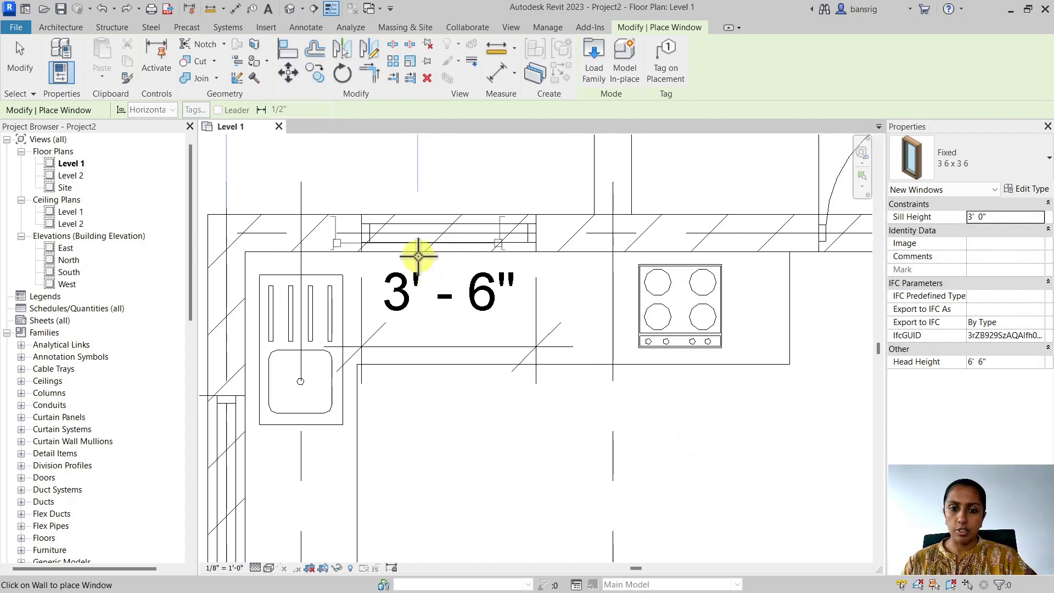
{"action": "left_click", "coordinate": [417, 254]}
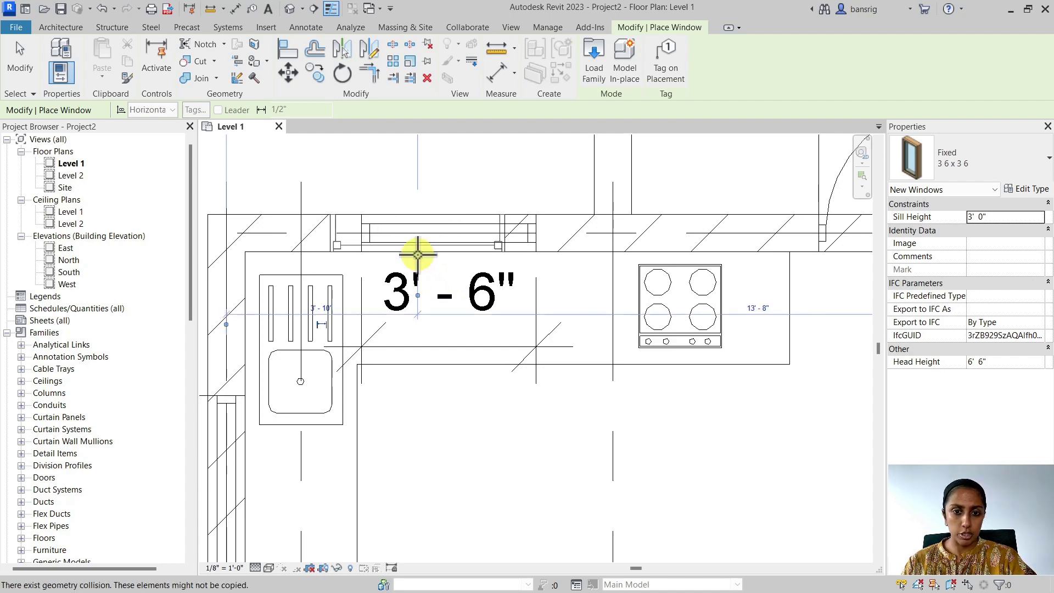
{"action": "key", "text": "a"}
{"action": "key", "text": "l"}
{"action": "left_click", "coordinate": [358, 223]}
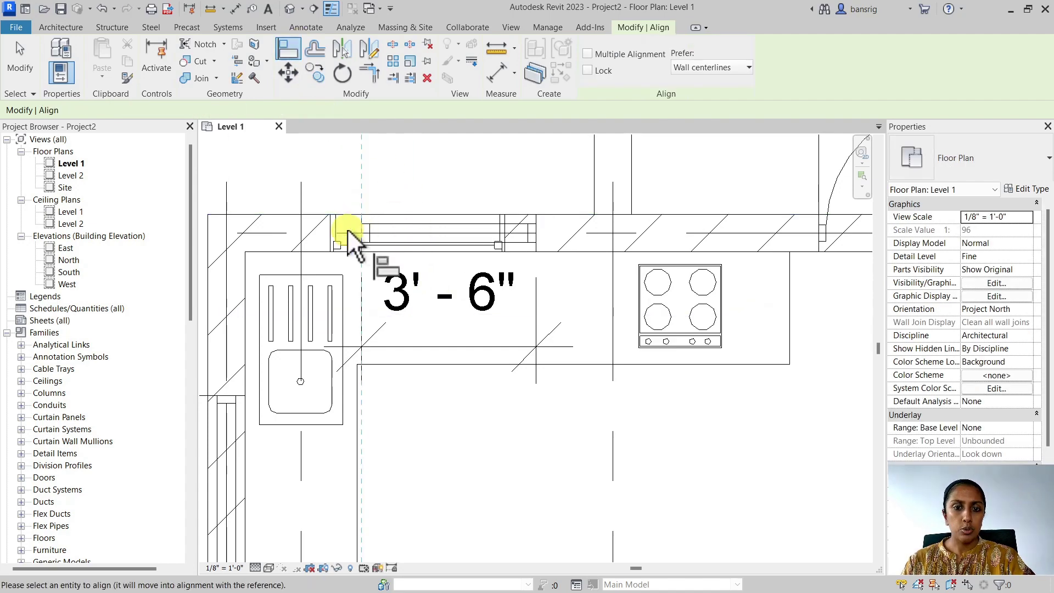
{"action": "left_click", "coordinate": [331, 229]}
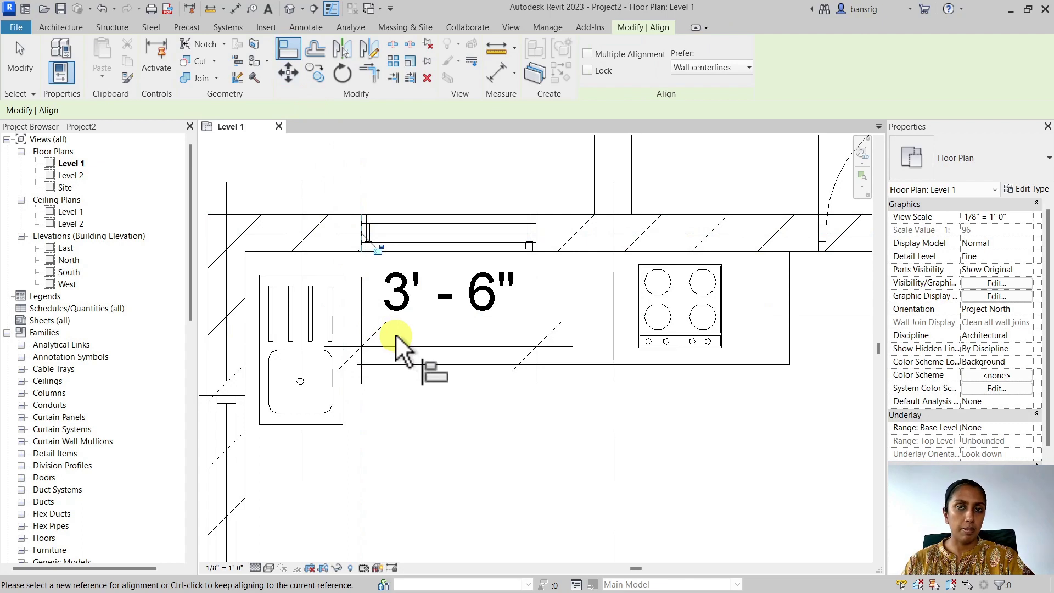
Finish aligning the window and switch the Level 1 plan to the Shaded visual style
{"action": "key", "text": "Escape"}
{"action": "key", "text": "Escape"}
{"action": "left_click", "coordinate": [269, 568]}
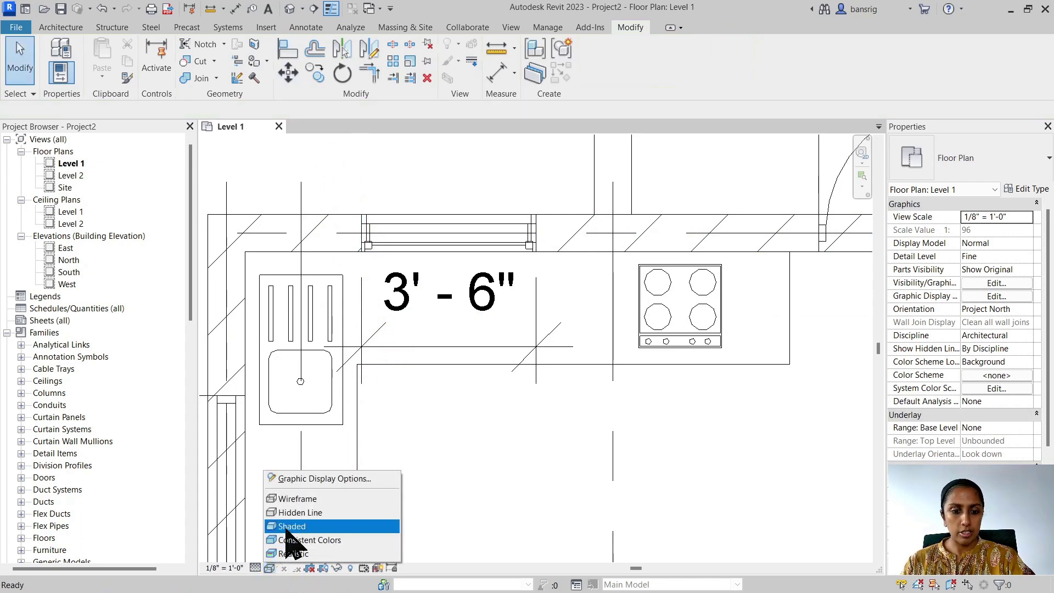
{"action": "left_click", "coordinate": [284, 531]}
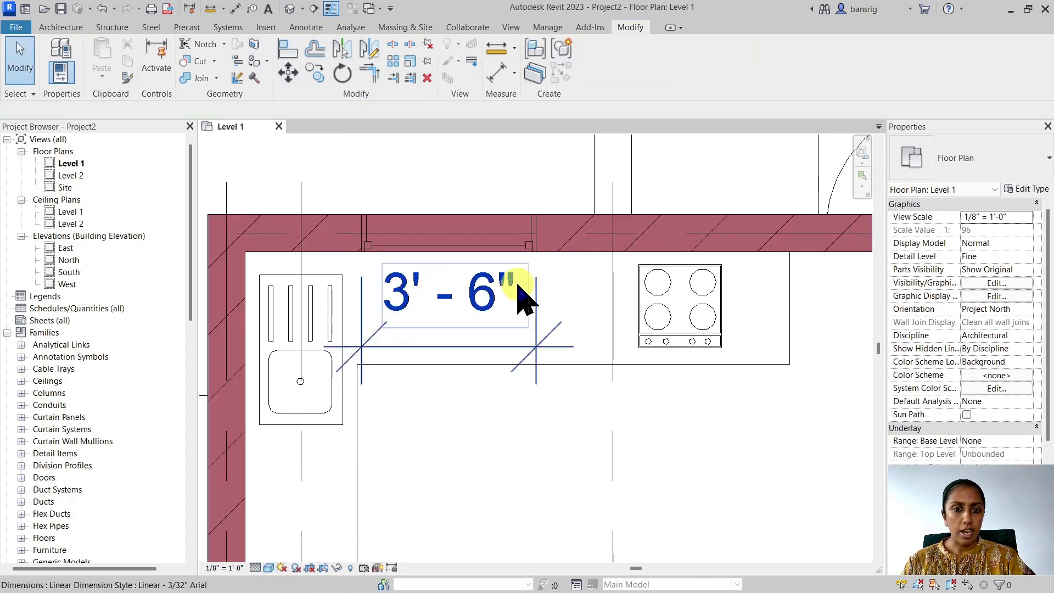
In the 3D view, set the head height of the kitchen's 3 6 x 3 6 window to 7'
{"action": "left_click", "coordinate": [289, 9]}
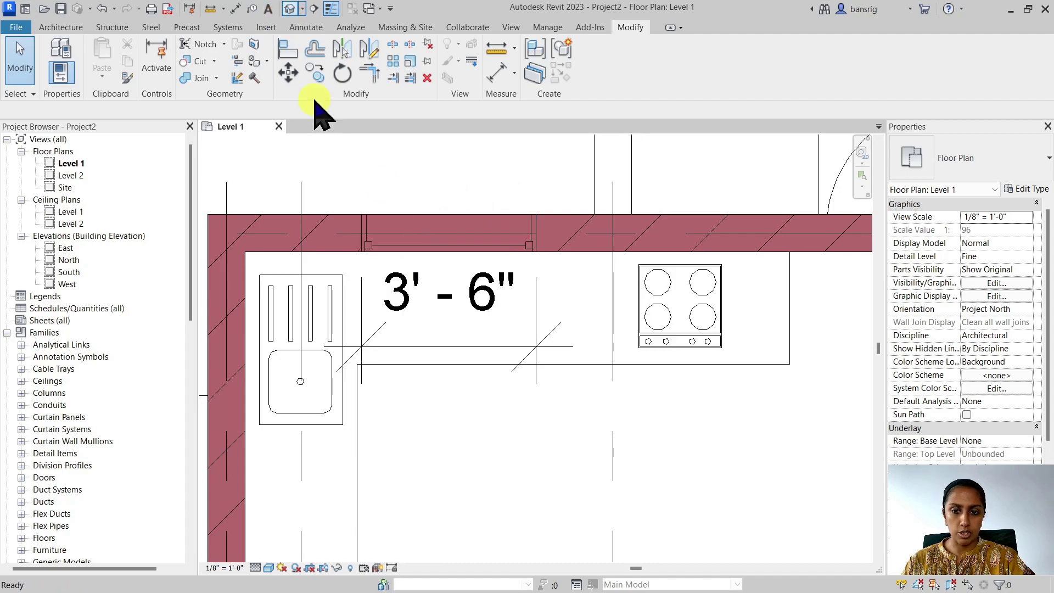
{"action": "scroll", "coordinate": [549, 318], "scroll_direction": "up", "scroll_amount": 3}
{"action": "middle_click_drag", "start_coordinate": [590, 302], "coordinate": [512, 433], "text": "shift"}
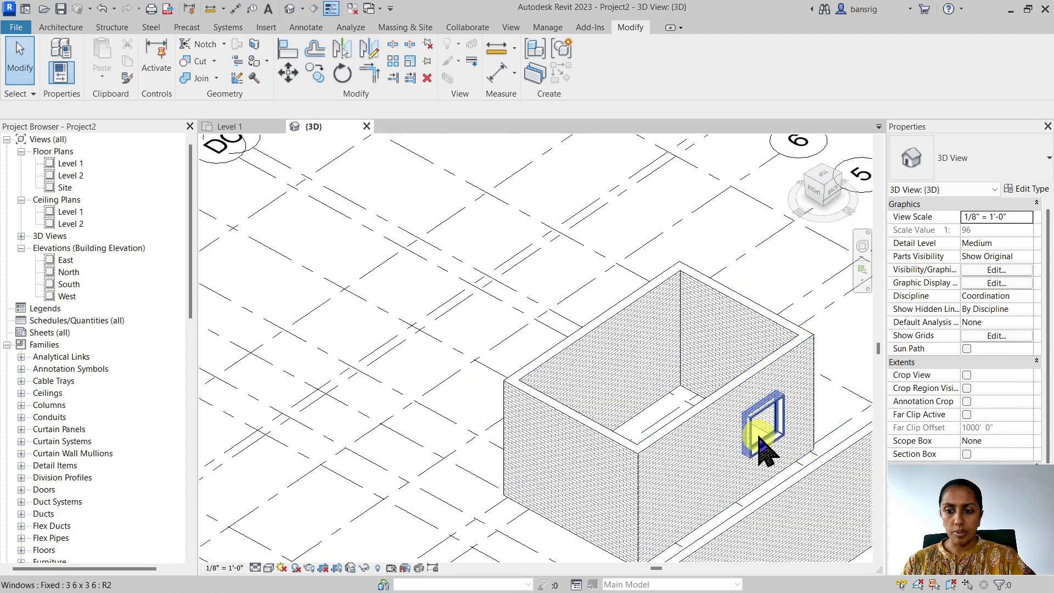
{"action": "left_click", "coordinate": [760, 433]}
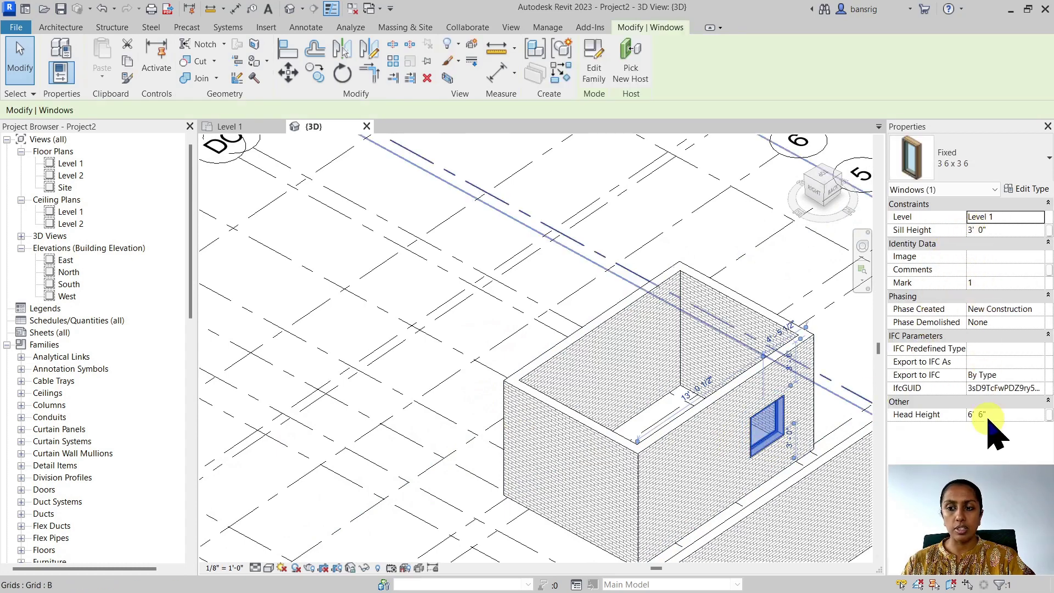
{"action": "left_click", "coordinate": [1013, 415]}
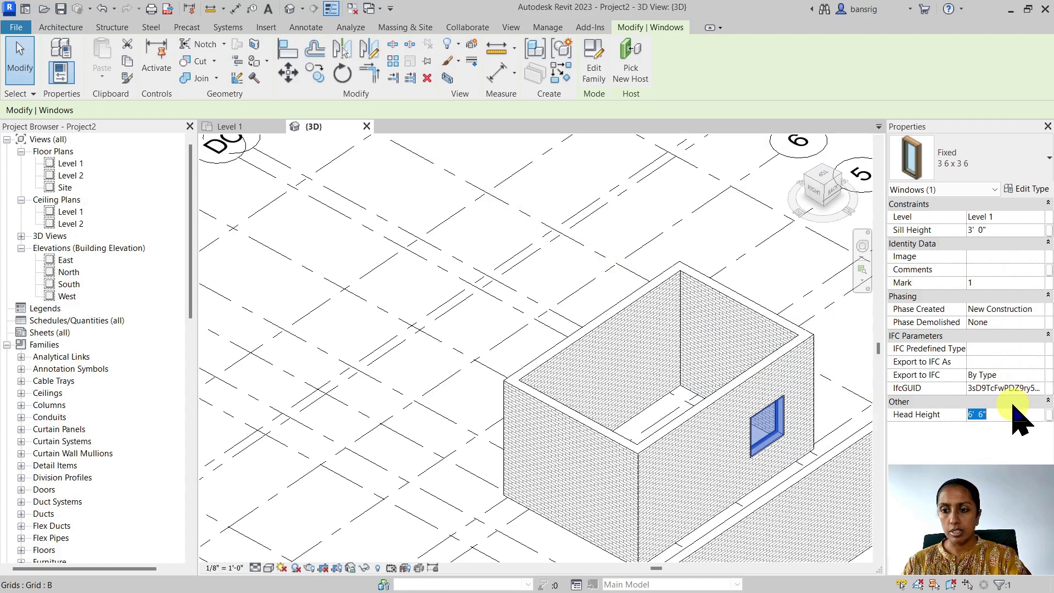
{"action": "type", "text": "7"}
{"action": "key", "text": "Return"}
{"action": "key", "text": "Escape"}
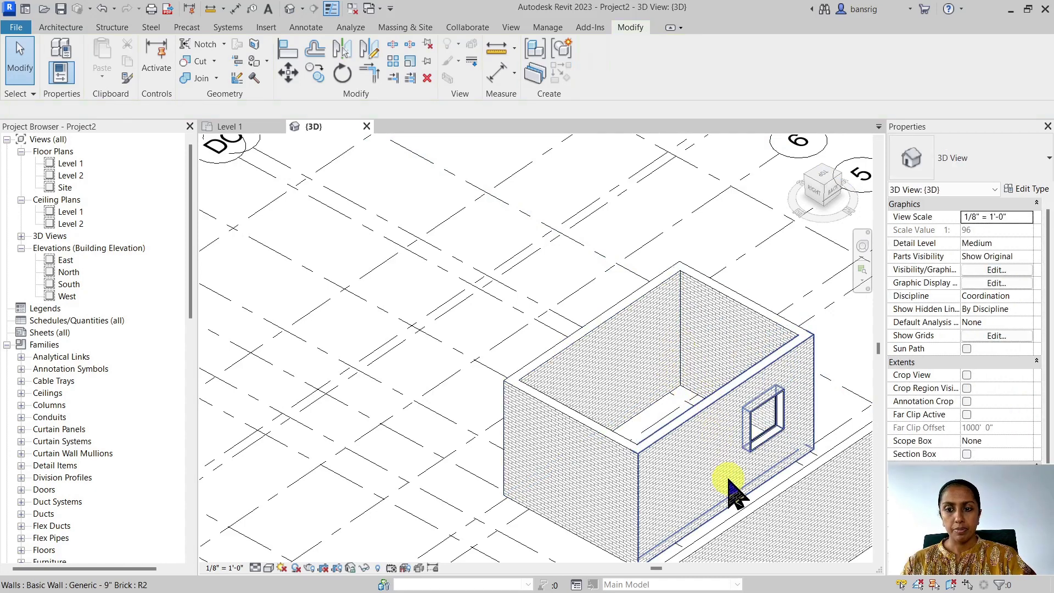
Return to the Level 1 plan and switch it to Wireframe at the linked door in the kitchen's grid 2 wall
{"action": "key", "text": "ctrl+Tab"}
{"action": "scroll", "coordinate": [479, 393], "scroll_direction": "down", "scroll_amount": 3}
{"action": "middle_click_drag", "start_coordinate": [483, 377], "coordinate": [388, 413]}
{"action": "scroll", "coordinate": [605, 266], "scroll_direction": "up", "scroll_amount": 2}
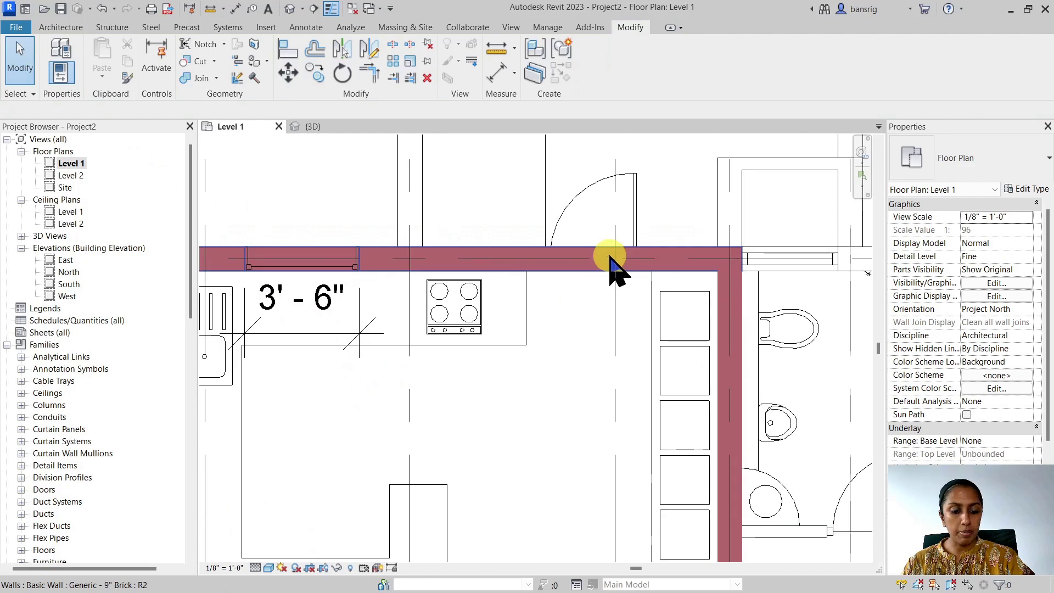
{"action": "left_click", "coordinate": [268, 568]}
{"action": "left_click", "coordinate": [291, 498]}
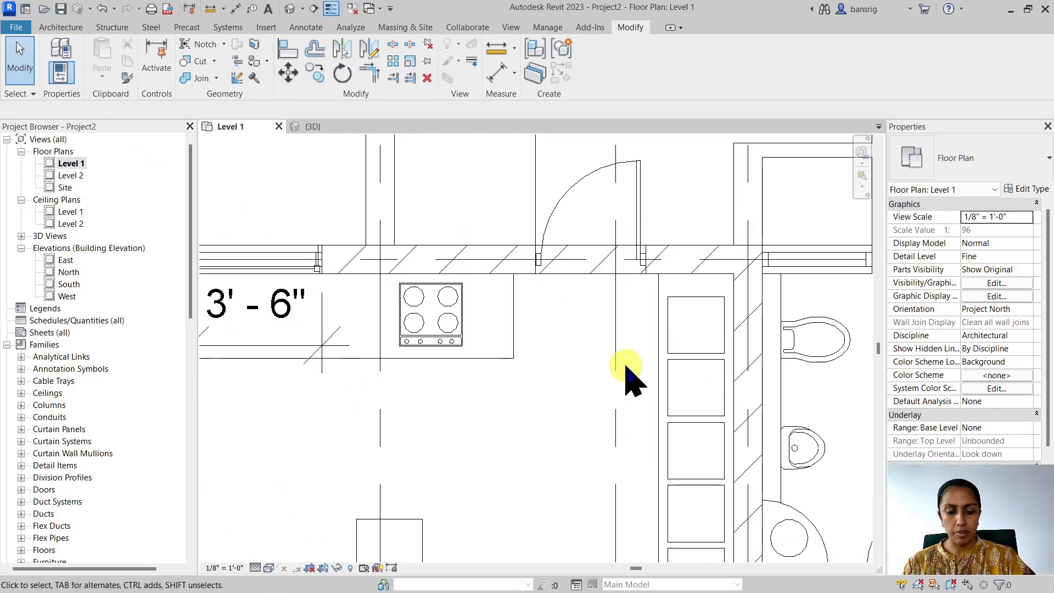
Measure the width of the linked door opening in the kitchen's grid 2 wall with an aligned dimension
{"action": "key", "text": "i"}
{"action": "left_click", "coordinate": [539, 235]}
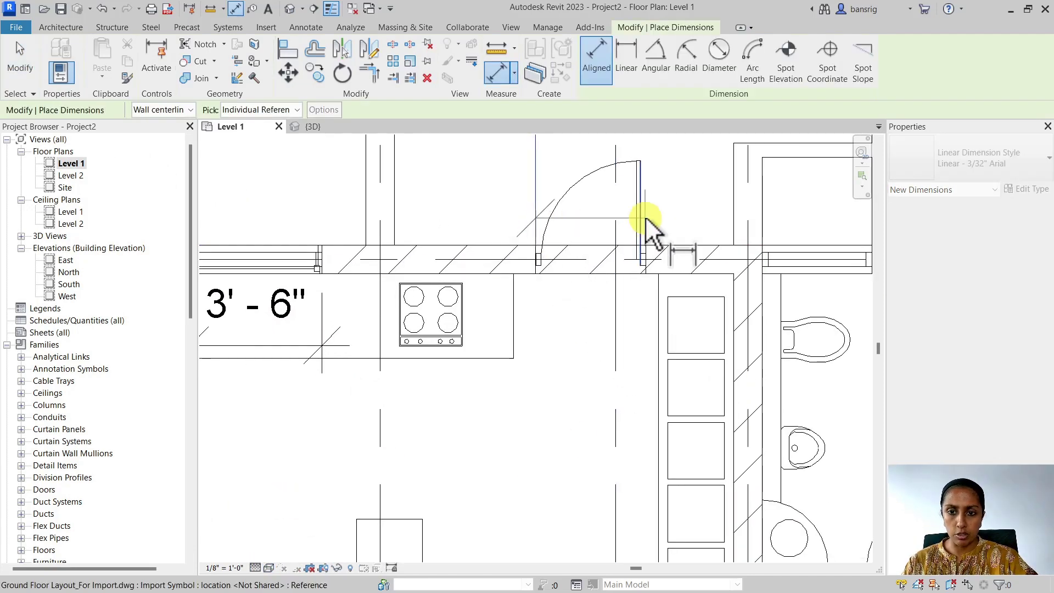
{"action": "left_click", "coordinate": [649, 270]}
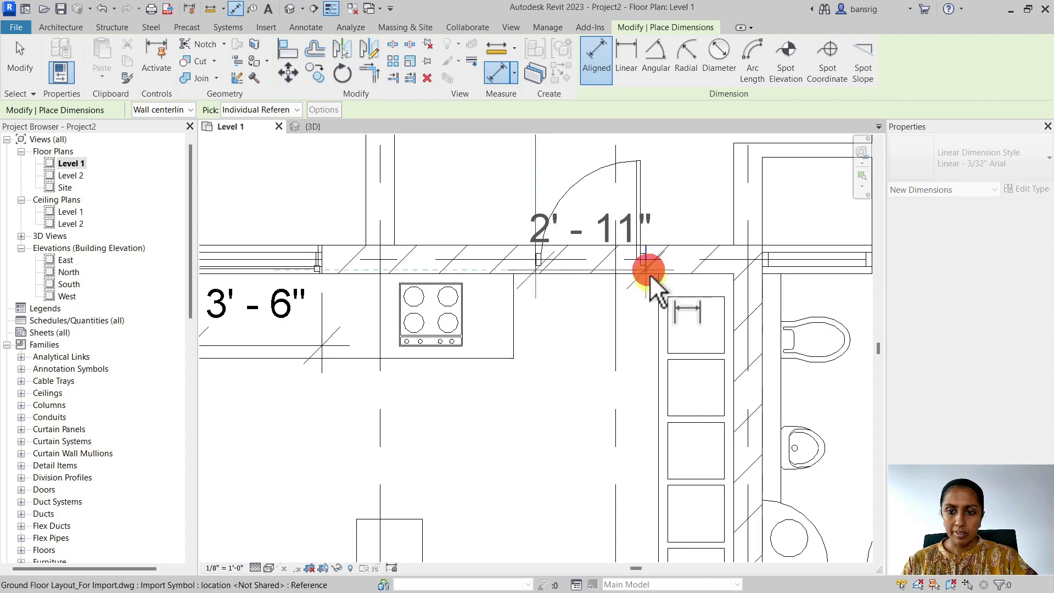
{"action": "key", "text": "Escape"}
{"action": "scroll", "coordinate": [644, 254], "scroll_direction": "up", "scroll_amount": 3}
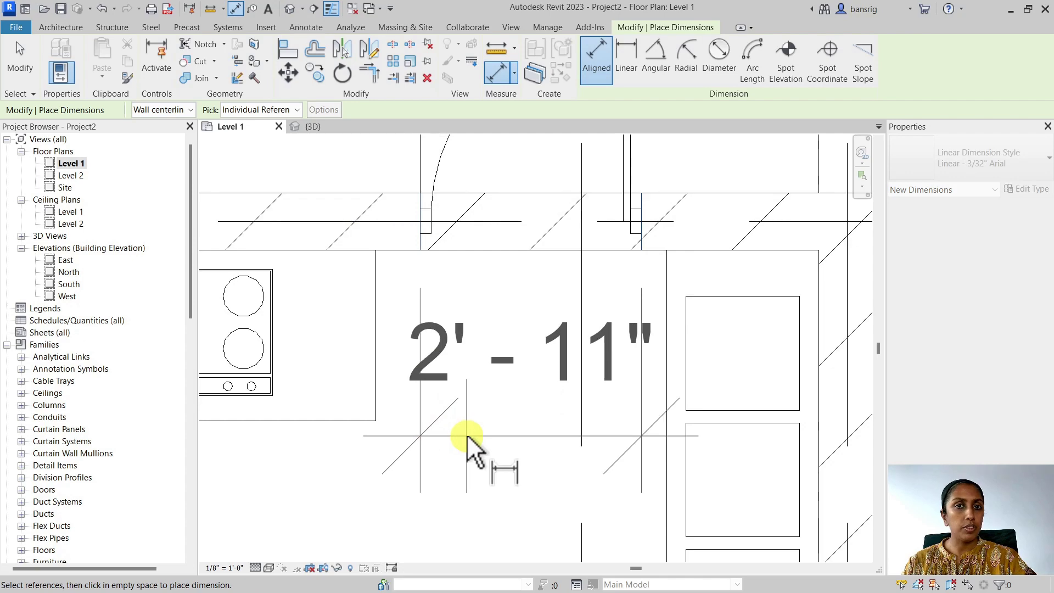
{"action": "left_click", "coordinate": [466, 433]}
{"action": "key", "text": "Escape"}
{"action": "scroll", "coordinate": [475, 417], "scroll_direction": "down", "scroll_amount": 2}
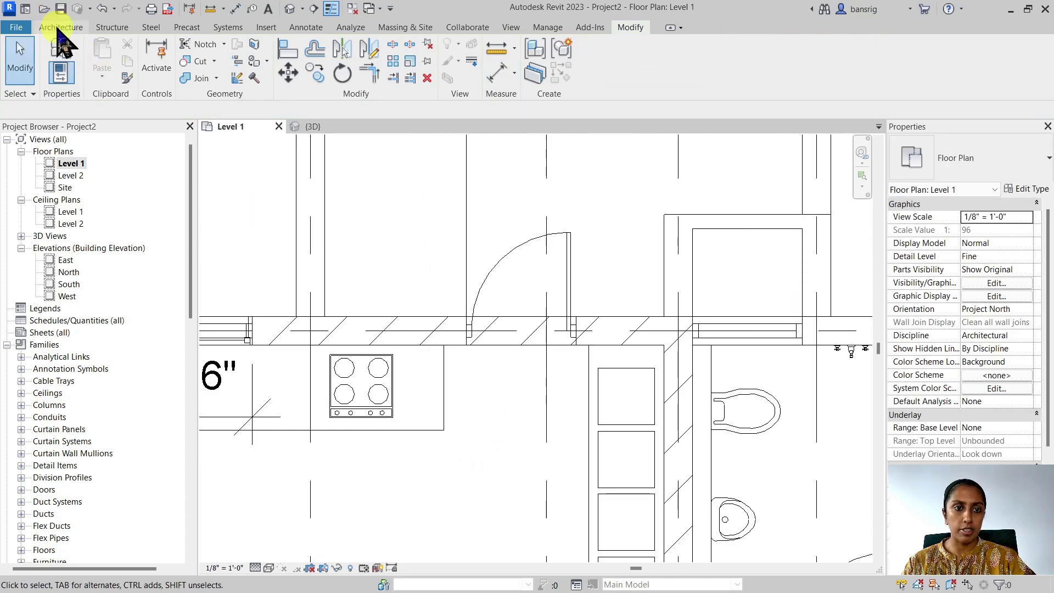
Start a door, duplicate the Single-Flush 36" x 84" type as 2 11 x 7 and set its width to 2' 11"
{"action": "left_click", "coordinate": [59, 28]}
{"action": "left_click", "coordinate": [84, 45]}
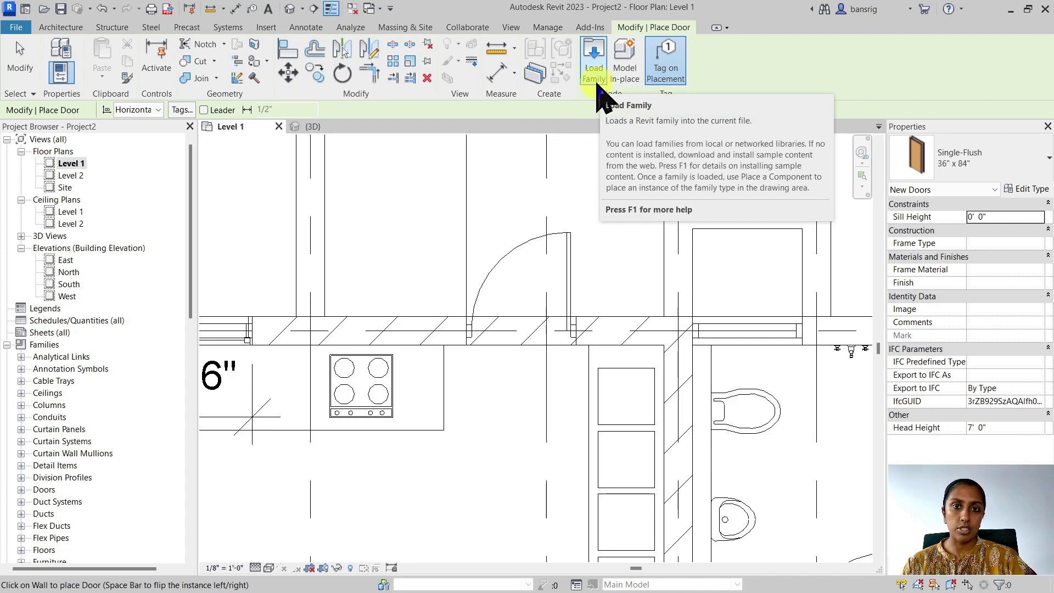
{"action": "left_click", "coordinate": [1027, 190]}
{"action": "left_click", "coordinate": [999, 177]}
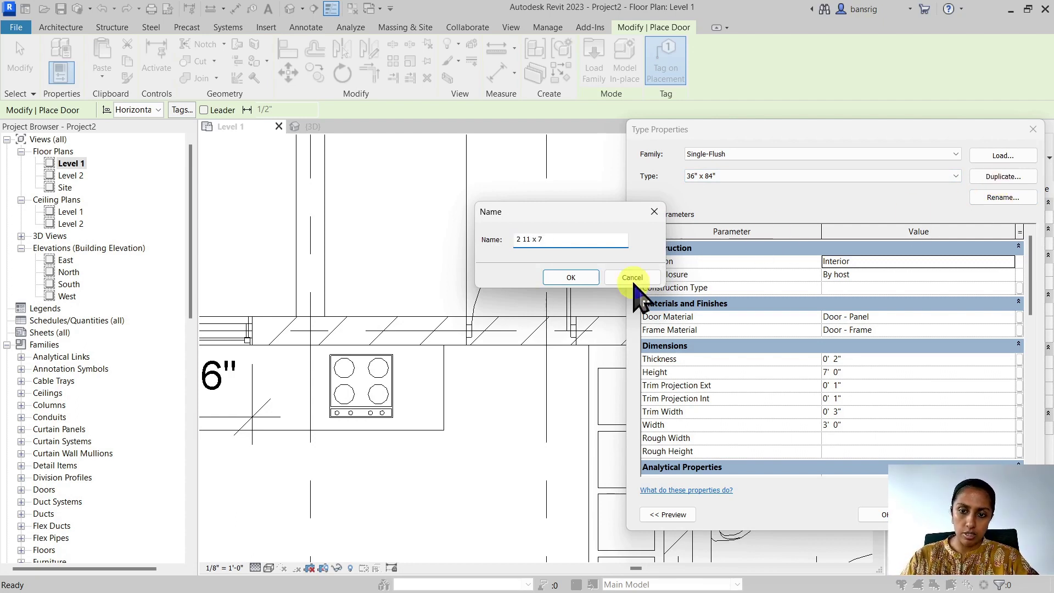
{"action": "left_click", "coordinate": [571, 277]}
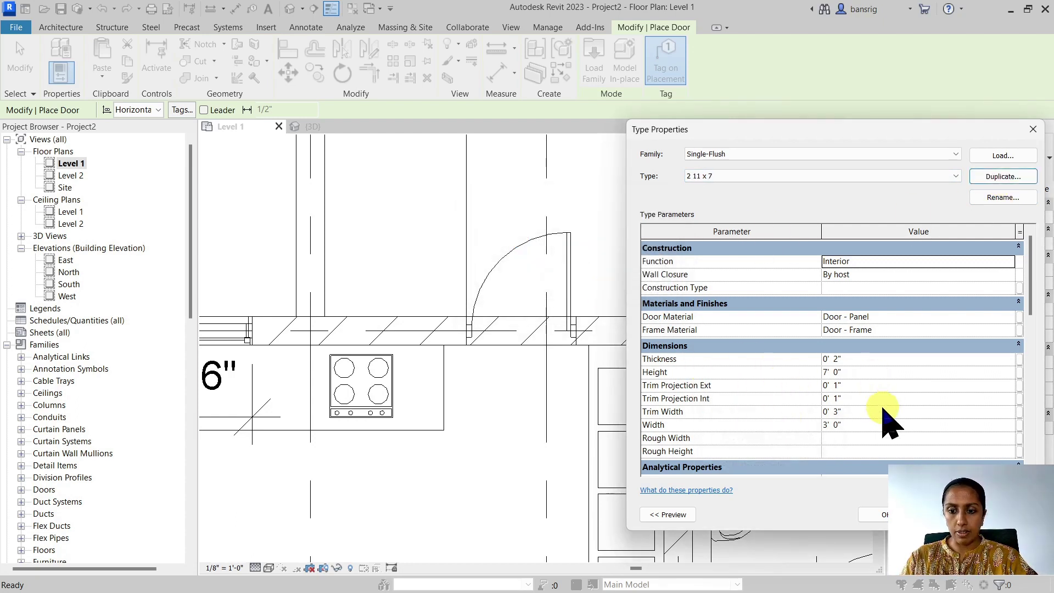
{"action": "left_click", "coordinate": [880, 427]}
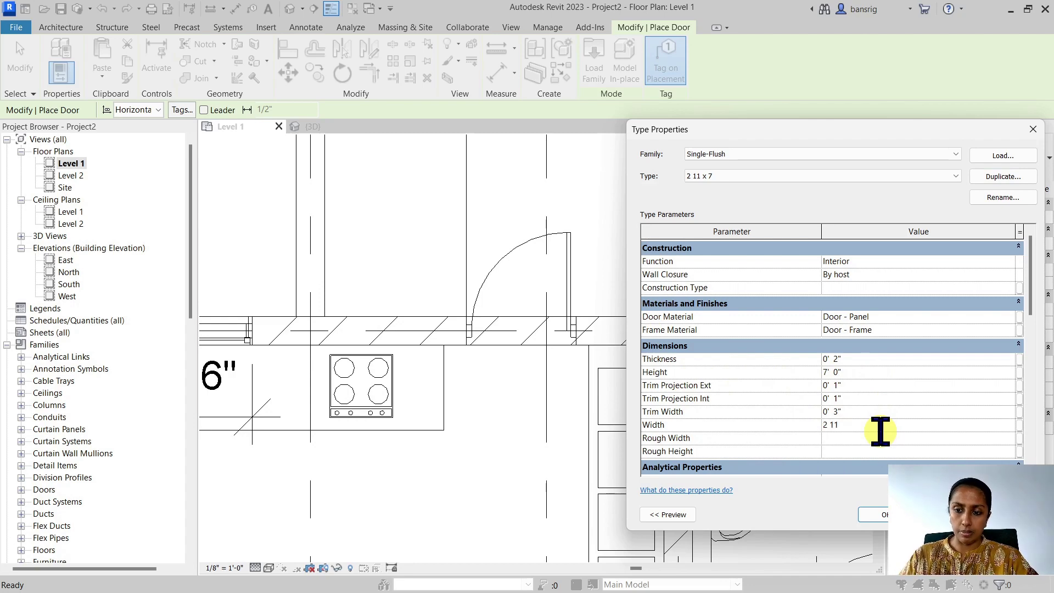
{"action": "left_click", "coordinate": [876, 515]}
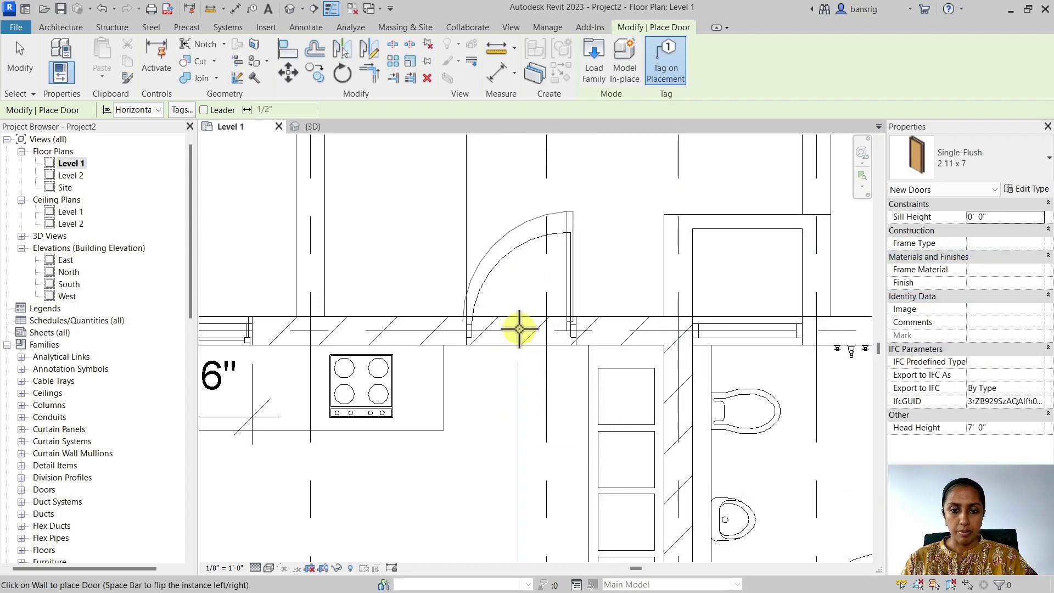
Place the tagged 2 11 x 7 door over the linked door opening in the kitchen's grid 2 wall
{"action": "left_click", "coordinate": [518, 328]}
{"action": "key", "text": "Escape"}
{"action": "key", "text": "Escape"}
{"action": "scroll", "coordinate": [560, 357], "scroll_direction": "up", "scroll_amount": 5}
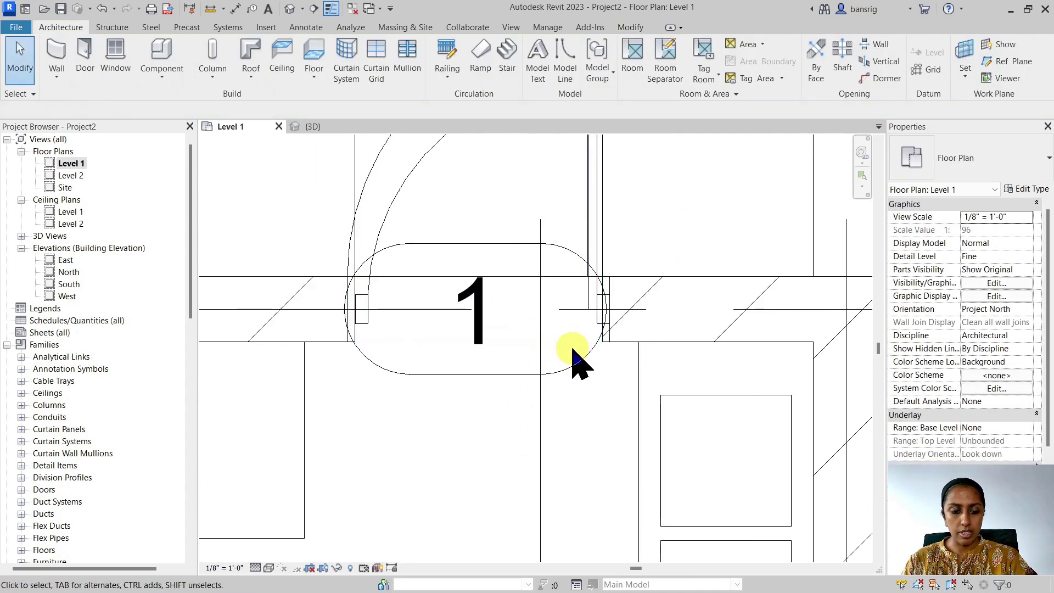
Align the door's hinge-side edge with the linked door opening and set the plan back to Shaded
{"action": "key", "text": "a"}
{"action": "key", "text": "l"}
{"action": "left_click", "coordinate": [608, 291]}
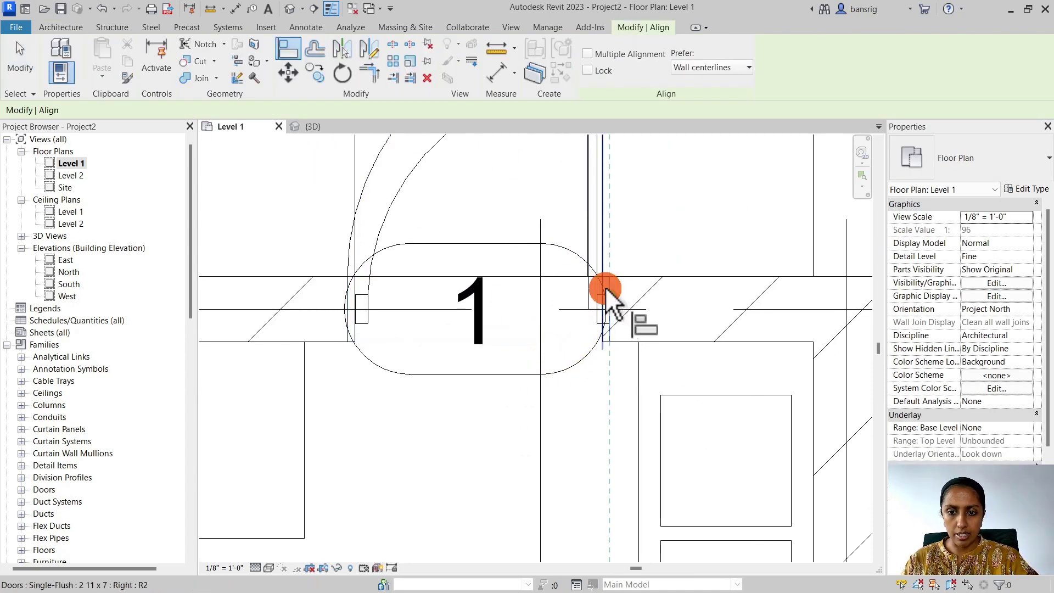
{"action": "left_click", "coordinate": [606, 291]}
{"action": "key", "text": "Escape"}
{"action": "scroll", "coordinate": [581, 408], "scroll_direction": "up", "scroll_amount": 2}
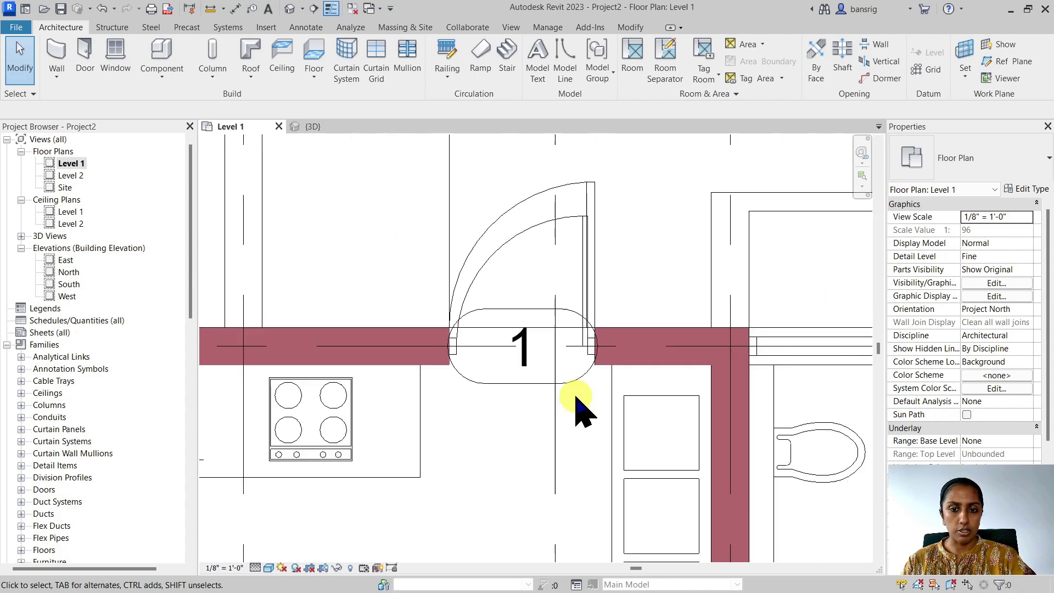
Examine the door and window in the kitchen wall in the 3D view
{"action": "scroll", "coordinate": [582, 408], "scroll_direction": "down", "scroll_amount": 4}
{"action": "left_click", "coordinate": [289, 8]}
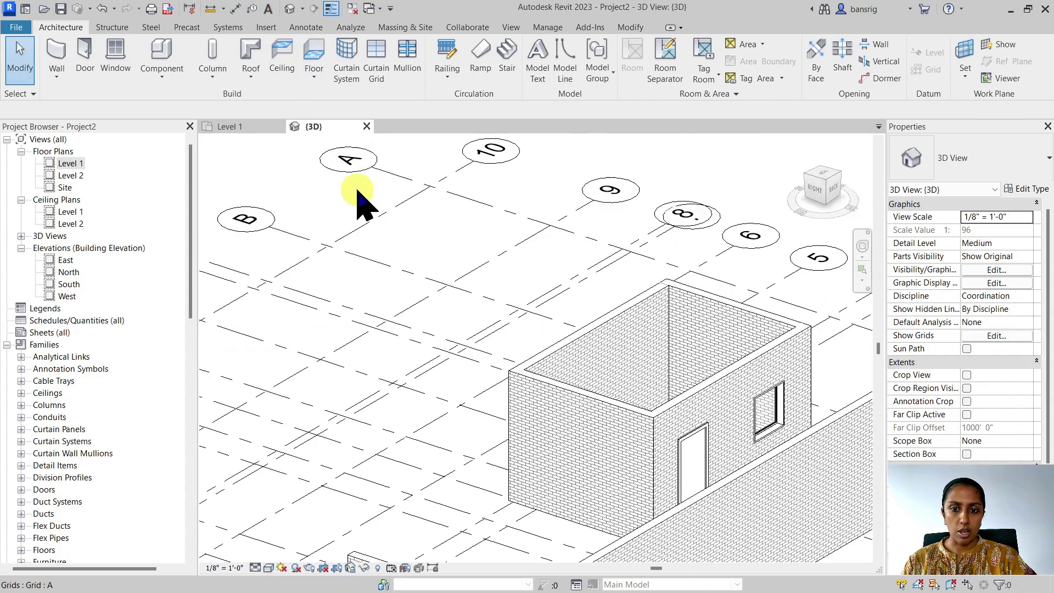
{"action": "middle_click_drag", "start_coordinate": [447, 412], "coordinate": [458, 444], "text": "shift"}
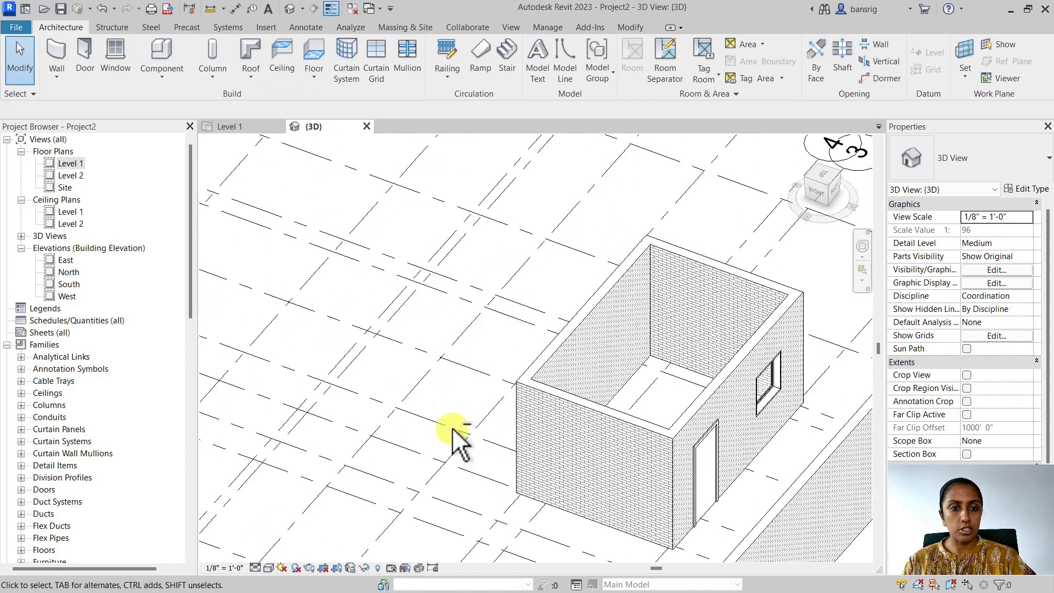
Return to the Level 1 plan and unload the Ground Floor Layout_For Import CAD link
{"action": "double_click", "coordinate": [70, 164]}
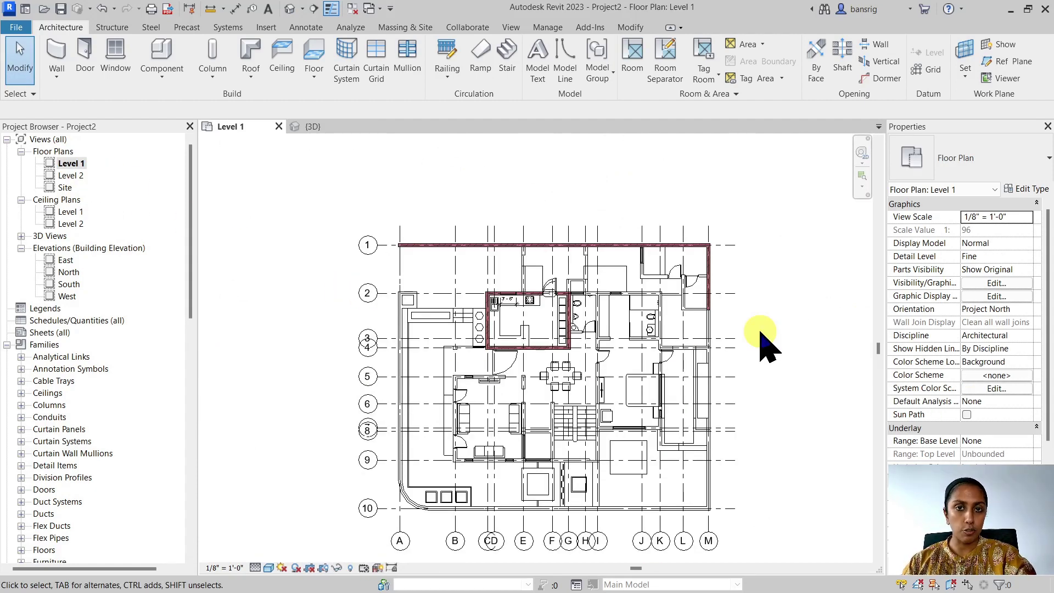
{"action": "left_click", "coordinate": [267, 27]}
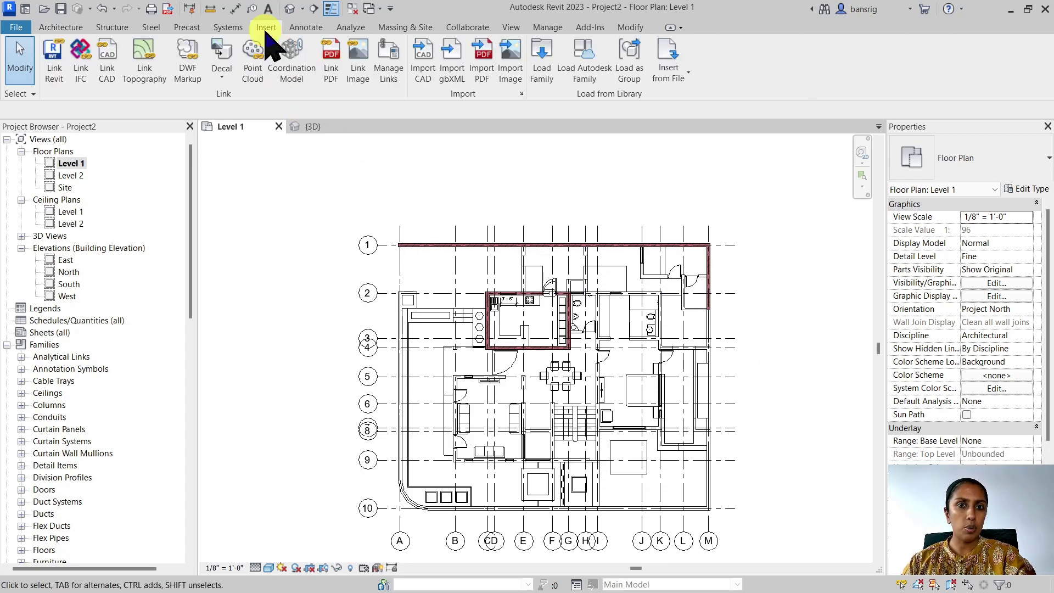
{"action": "left_click", "coordinate": [387, 62]}
{"action": "left_click", "coordinate": [368, 114]}
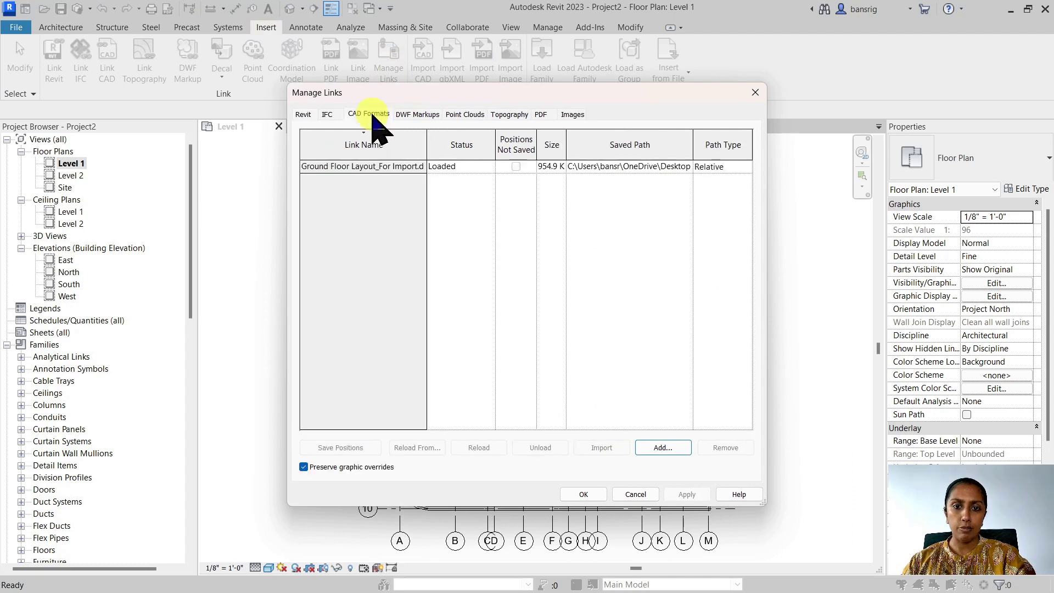
{"action": "left_click", "coordinate": [379, 165]}
{"action": "left_click", "coordinate": [541, 449]}
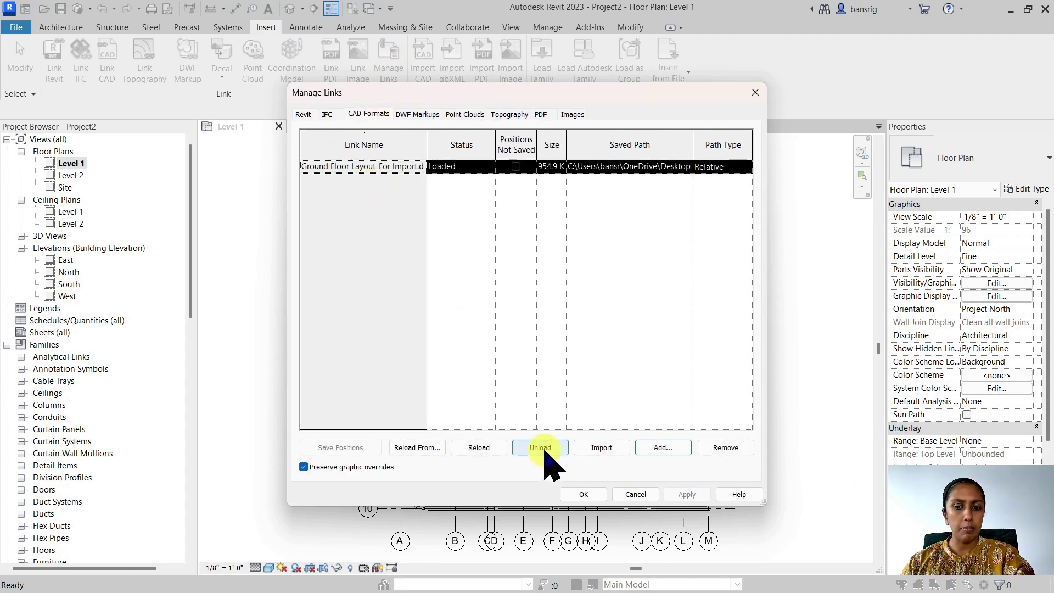
{"action": "left_click", "coordinate": [576, 494]}
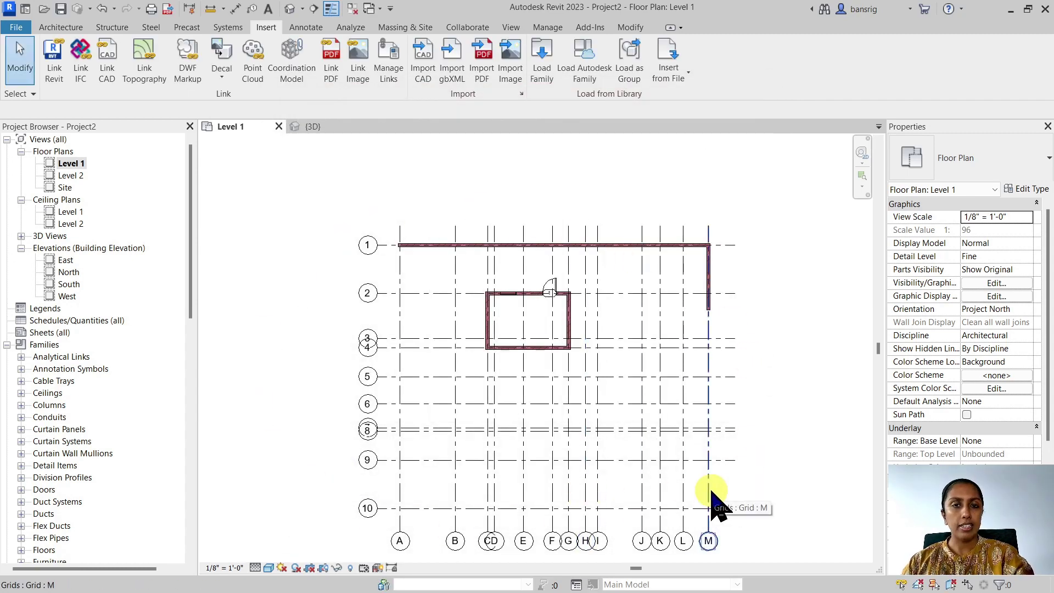
Check the Ground Floor Layout_For Import entry among the project's CAD links
{"action": "scroll", "coordinate": [712, 494], "scroll_direction": "up", "scroll_amount": 2}
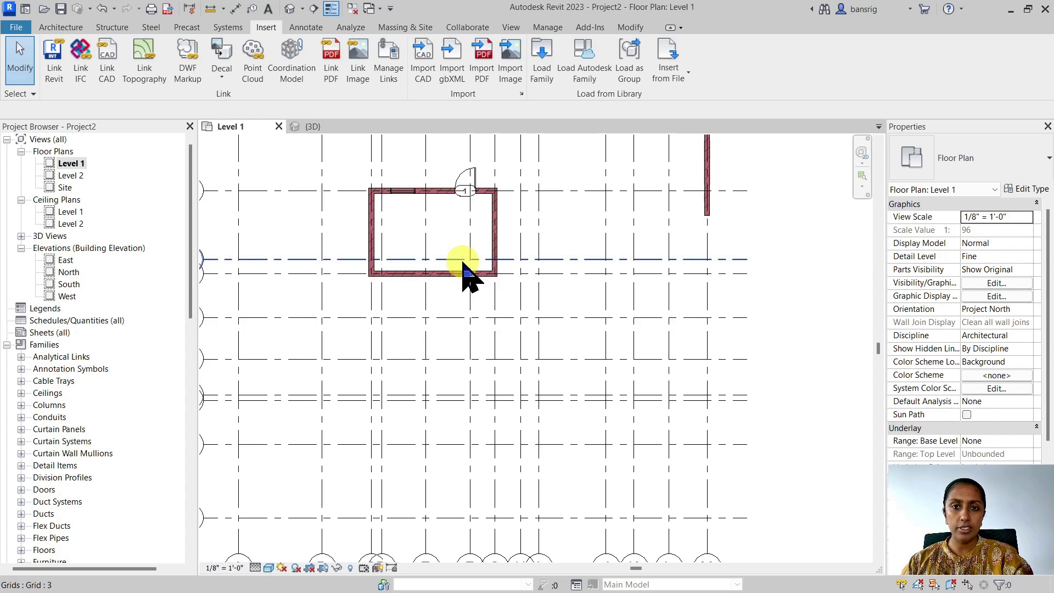
{"action": "left_click", "coordinate": [392, 70]}
{"action": "left_click", "coordinate": [373, 114]}
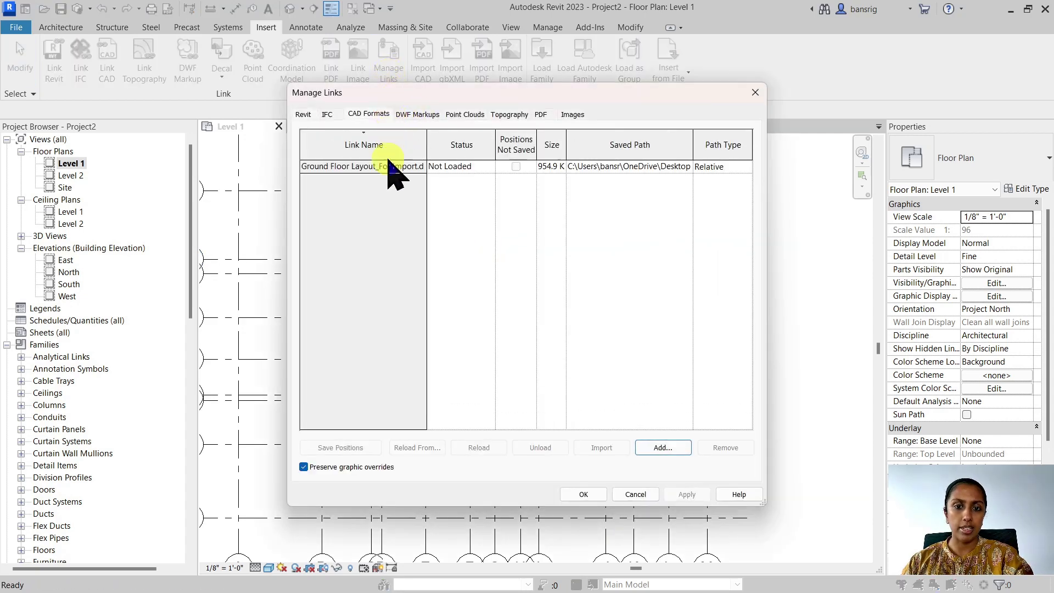
{"action": "left_click", "coordinate": [391, 166]}
{"action": "key", "text": "Escape"}
Hide the imported Ground Floor Layout_For Import.dwg in the Level 1 plan's visibility overrides
{"action": "key", "text": "v"}
{"action": "key", "text": "g"}
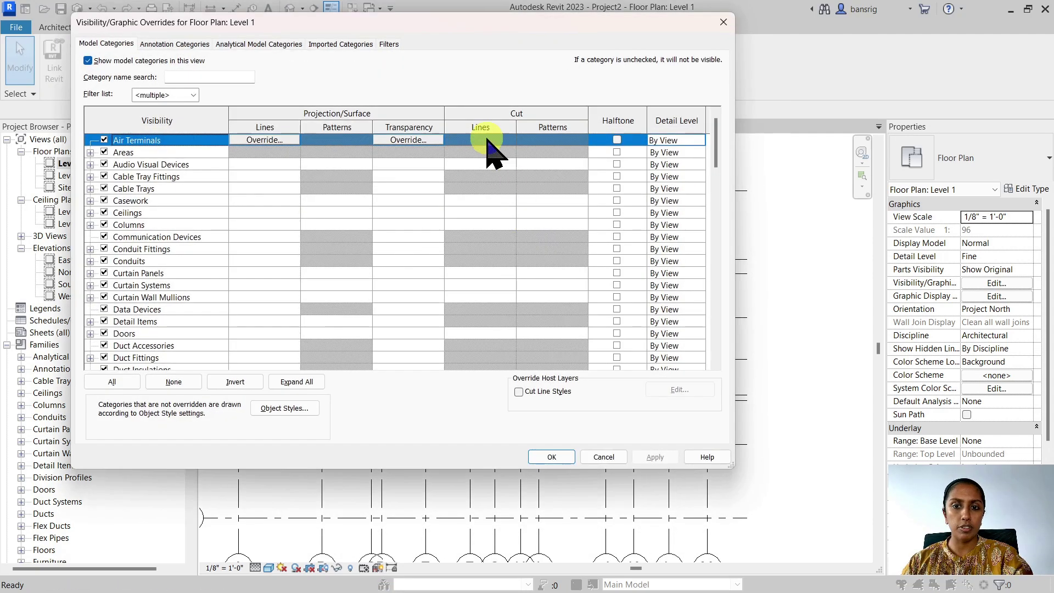
{"action": "left_click", "coordinate": [354, 43]}
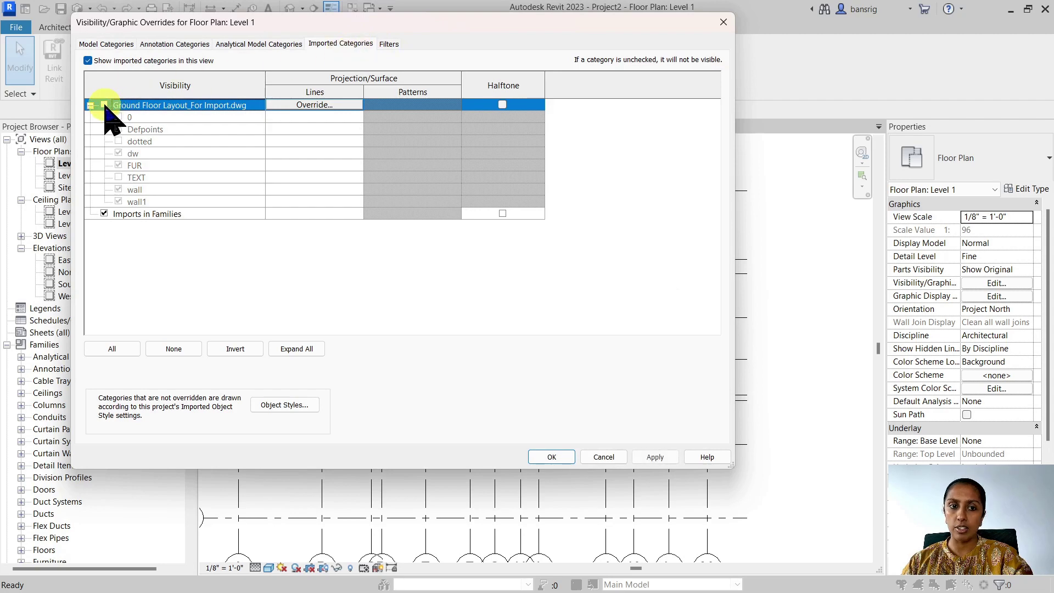
{"action": "left_click", "coordinate": [552, 457]}
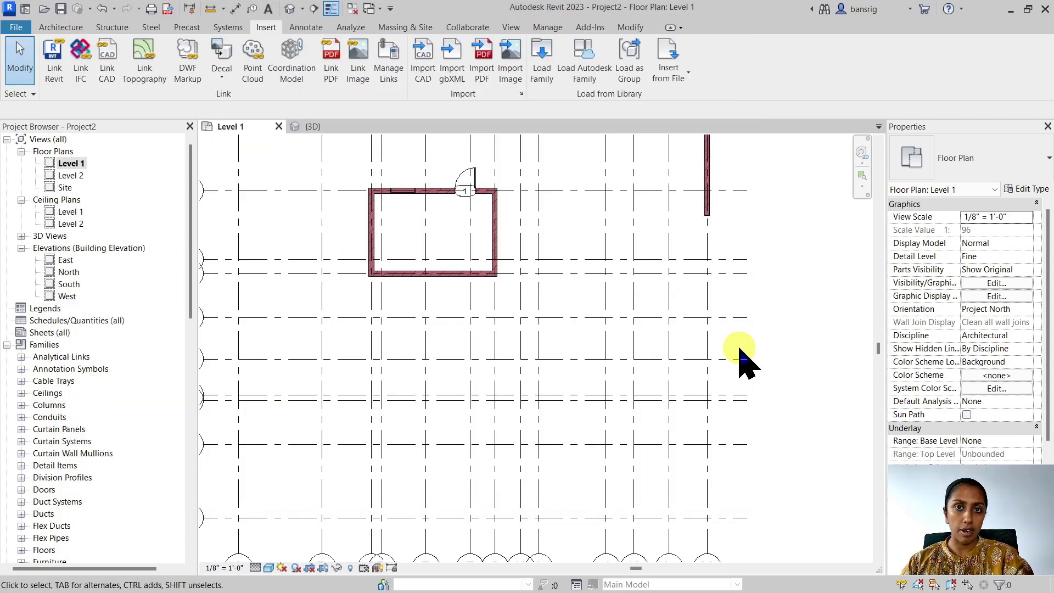
Reload the unloaded Ground Floor Layout_For Import CAD link into the project
{"action": "left_click", "coordinate": [386, 65]}
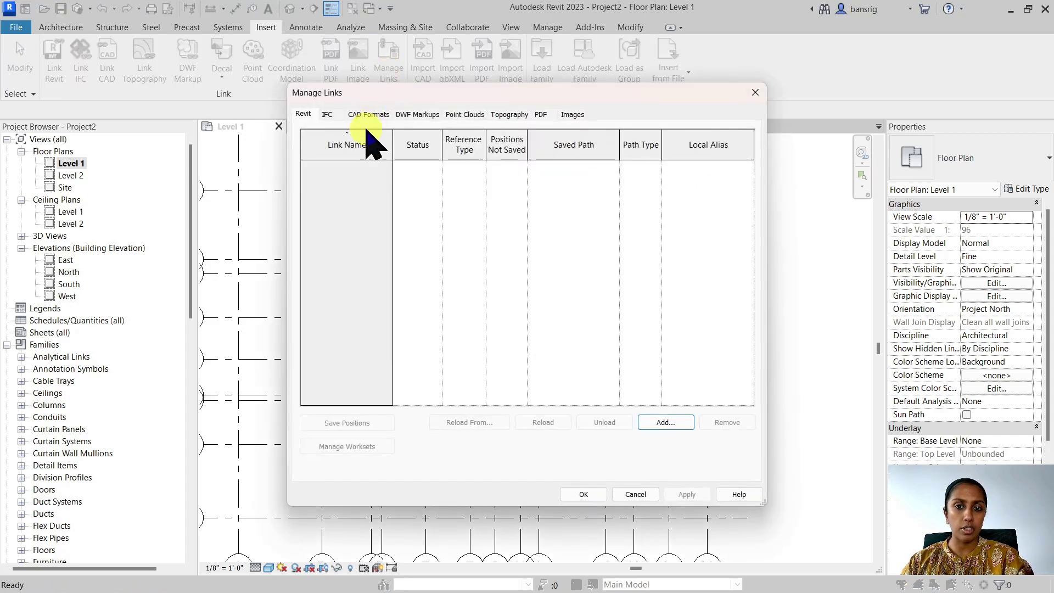
{"action": "left_click", "coordinate": [371, 115]}
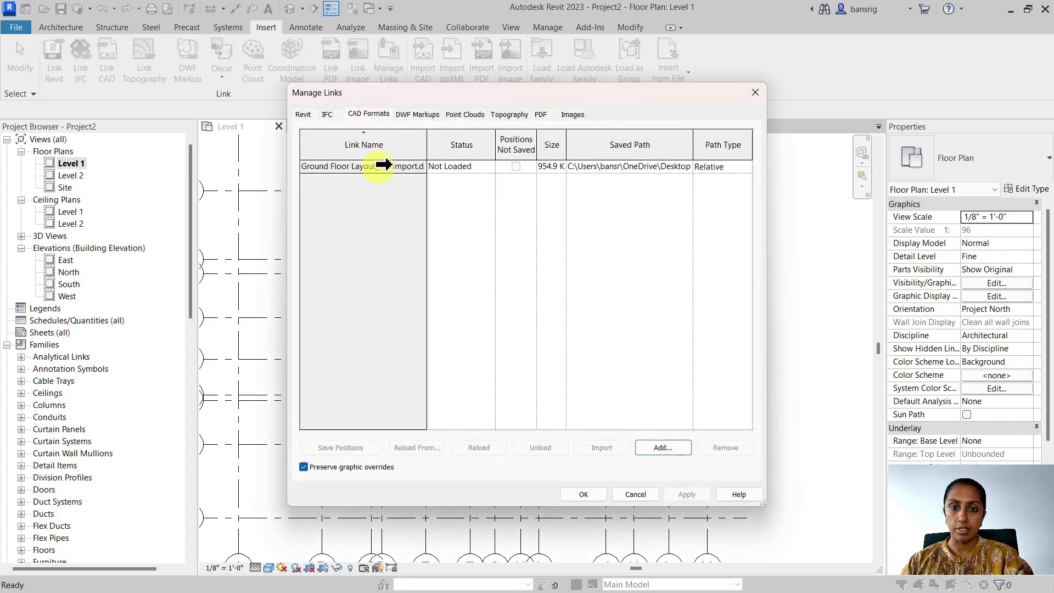
{"action": "left_click", "coordinate": [382, 165]}
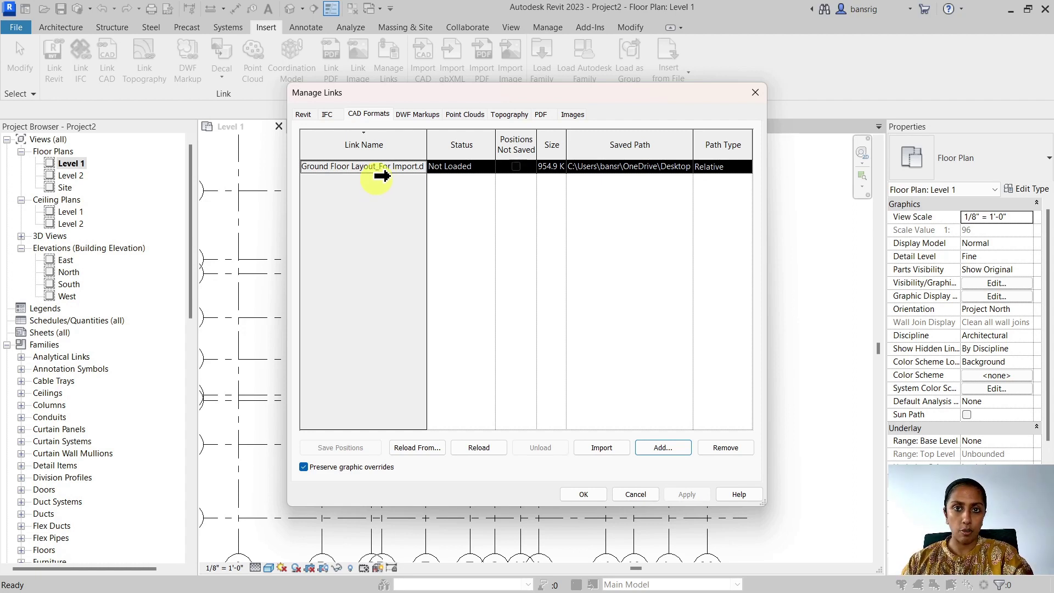
{"action": "left_click", "coordinate": [480, 447]}
{"action": "left_click", "coordinate": [595, 494]}
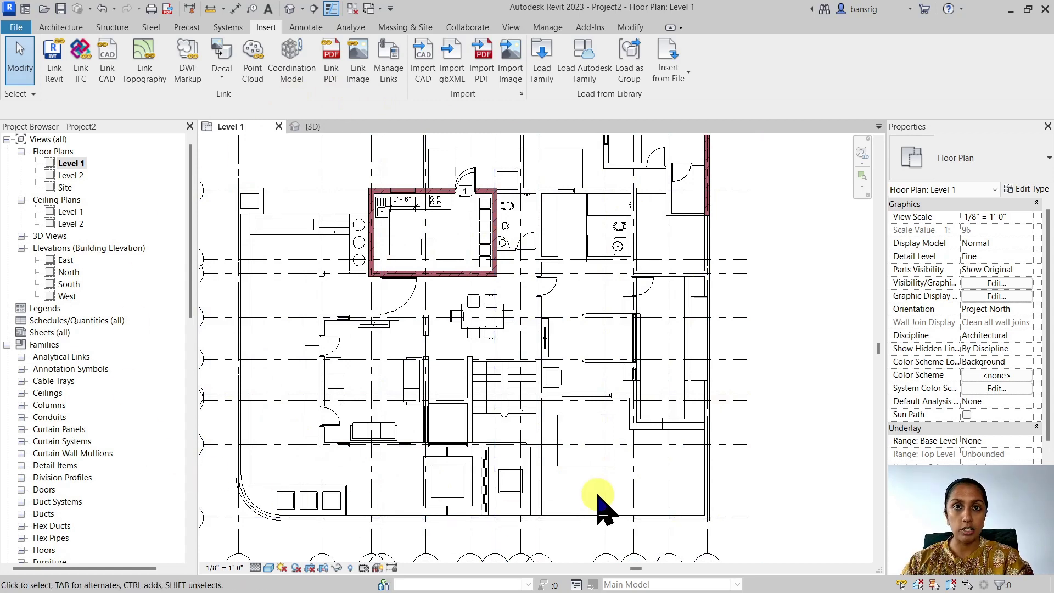
Remove the Ground Floor Layout_For Import CAD link from the project and apply the change
{"action": "scroll", "coordinate": [604, 508], "scroll_direction": "down", "scroll_amount": 2}
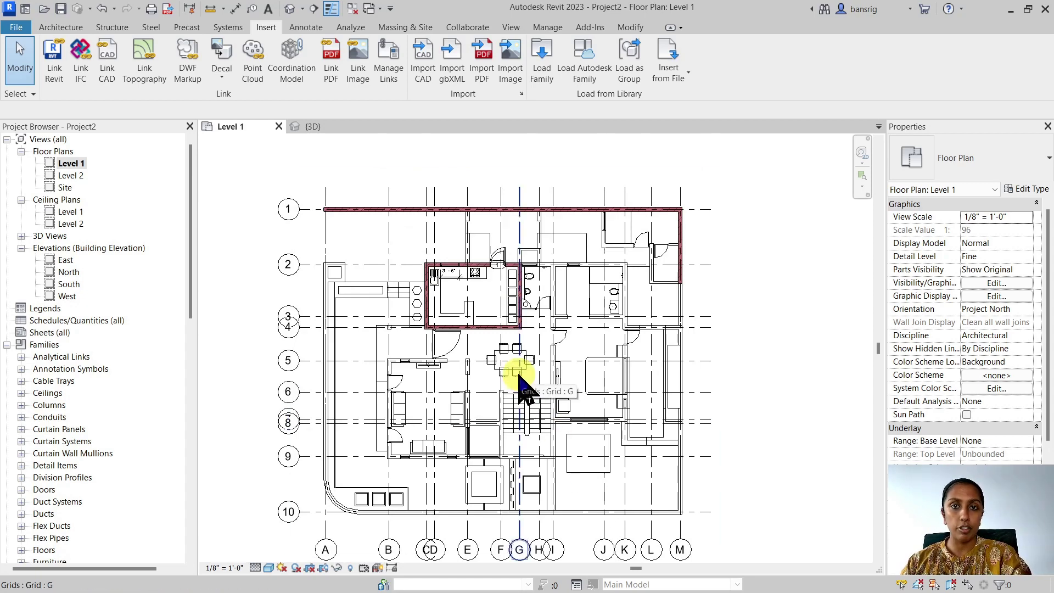
{"action": "left_click", "coordinate": [384, 64]}
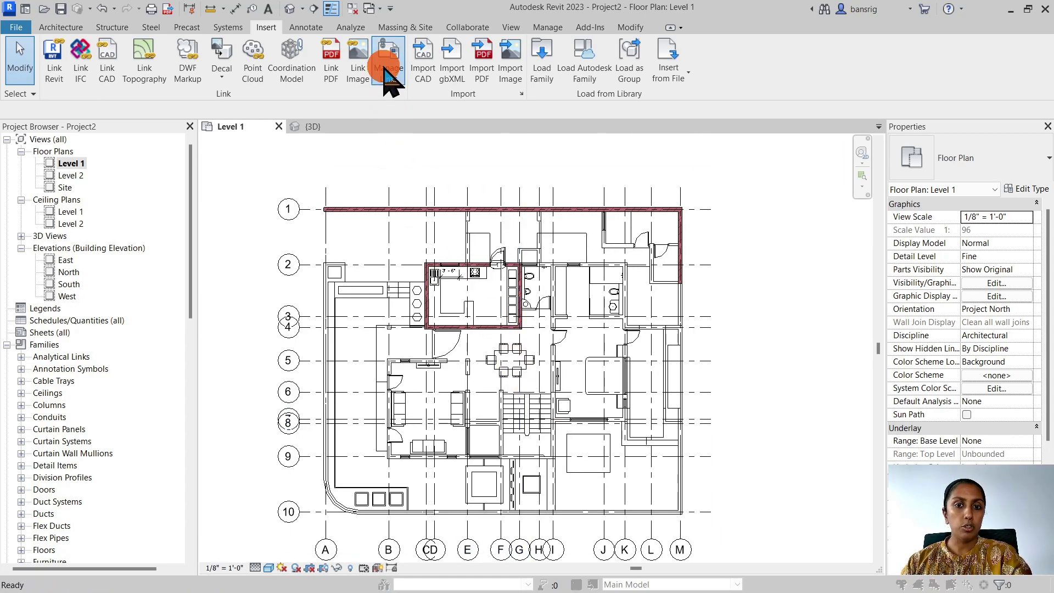
{"action": "left_click", "coordinate": [368, 115]}
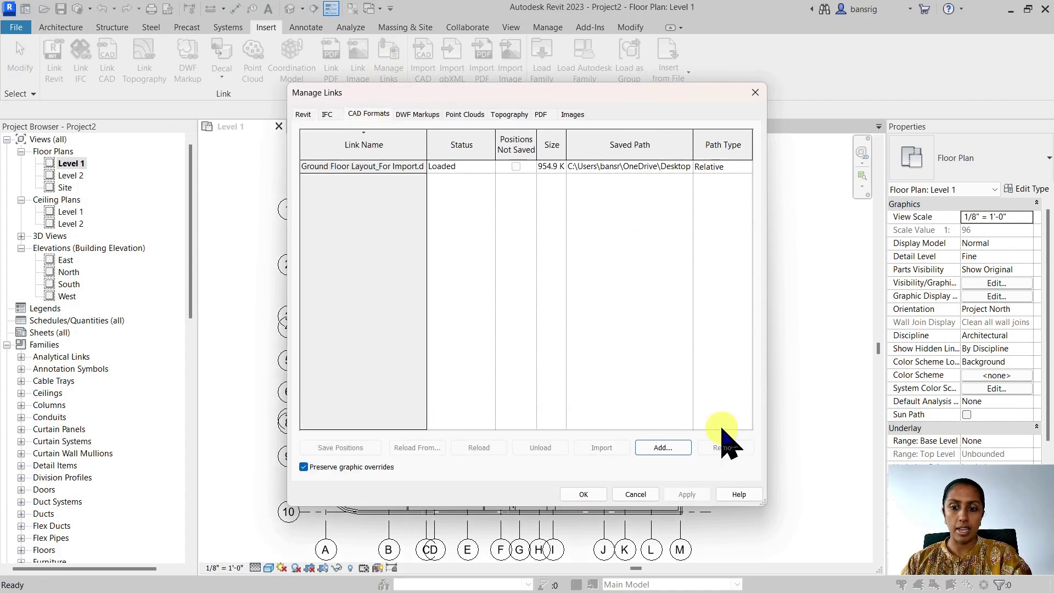
{"action": "left_click", "coordinate": [456, 166]}
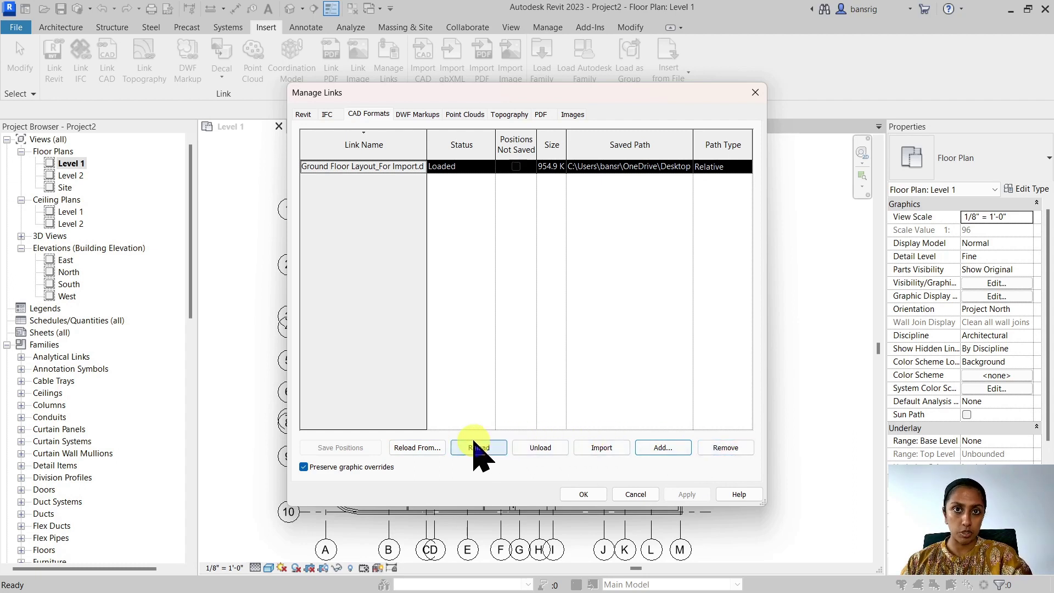
{"action": "left_click", "coordinate": [745, 448]}
{"action": "left_click", "coordinate": [582, 489]}
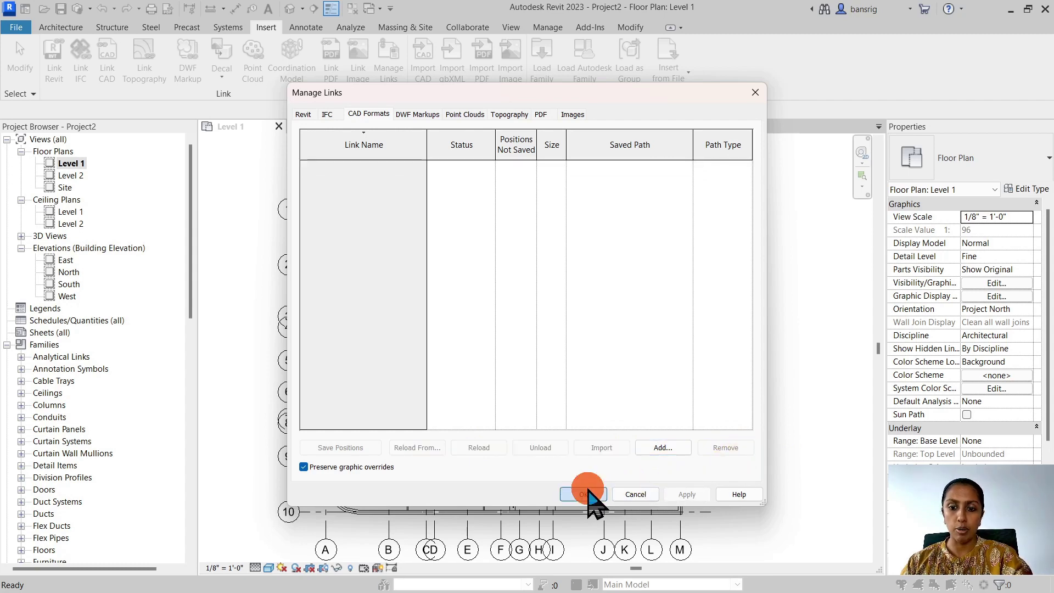